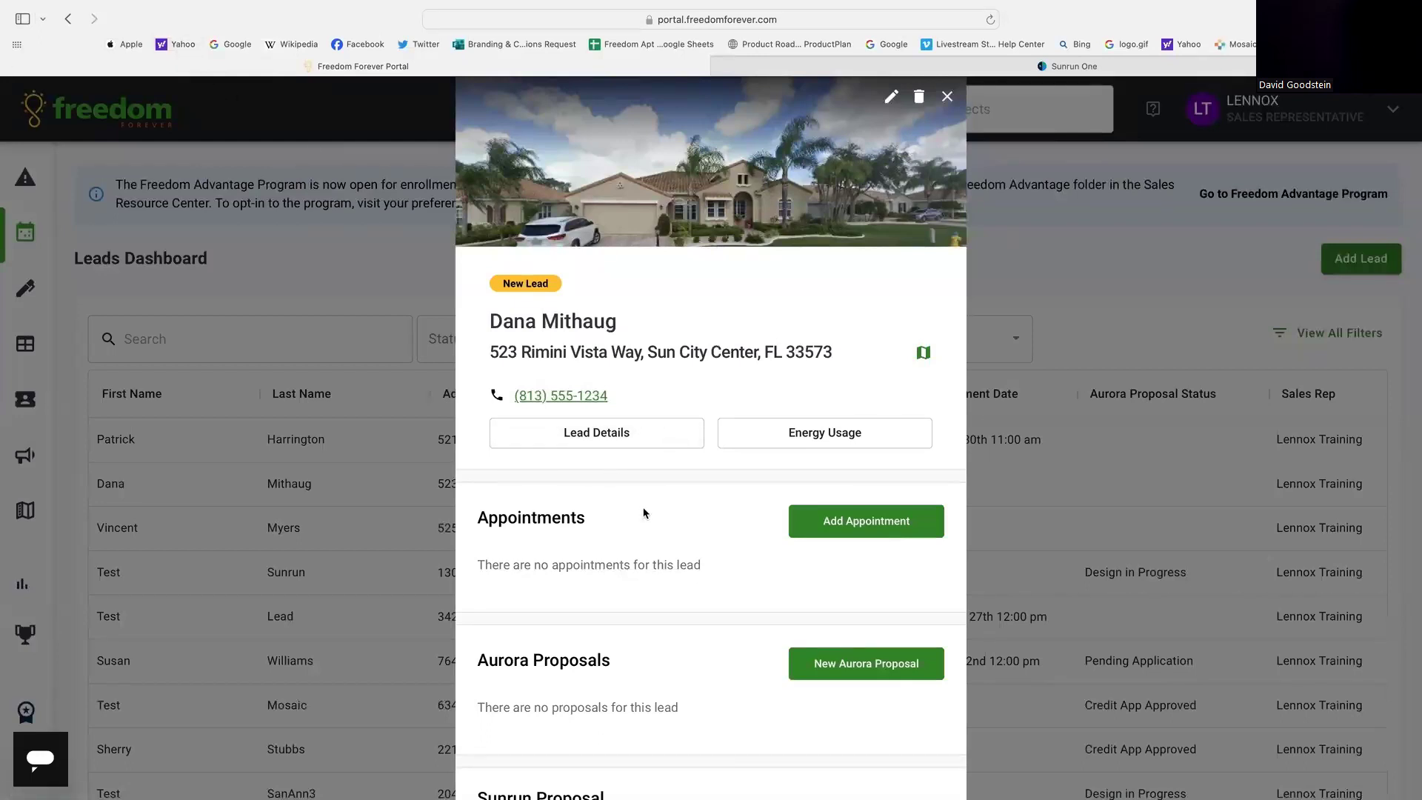
# Step: Open the lead's Sunrun proposal project in SPLAT and choose the Channel and Sales Partners Partner Portal login, starting at the email field
pyautogui.scroll(-5, 643, 513)
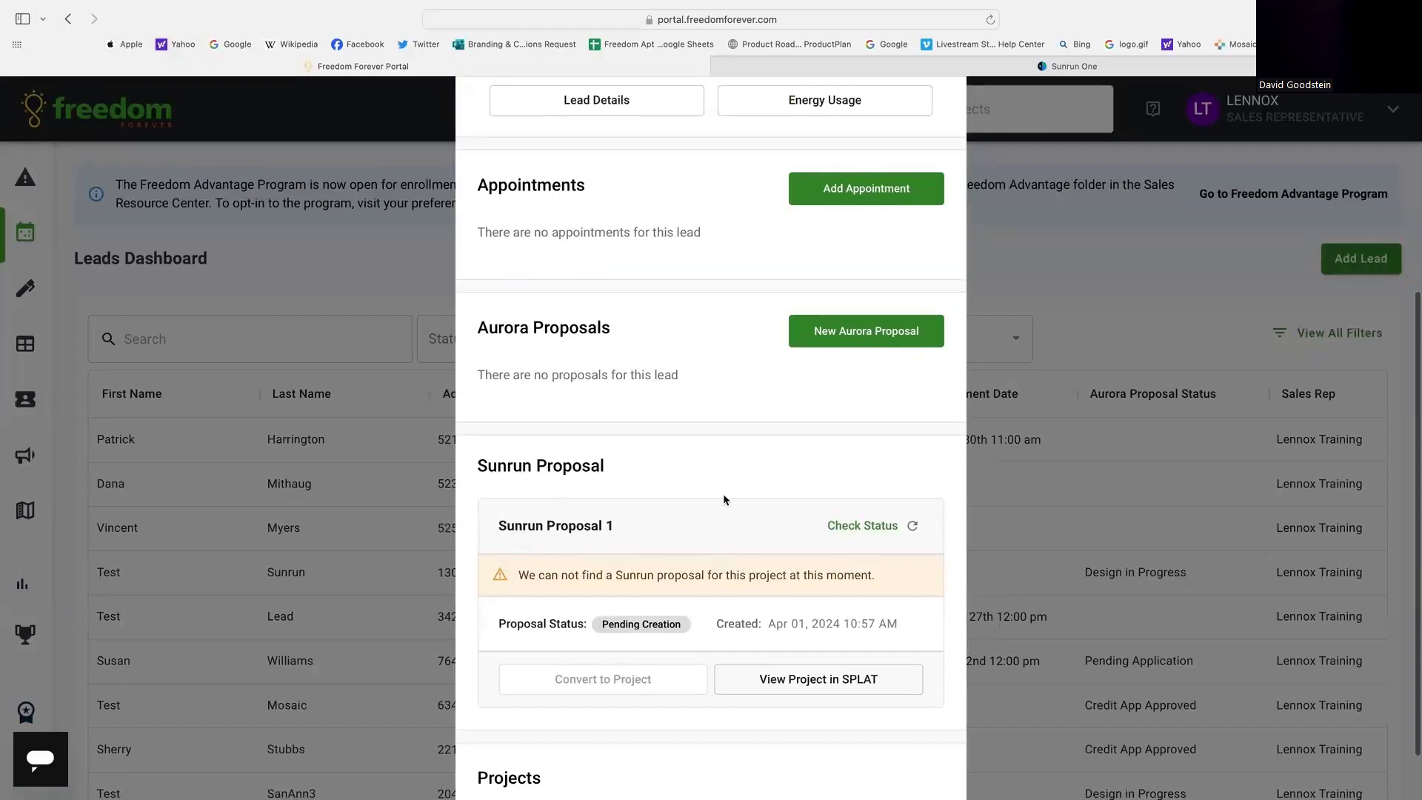
pyautogui.scroll(-2, 723, 493)
pyautogui.click(814, 619)
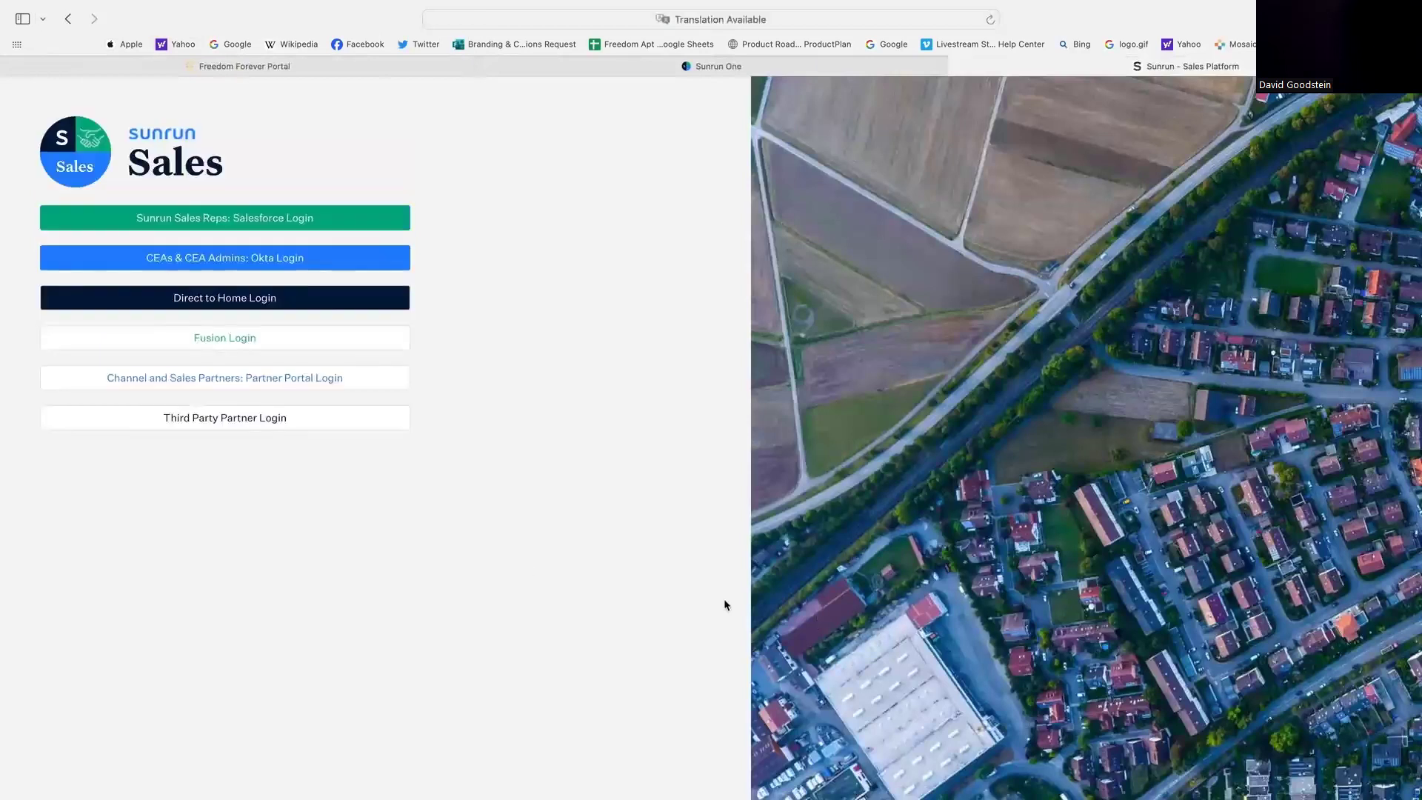
pyautogui.click(183, 380)
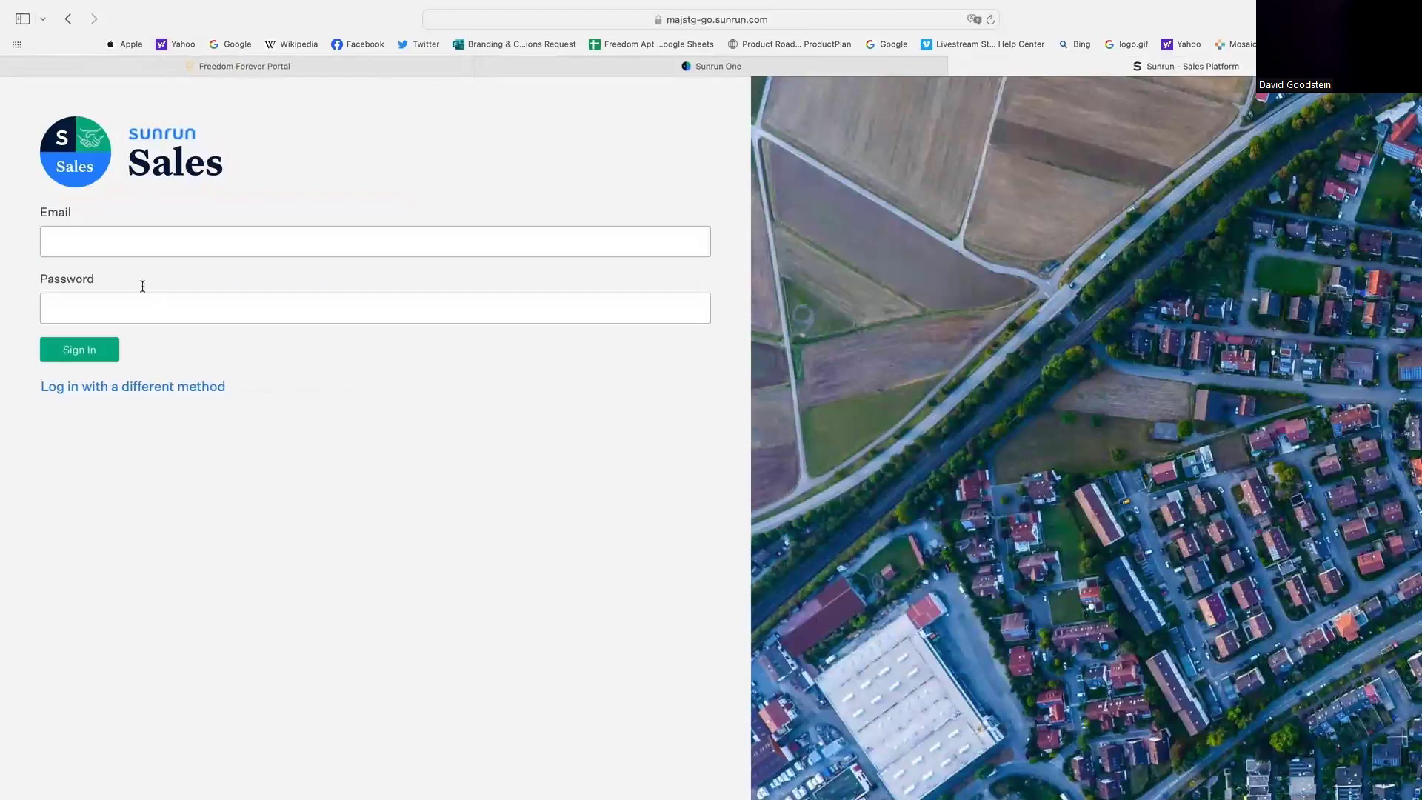
pyautogui.click(112, 244)
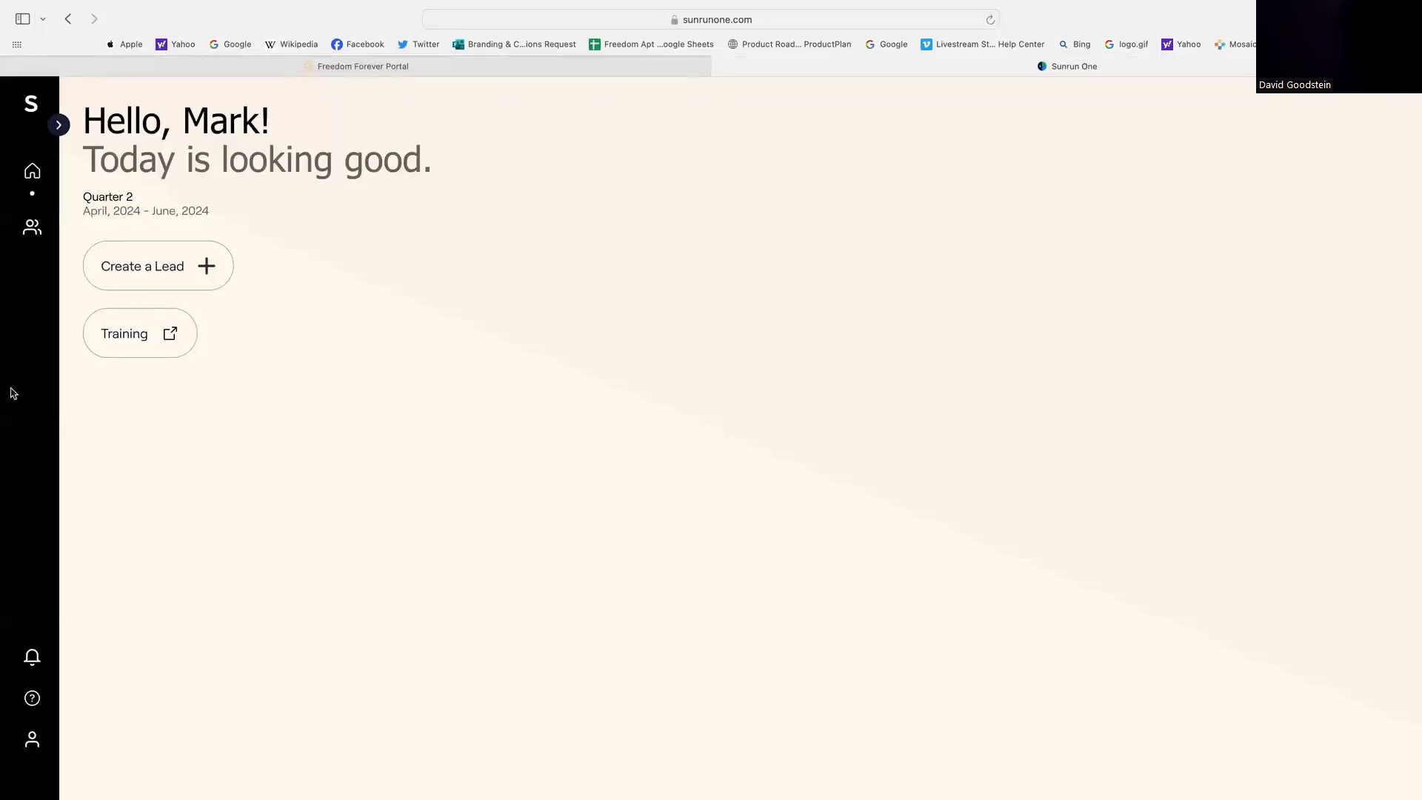
# Step: Open the profile of the lead created 4/1/2024 from the customer list in Sunrun One
pyautogui.click(33, 231)
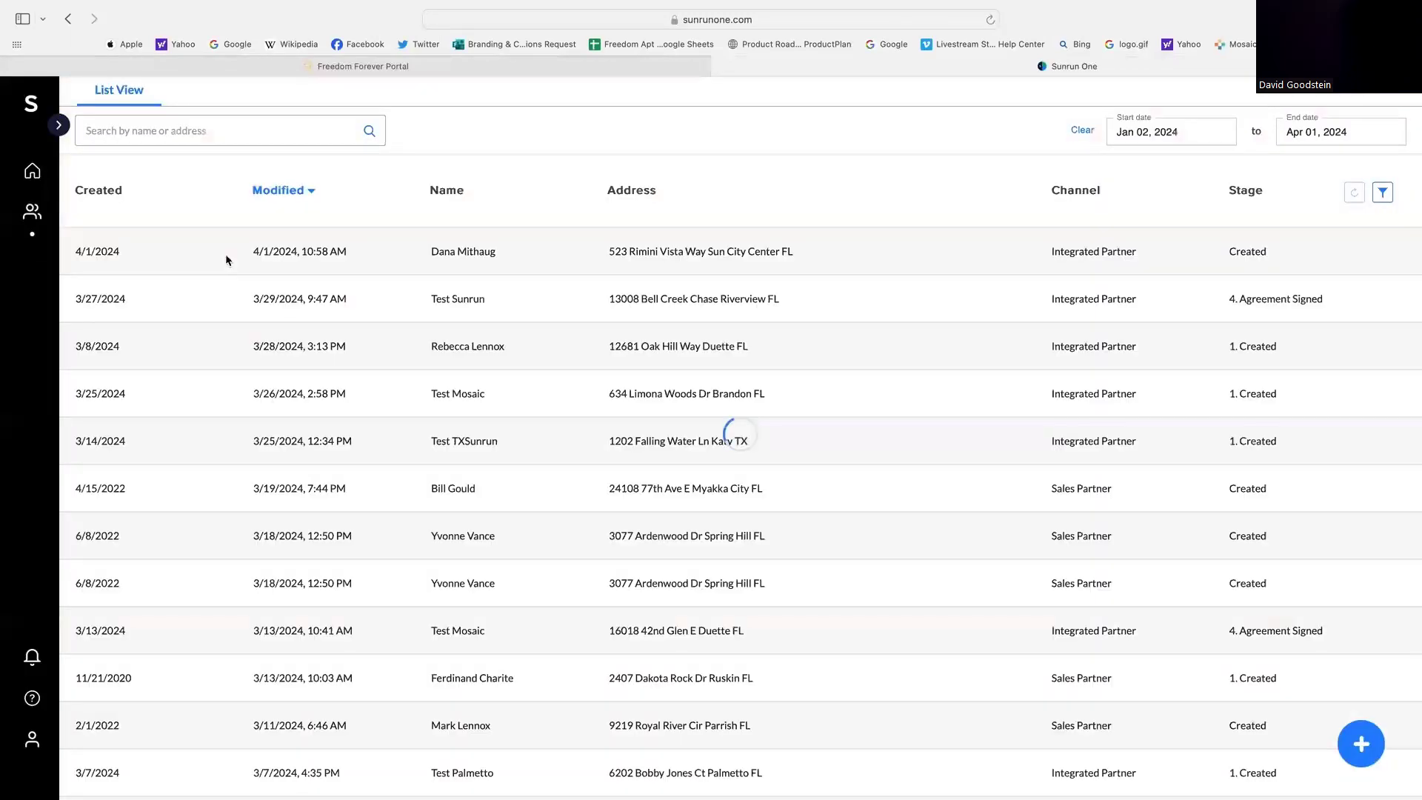
pyautogui.rightClick(130, 249)
pyautogui.click(160, 268)
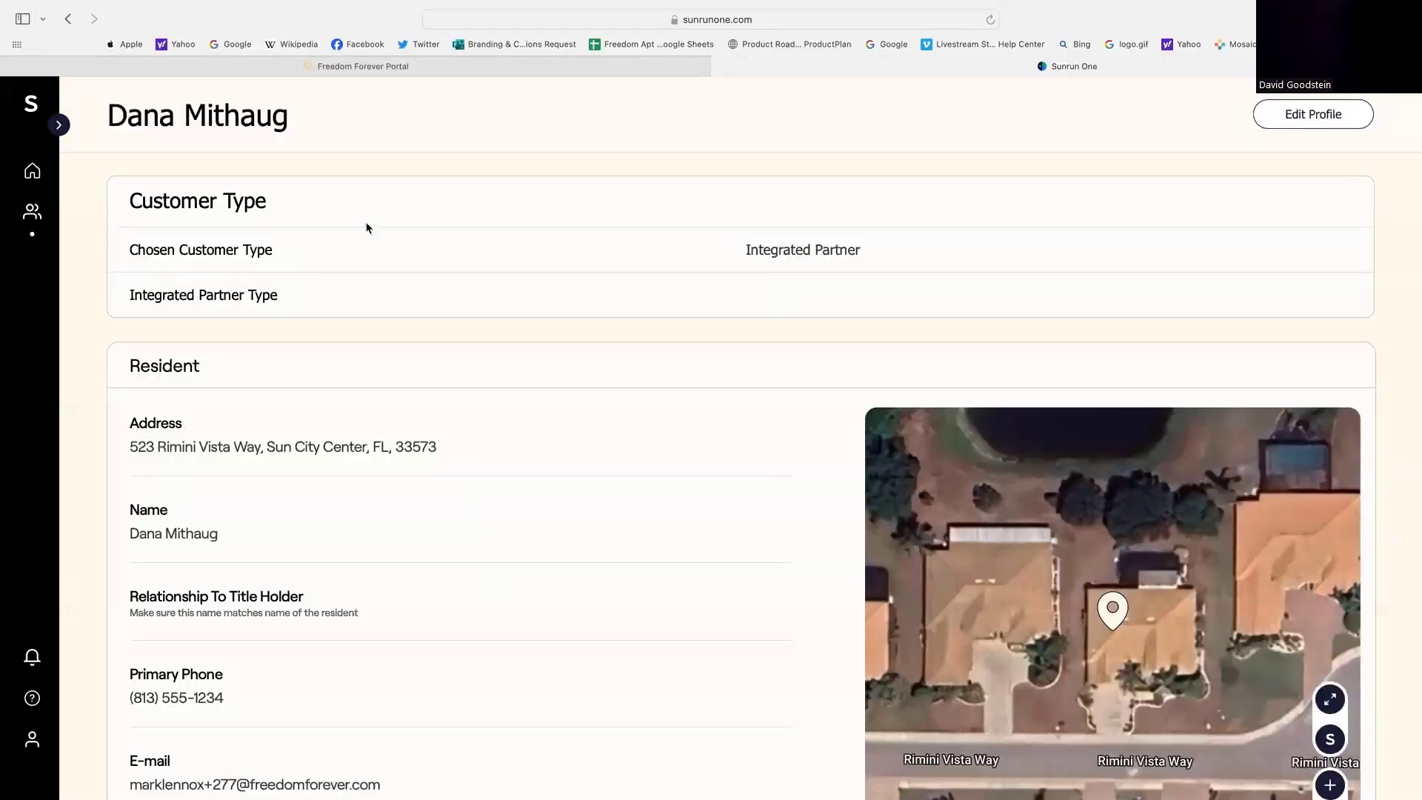
# Step: Start editing the lead's profile and agree to the call consent authorization request
pyautogui.click(1298, 126)
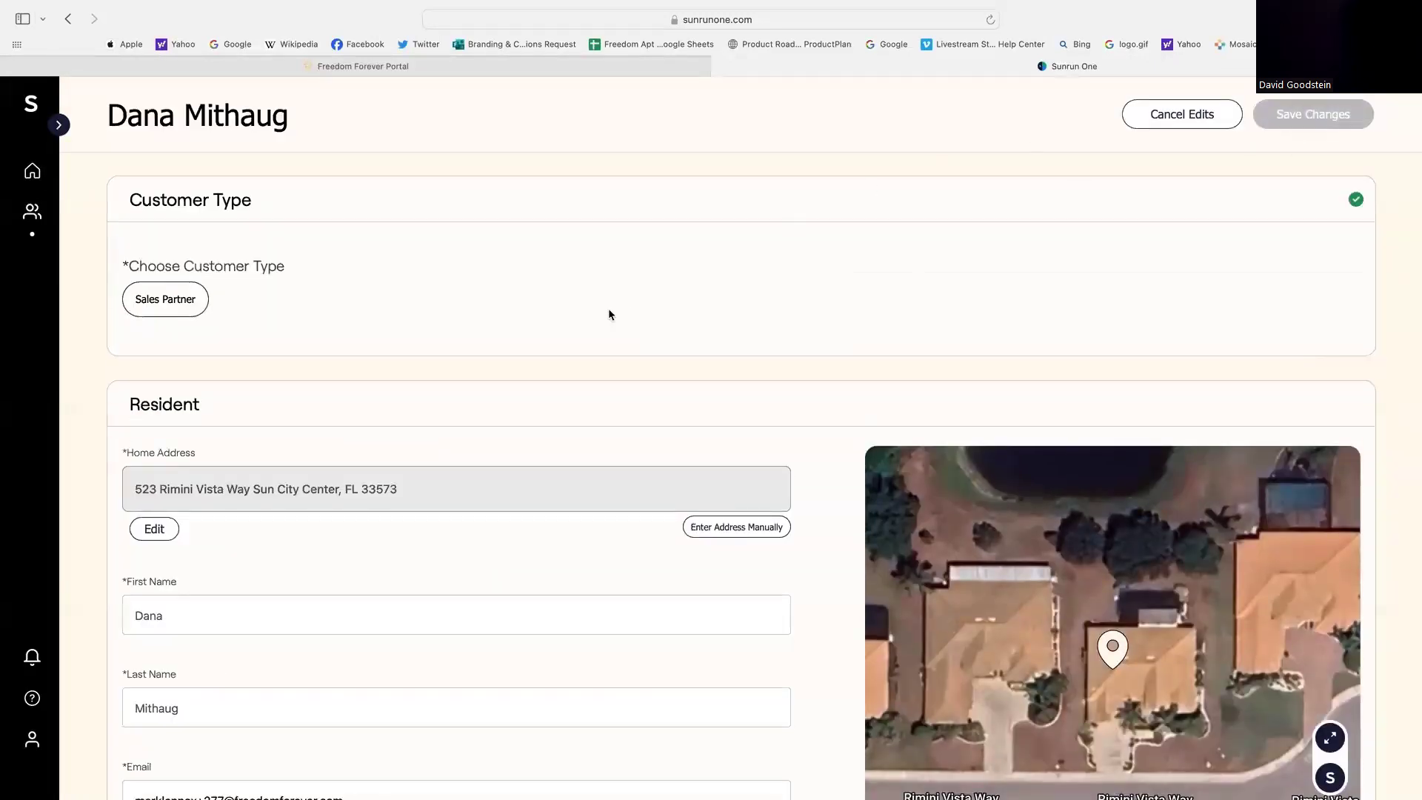
pyautogui.scroll(-3, 571, 358)
pyautogui.scroll(-2, 571, 361)
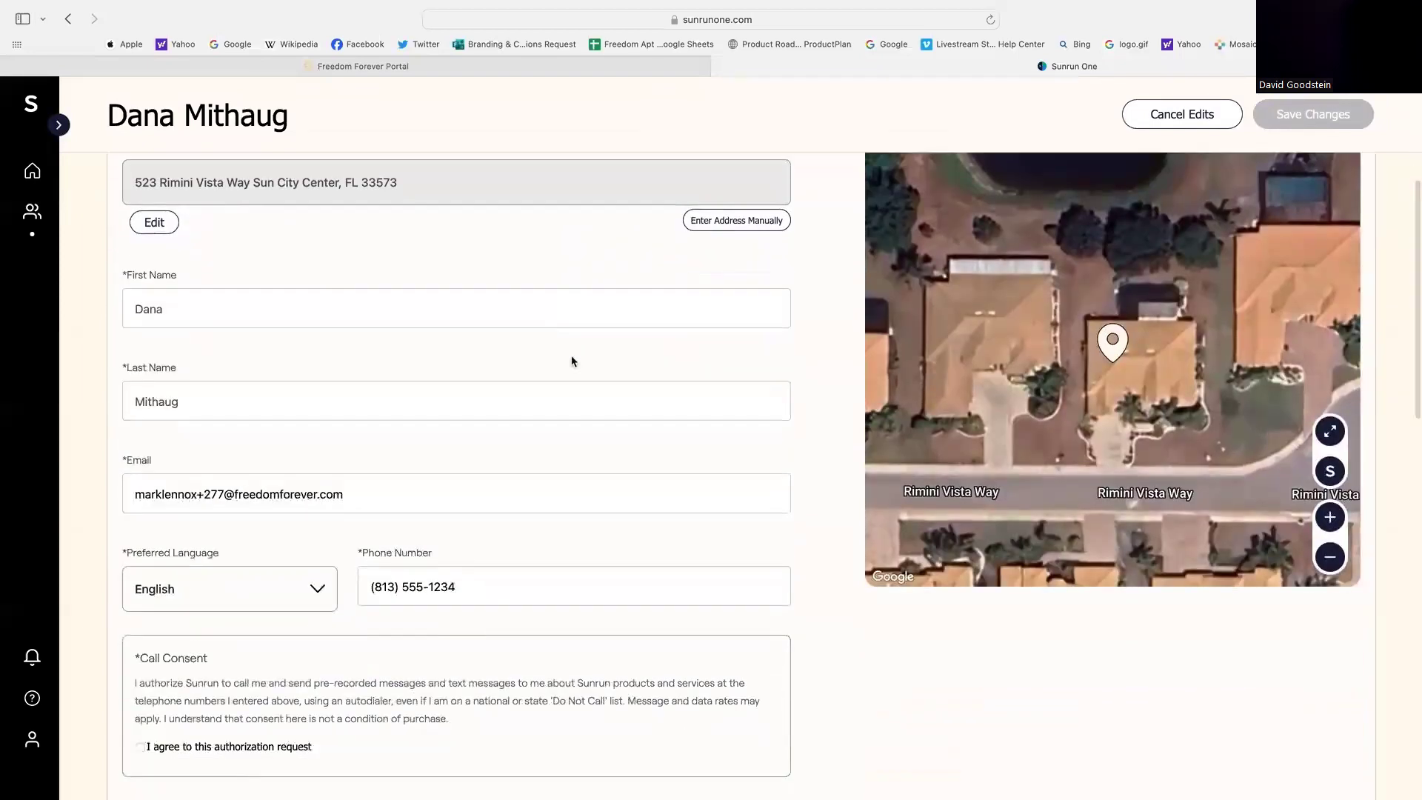
pyautogui.scroll(-2, 571, 361)
pyautogui.click(141, 626)
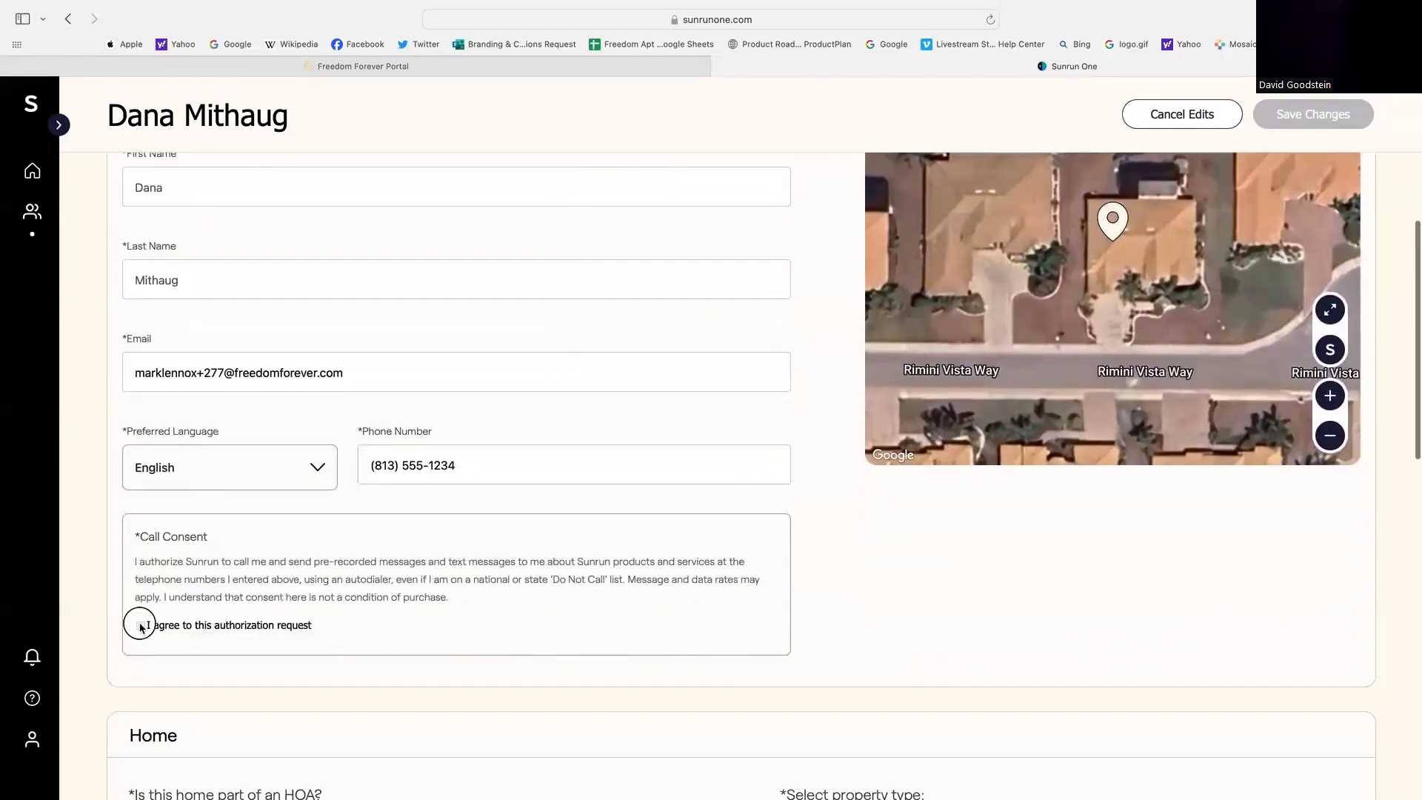
# Step: Mark the home as not part of an HOA and set its roof type to Comp Shingle
pyautogui.scroll(-3, 330, 628)
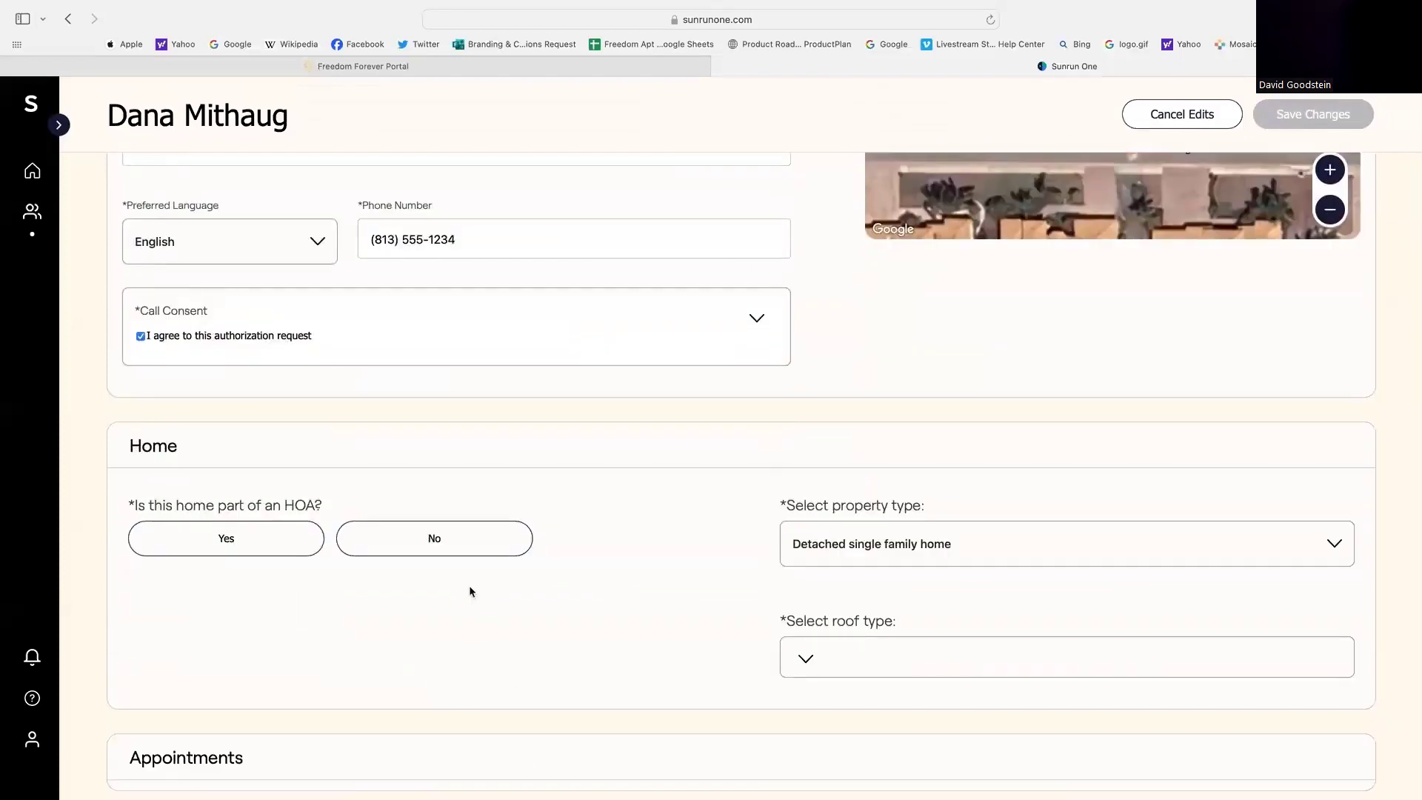
pyautogui.click(447, 539)
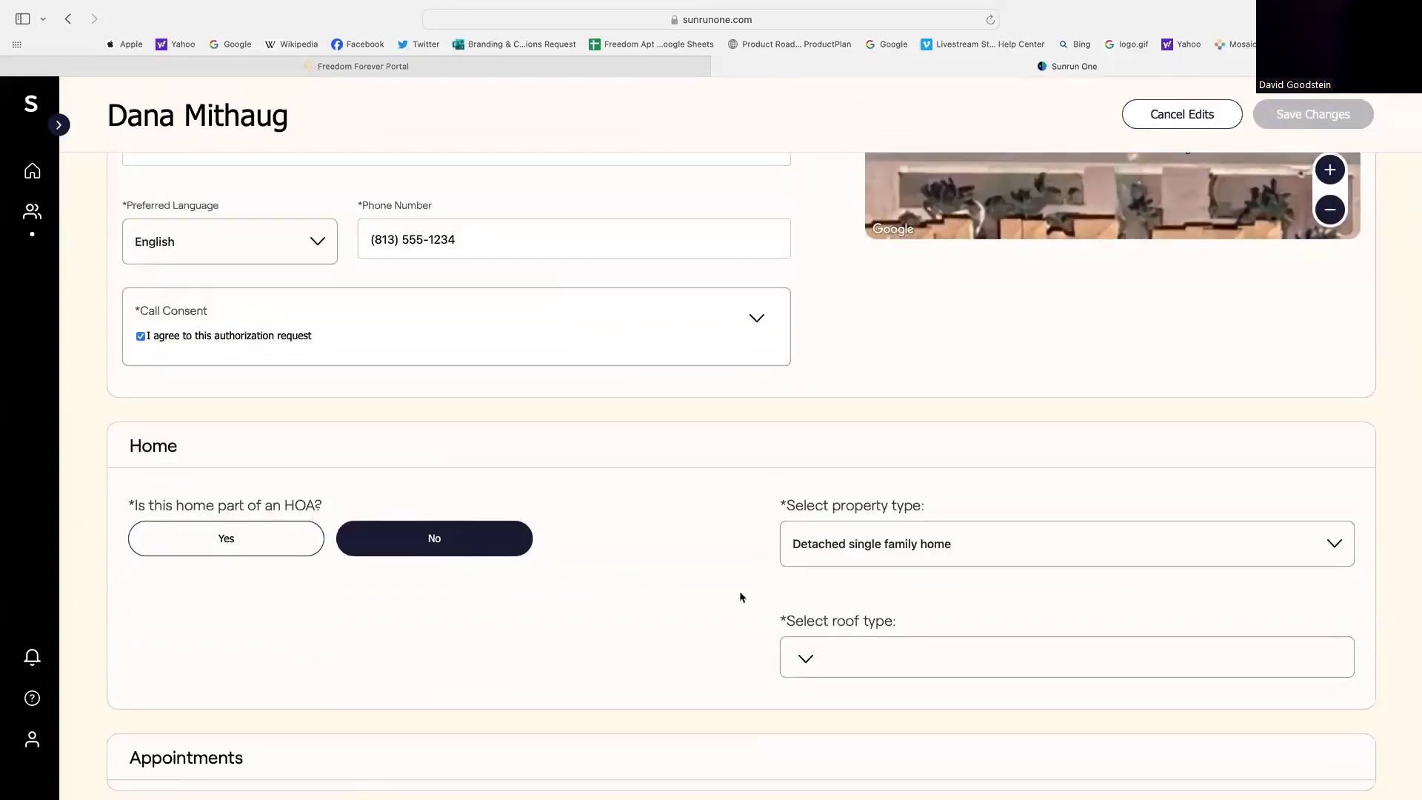
pyautogui.click(859, 658)
pyautogui.click(823, 702)
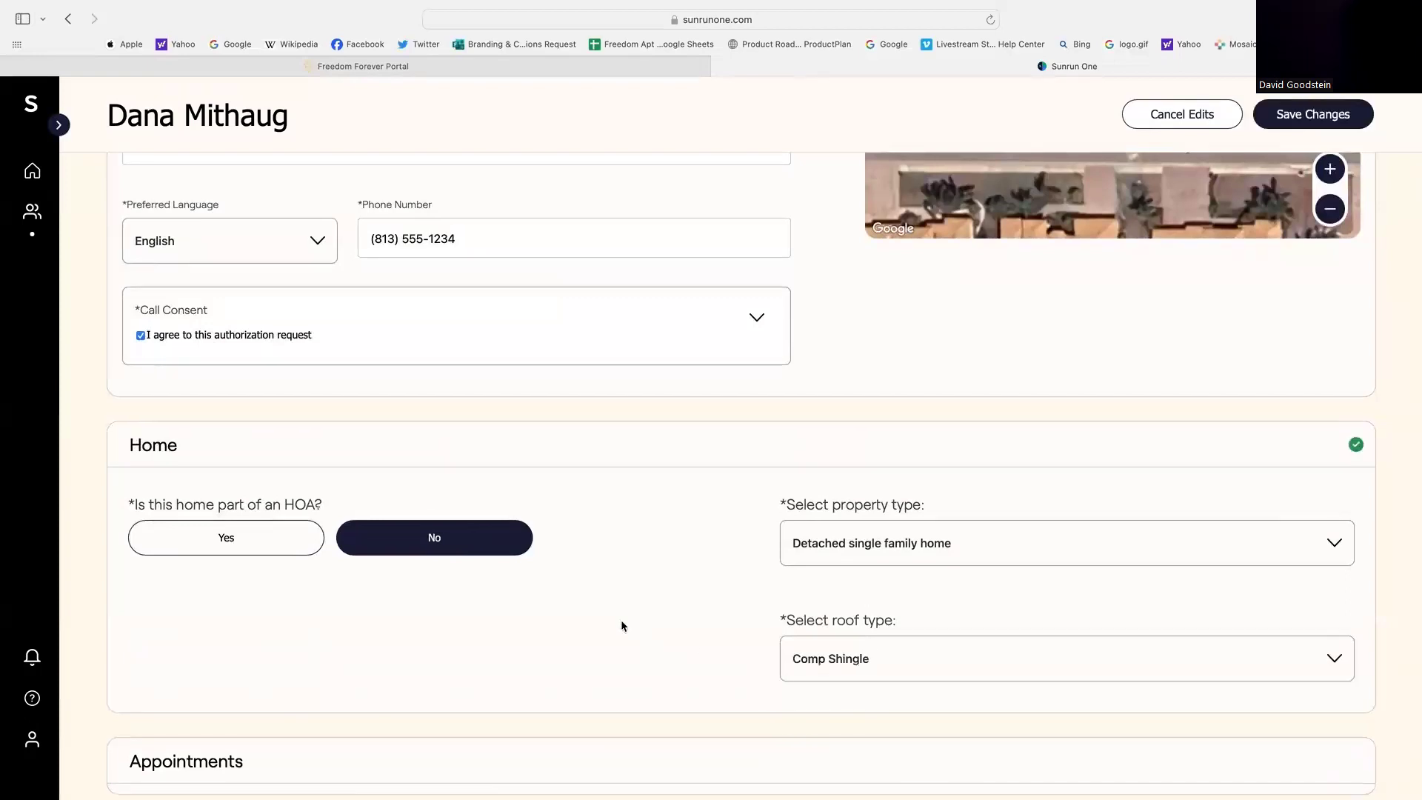
# Step: Expand the monthly kWh usage table and enter 1378 kWh for March and 1158 kWh for February
pyautogui.scroll(-5, 623, 626)
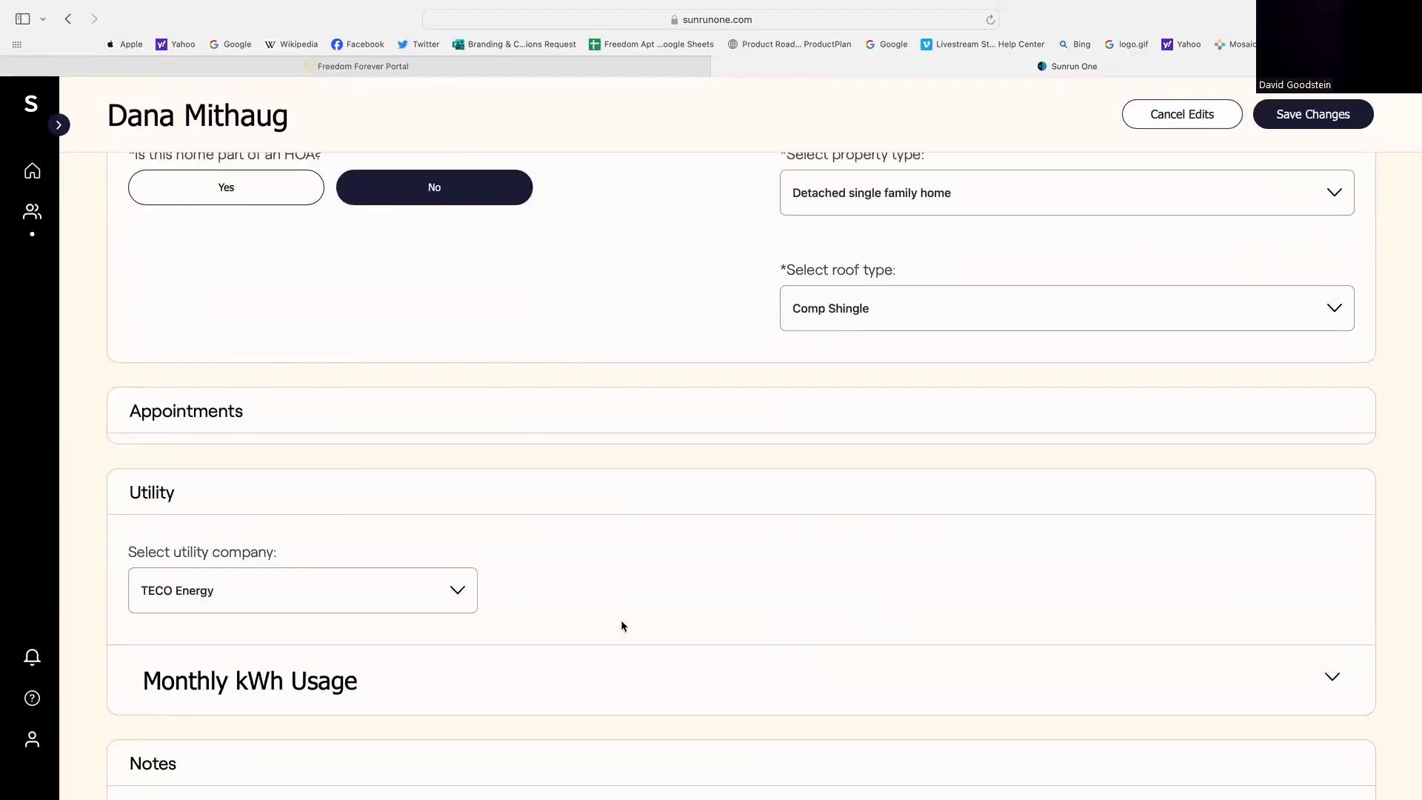
pyautogui.scroll(-2, 622, 626)
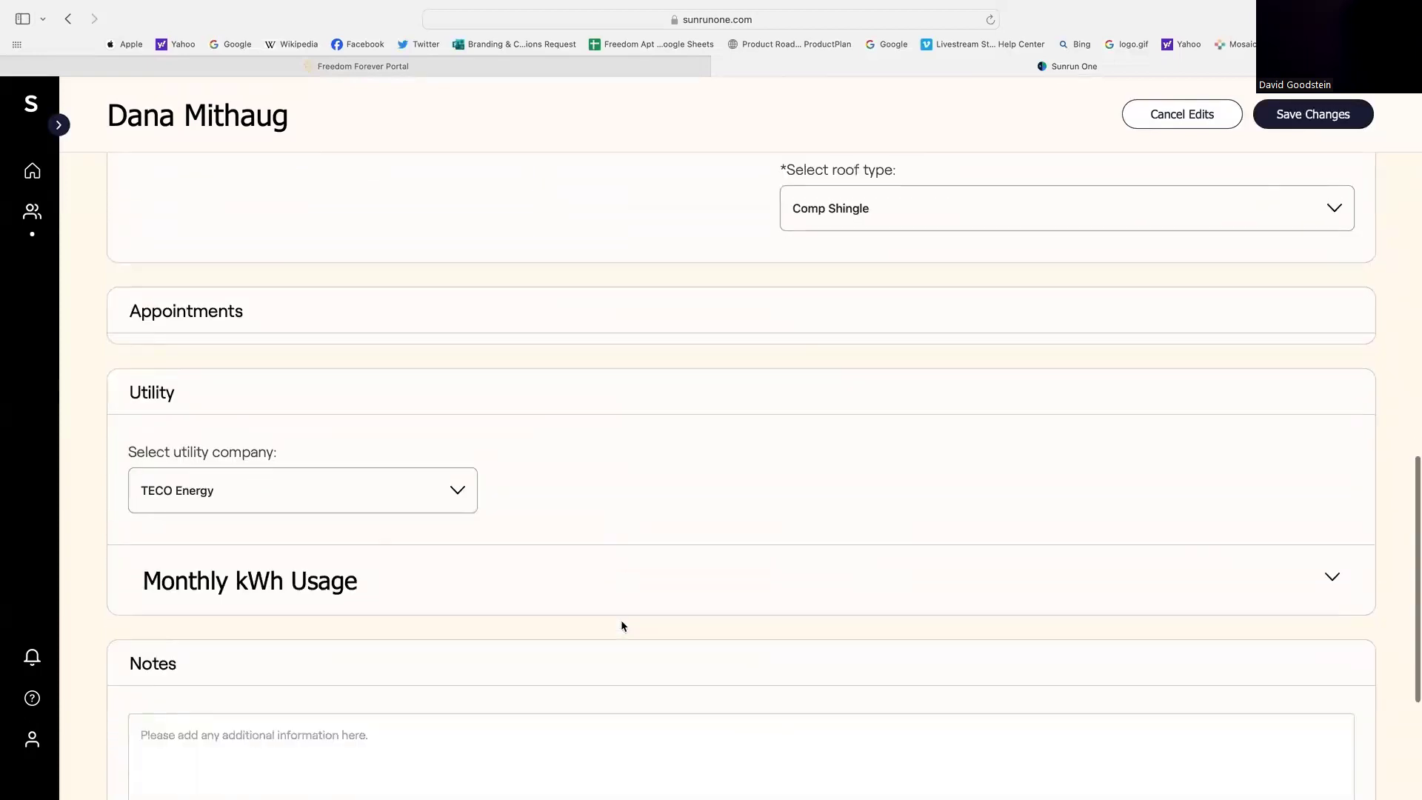
pyautogui.click(416, 585)
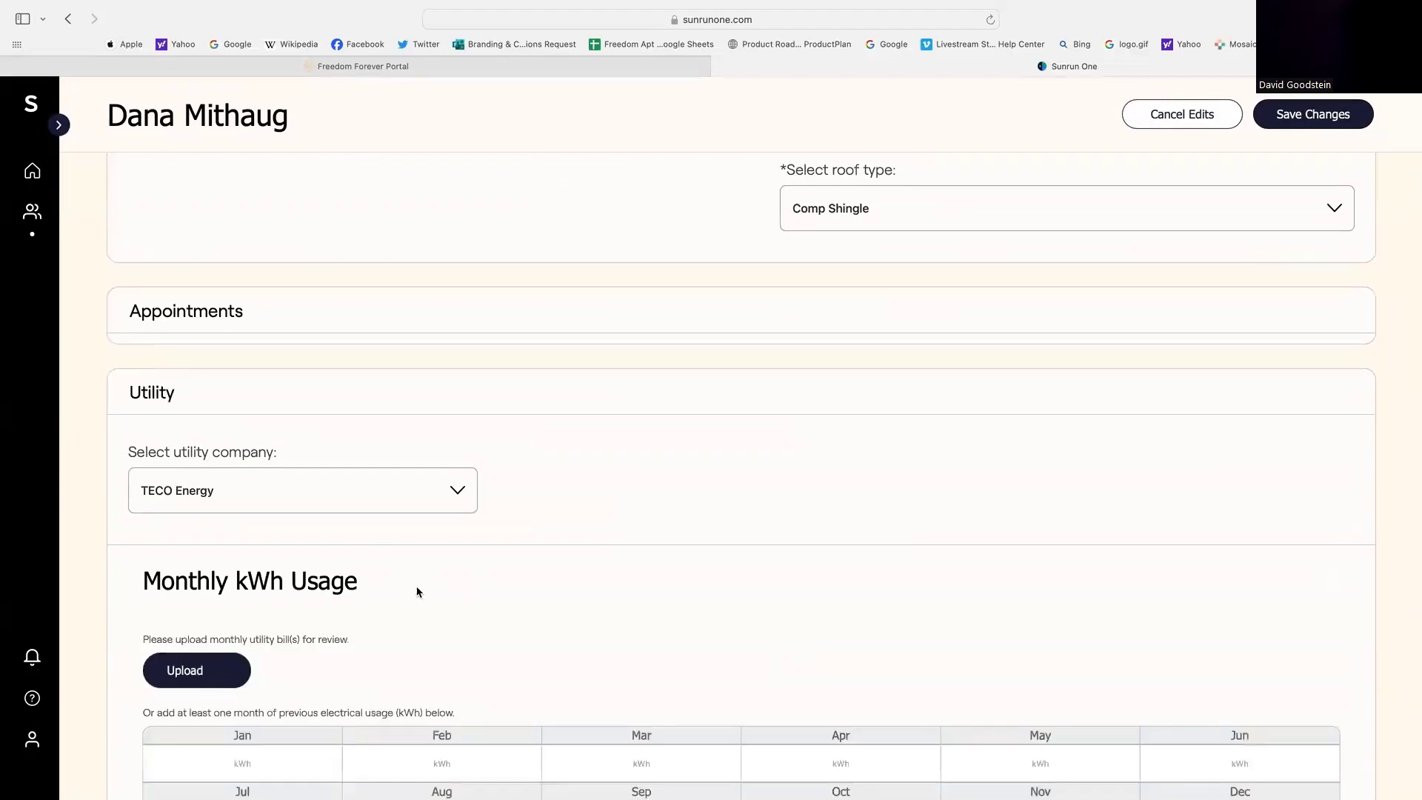
pyautogui.scroll(-2, 440, 603)
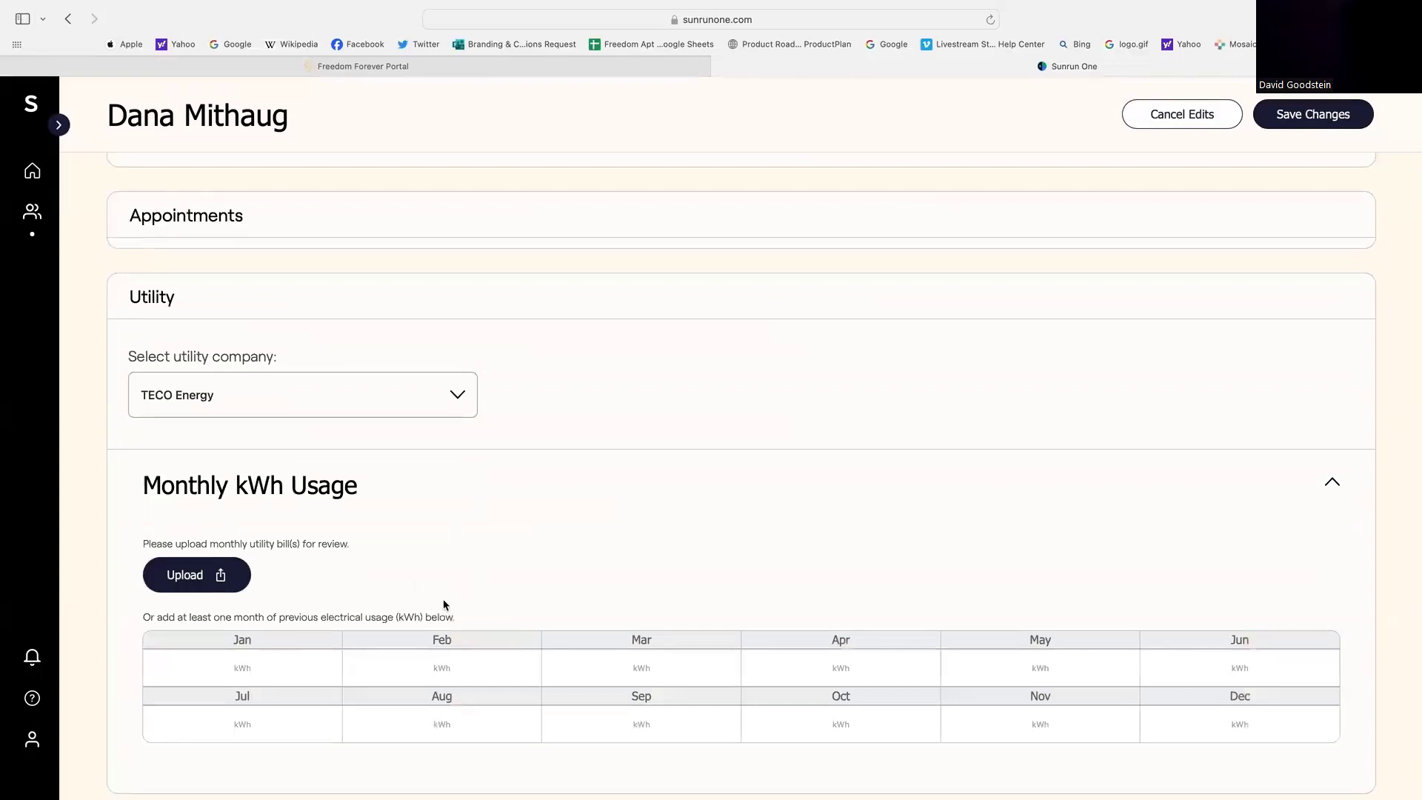
pyautogui.scroll(-2, 448, 601)
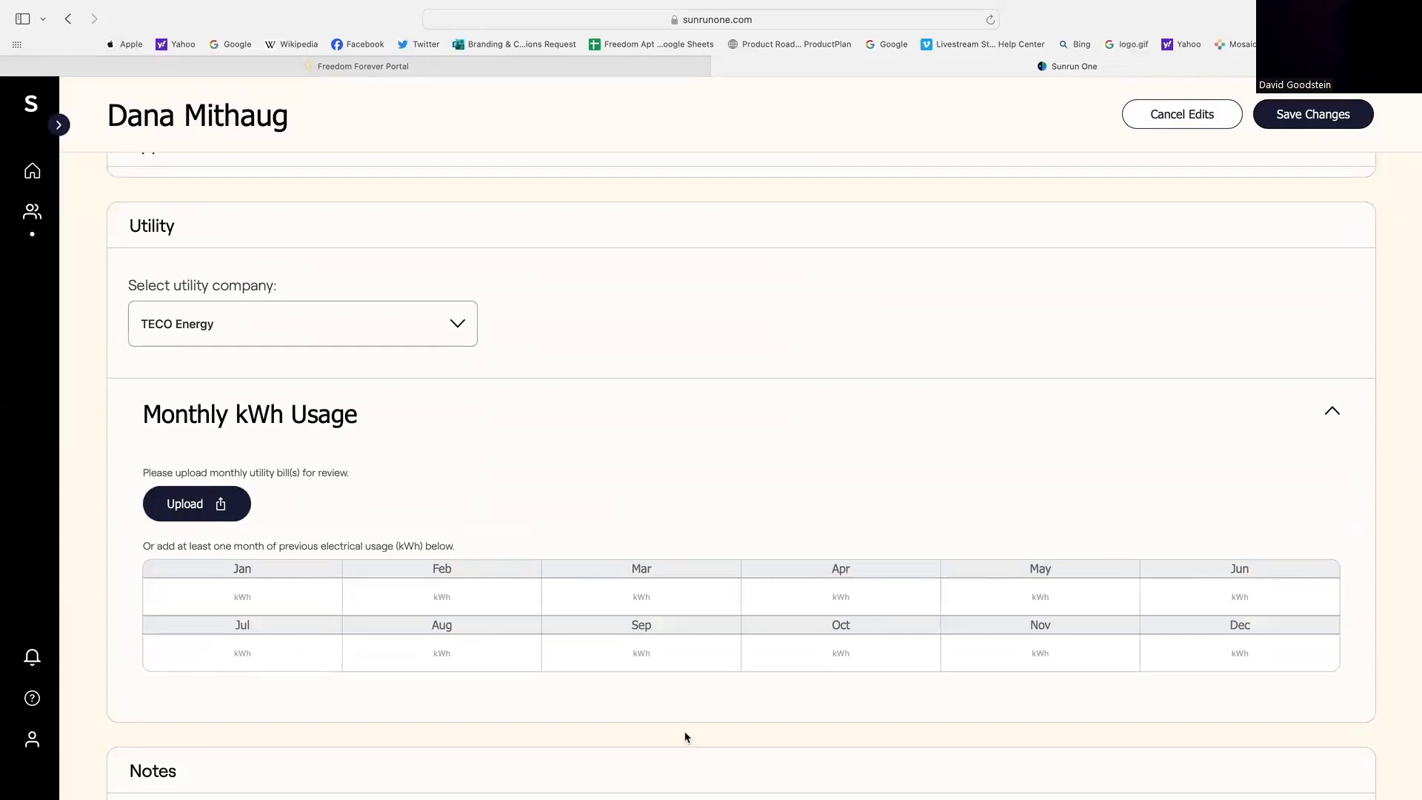
pyautogui.click(639, 597)
pyautogui.write('13')
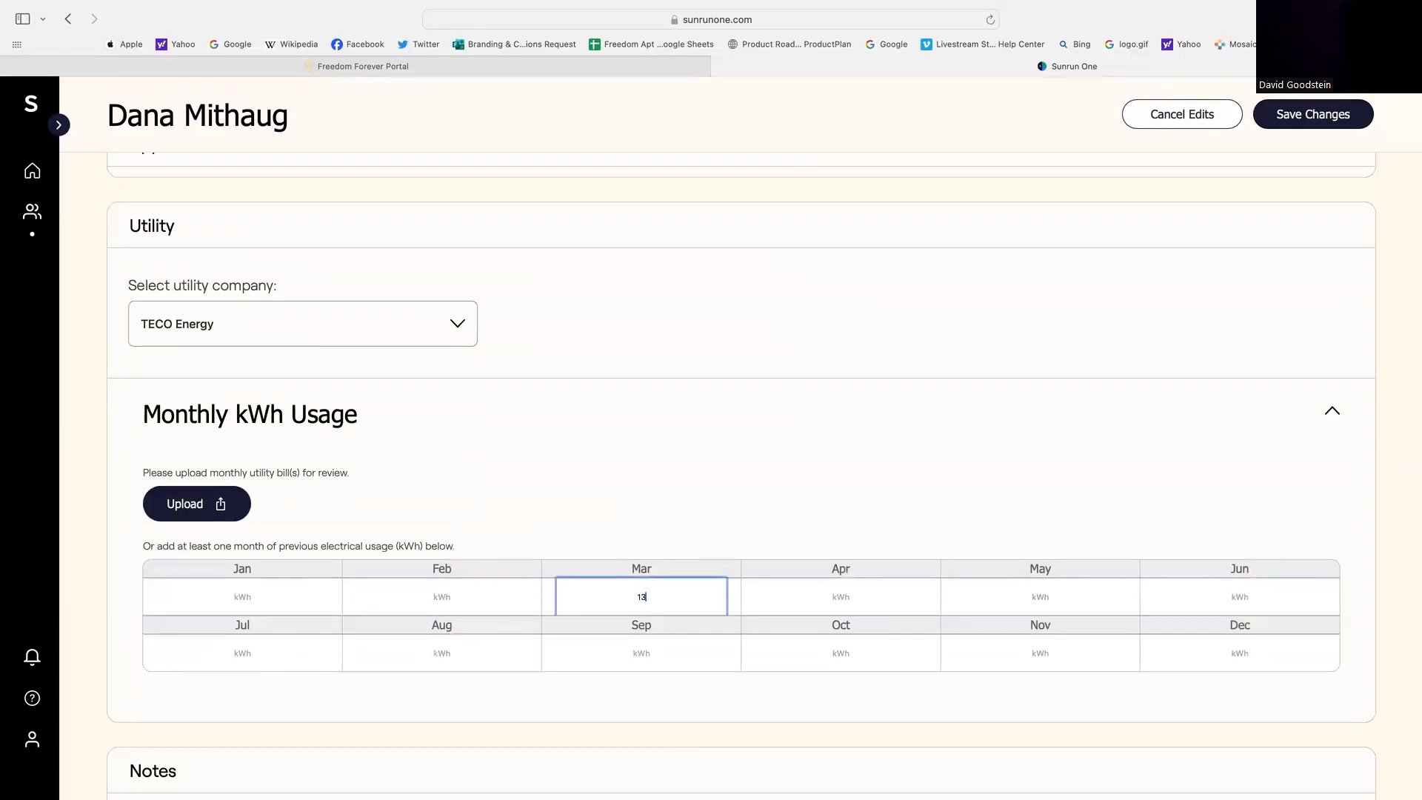
pyautogui.write('78')
pyautogui.hotkey('shift', 'Tab')
pyautogui.write('1158')
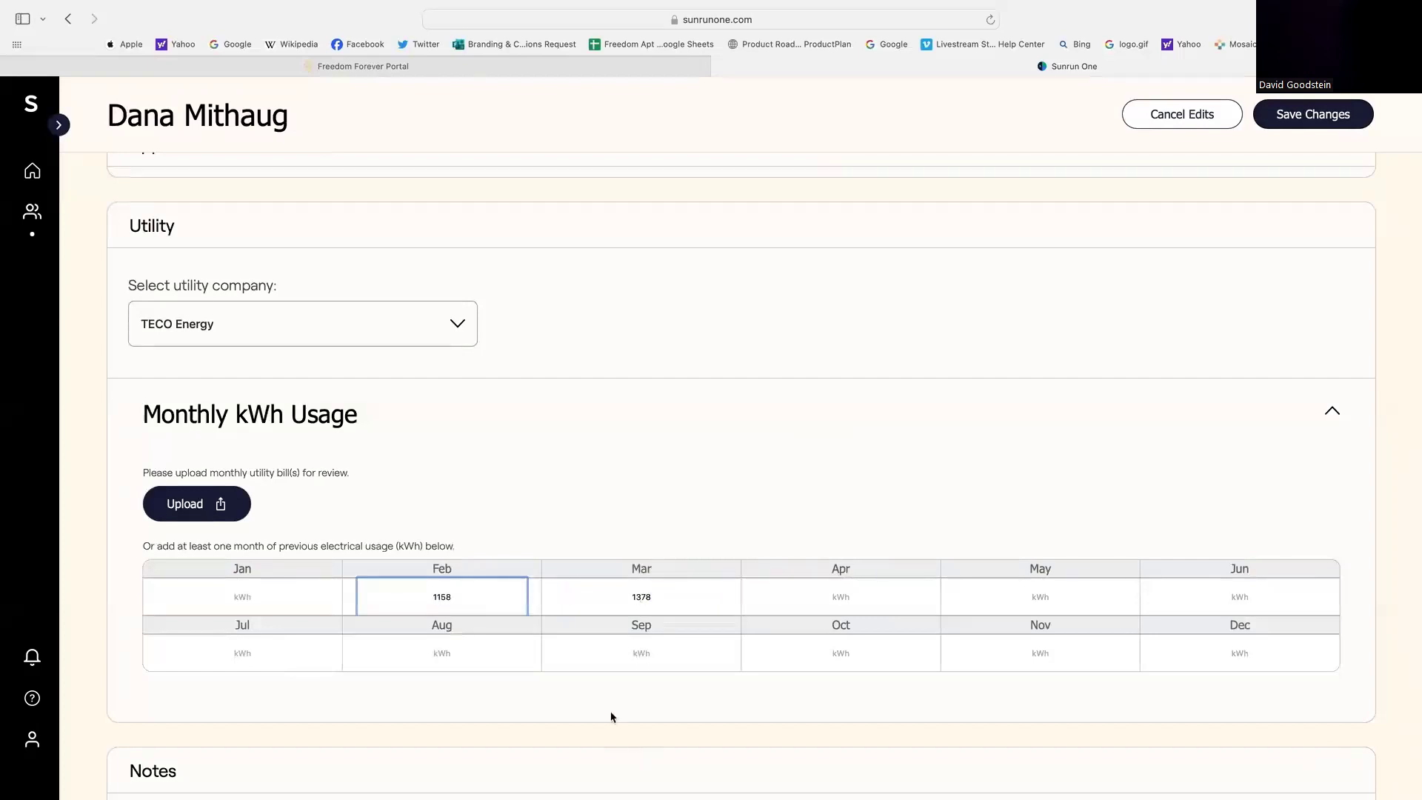
# Step: Check the rest of the profile form and save the changes to the lead
pyautogui.scroll(-2, 594, 520)
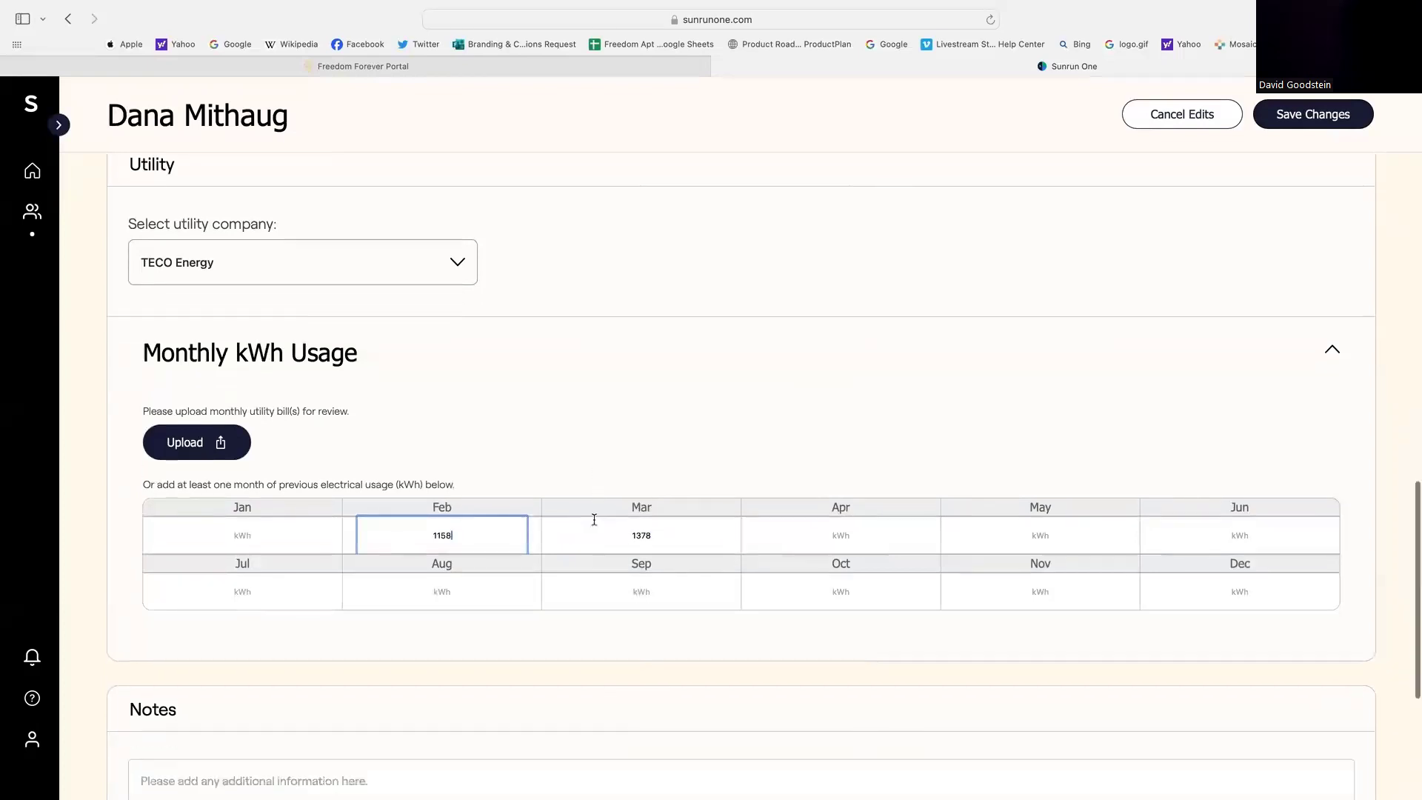
pyautogui.scroll(-5, 594, 520)
pyautogui.click(1300, 134)
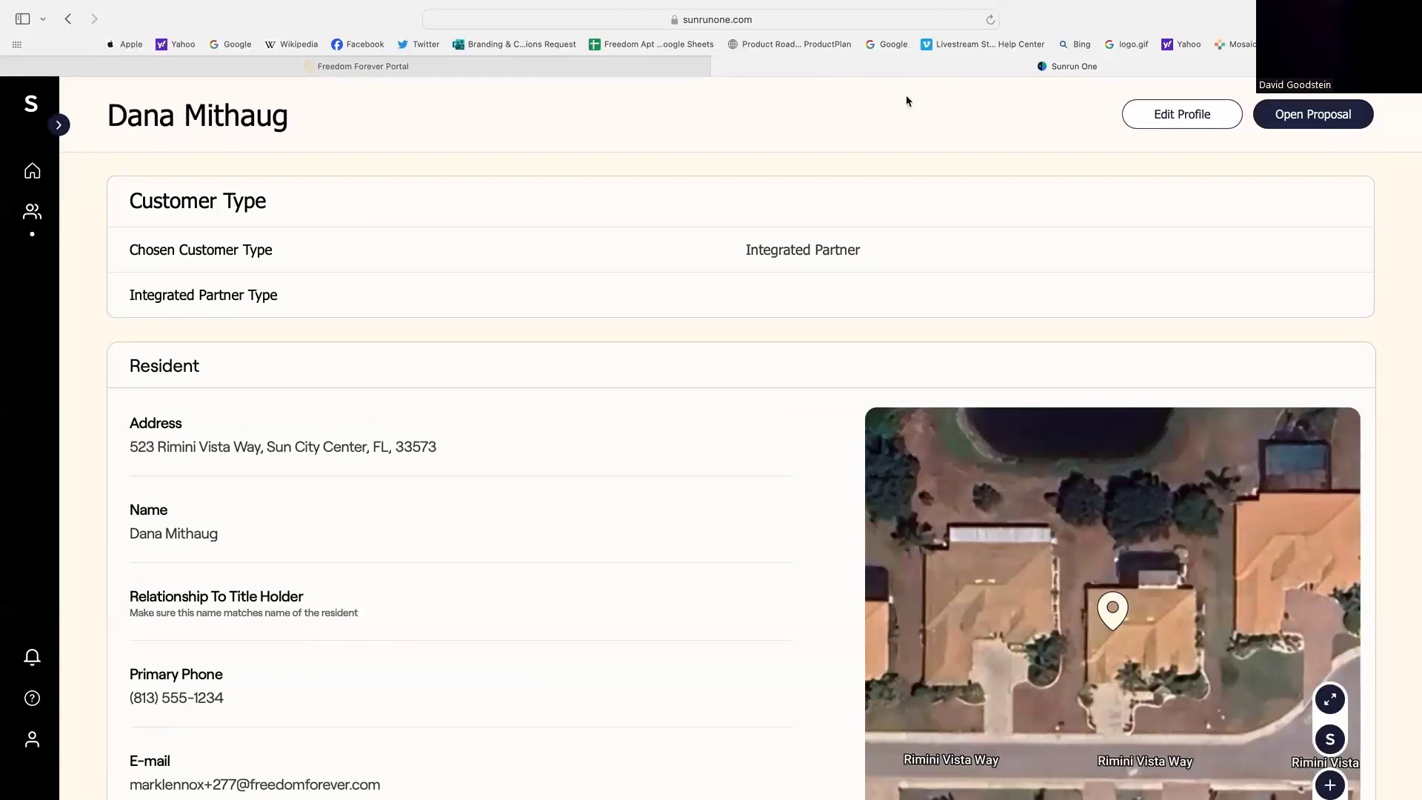
# Step: Open the lead's proposal and advance through the customer presentation to the Confirm Info & Tasks page
pyautogui.click(1325, 117)
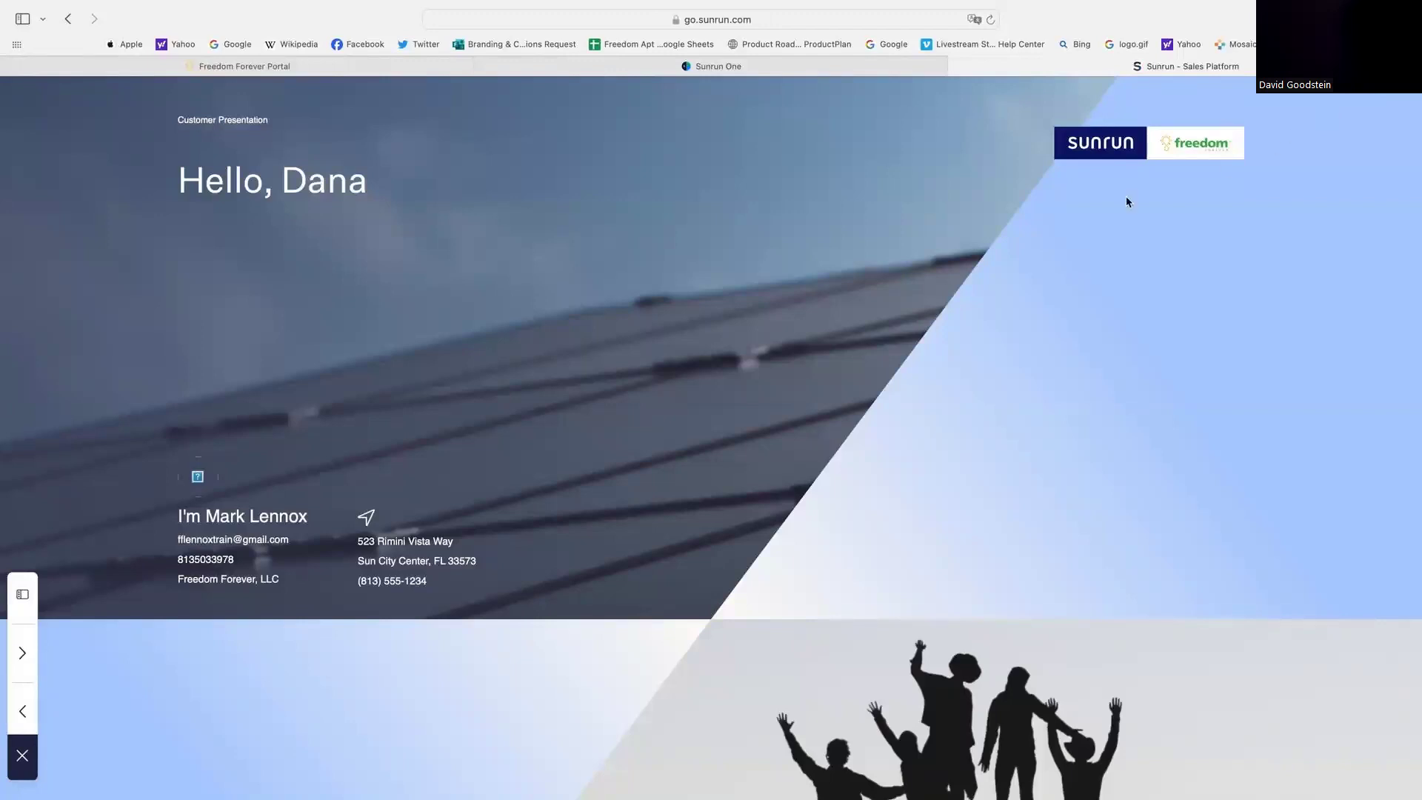
pyautogui.click(23, 655)
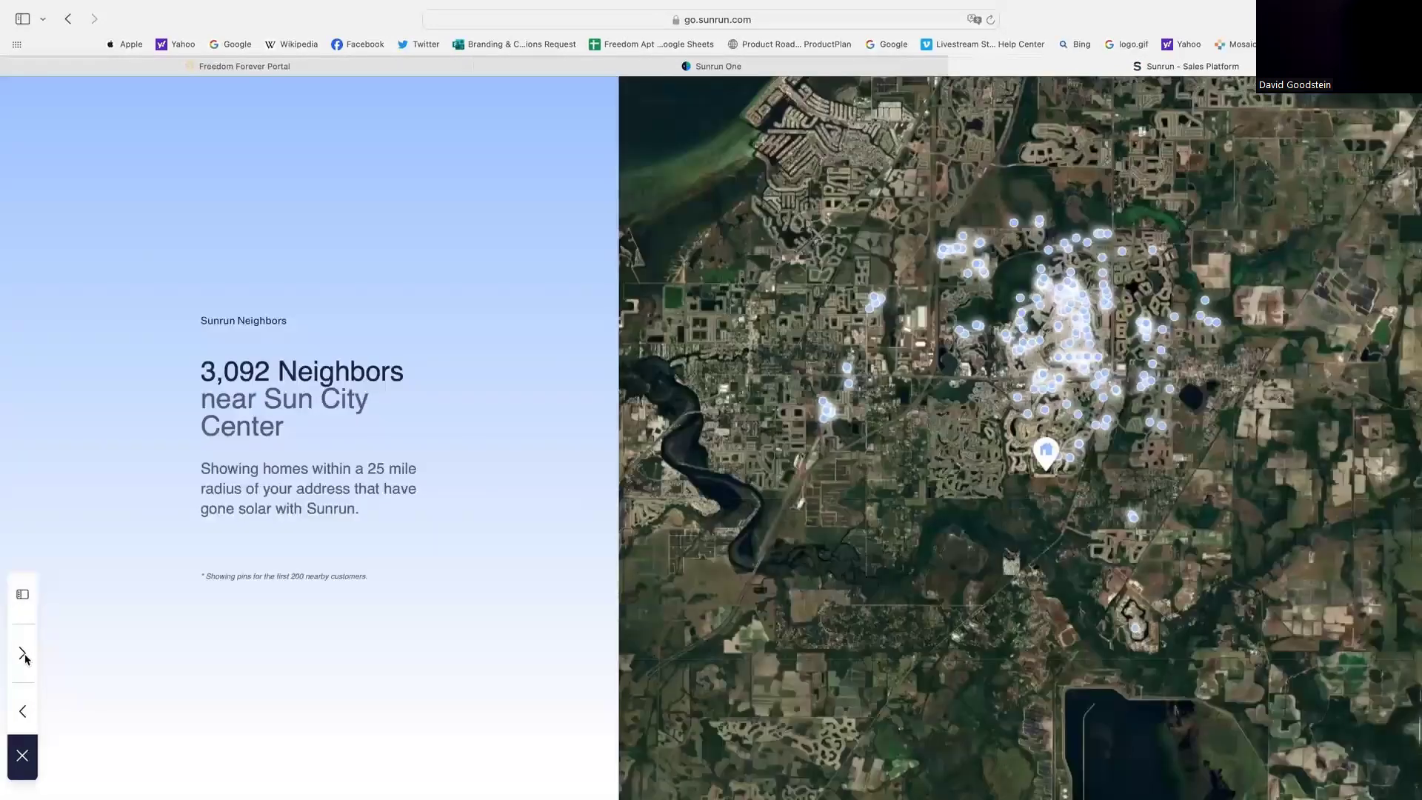
pyautogui.click(23, 655)
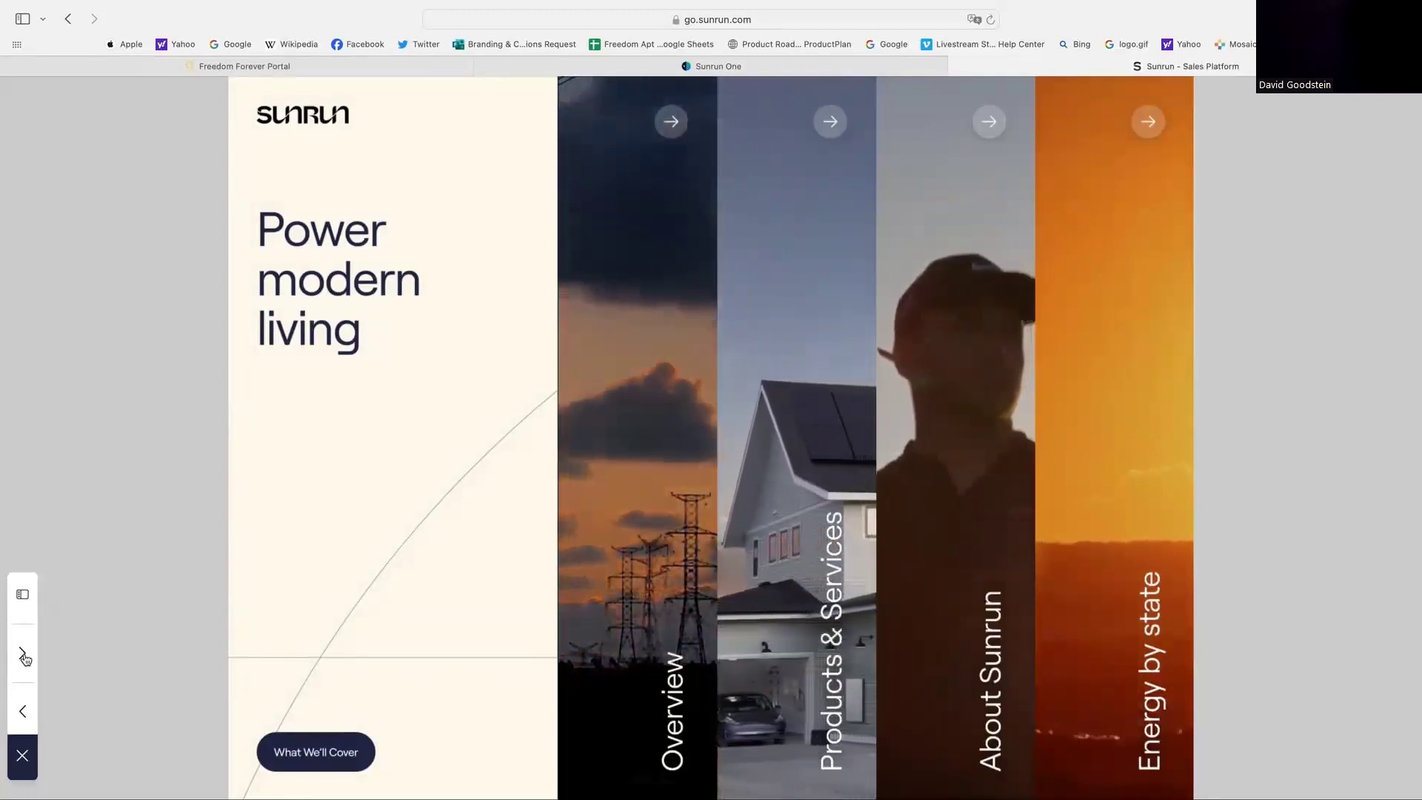
pyautogui.click(23, 655)
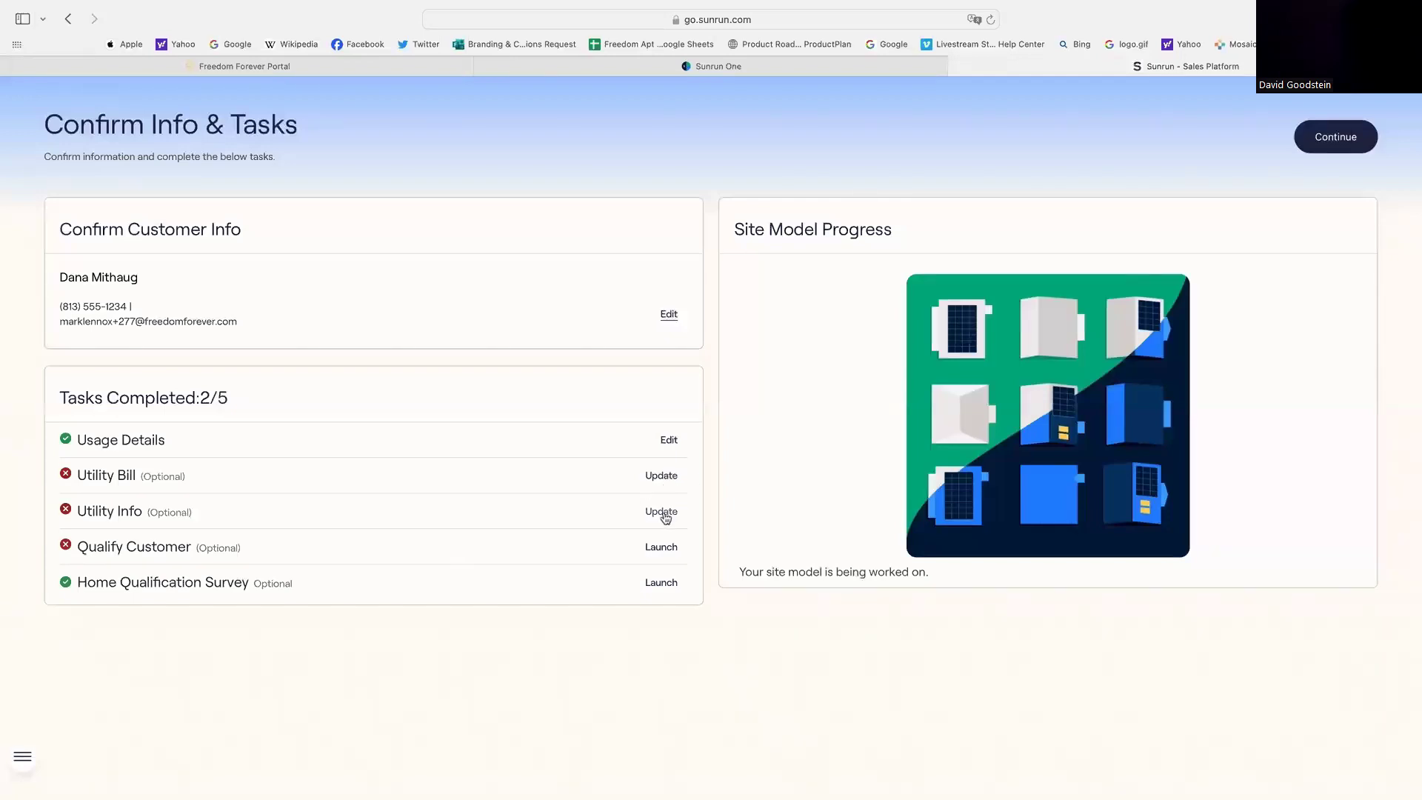
# Step: Review the usage, utility bill, utility information and signer sections of the Utility Info task, then close it without saving
pyautogui.click(663, 513)
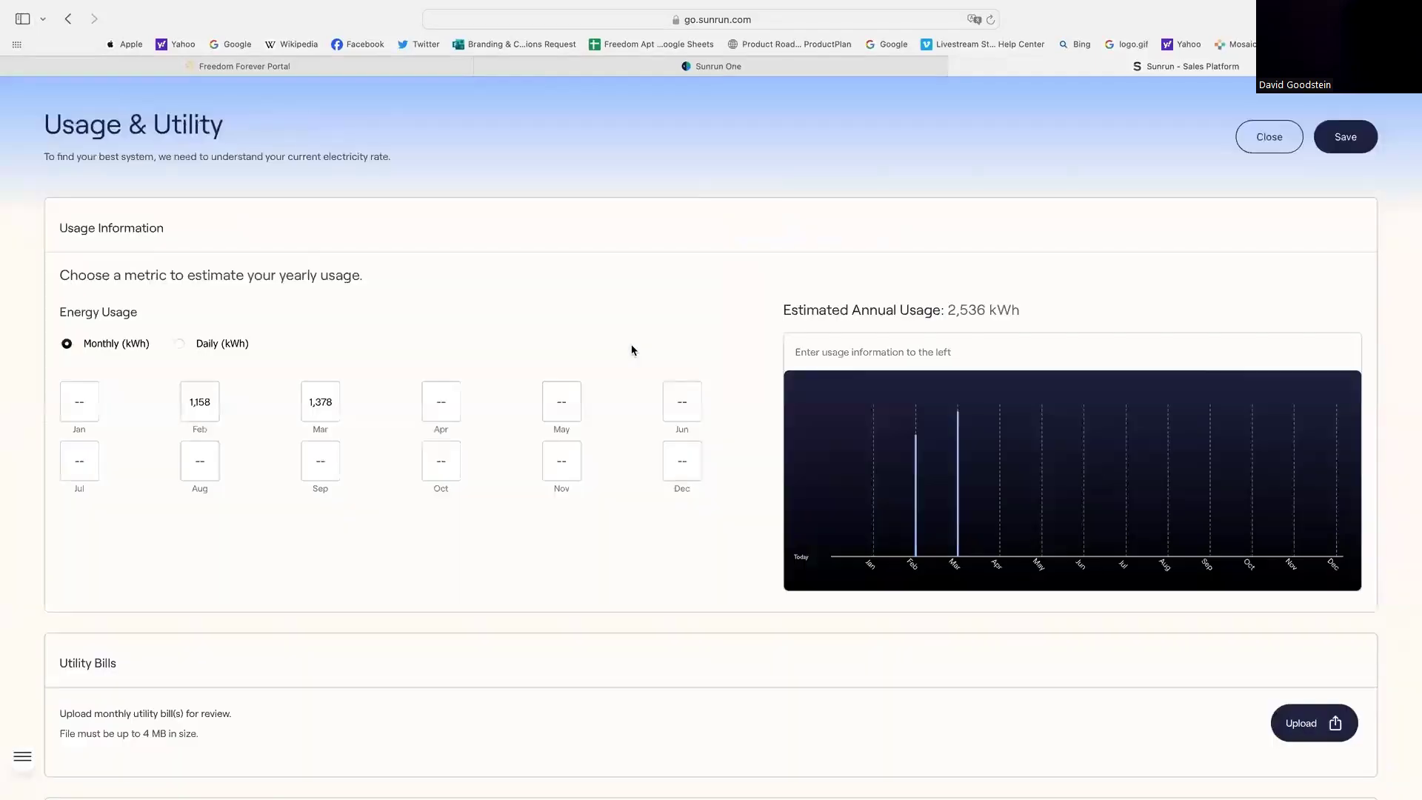
pyautogui.scroll(-7, 488, 367)
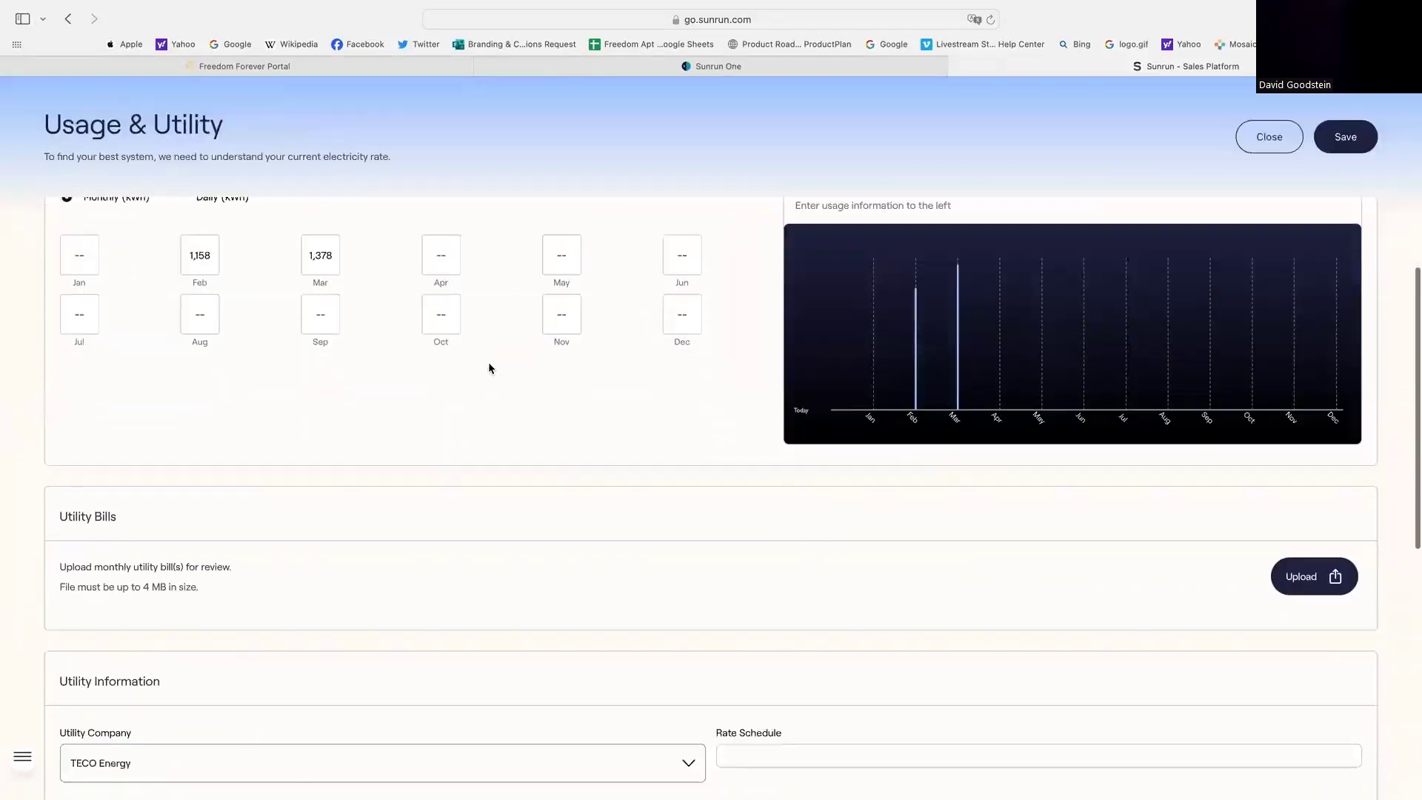
pyautogui.scroll(-1, 421, 413)
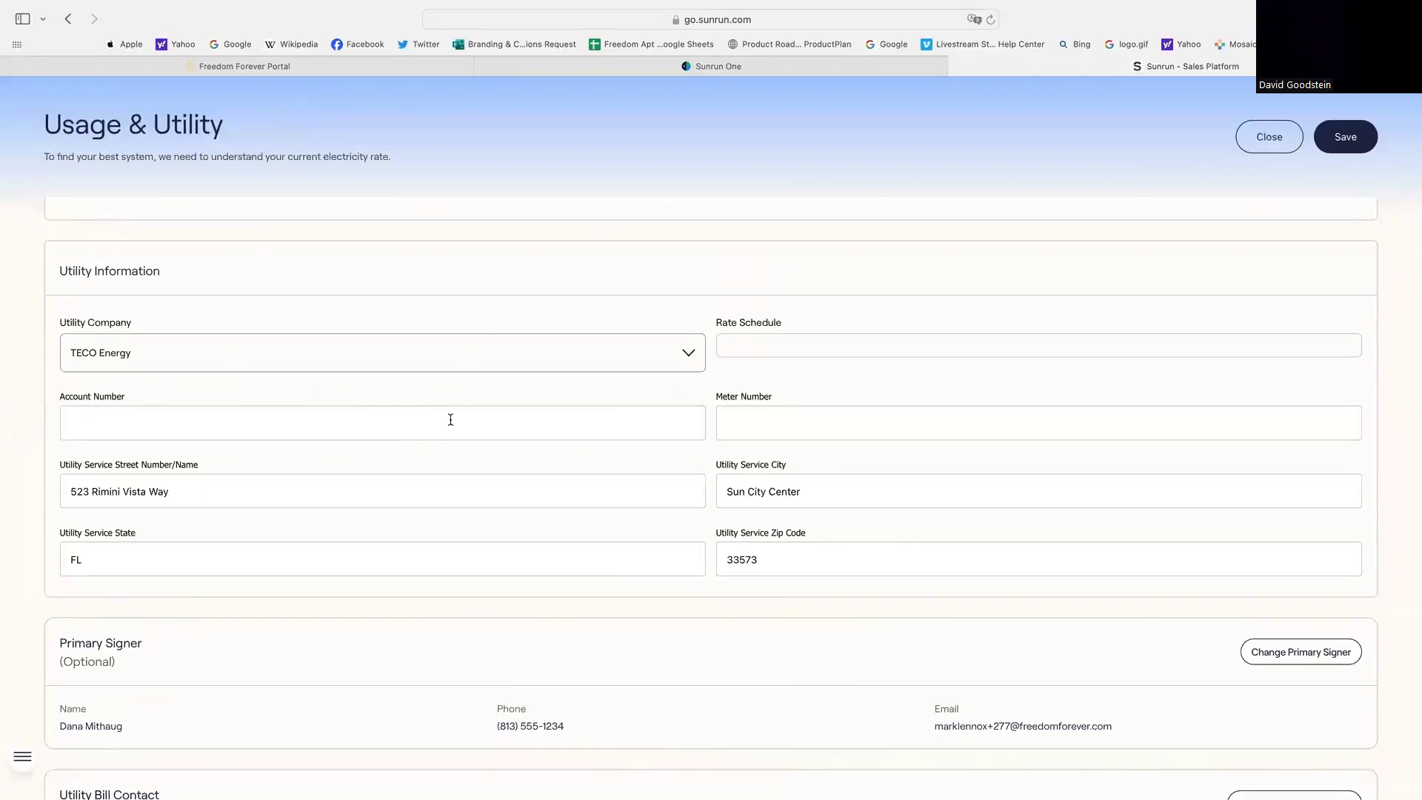
pyautogui.scroll(-3, 451, 419)
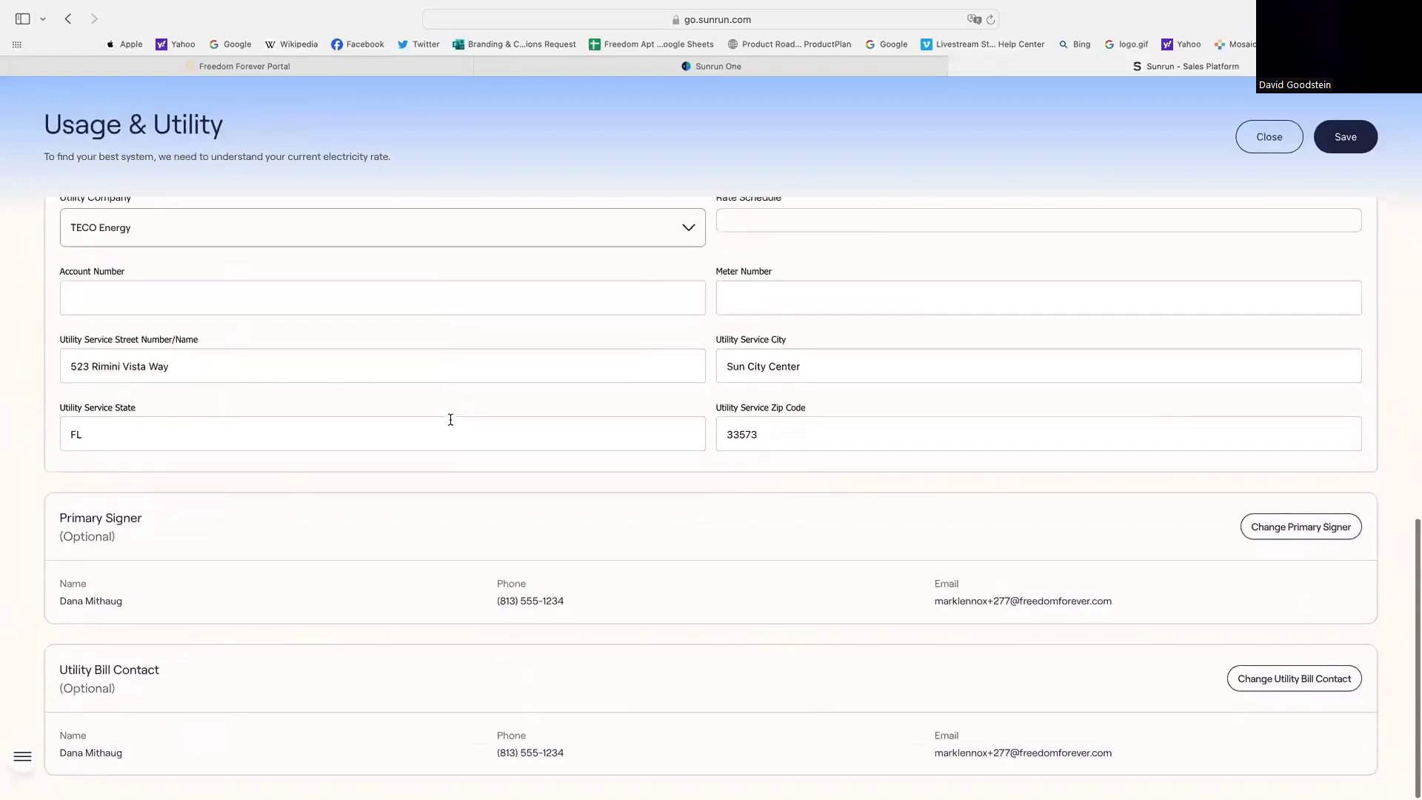
pyautogui.scroll(10, 450, 419)
pyautogui.scroll(5, 451, 424)
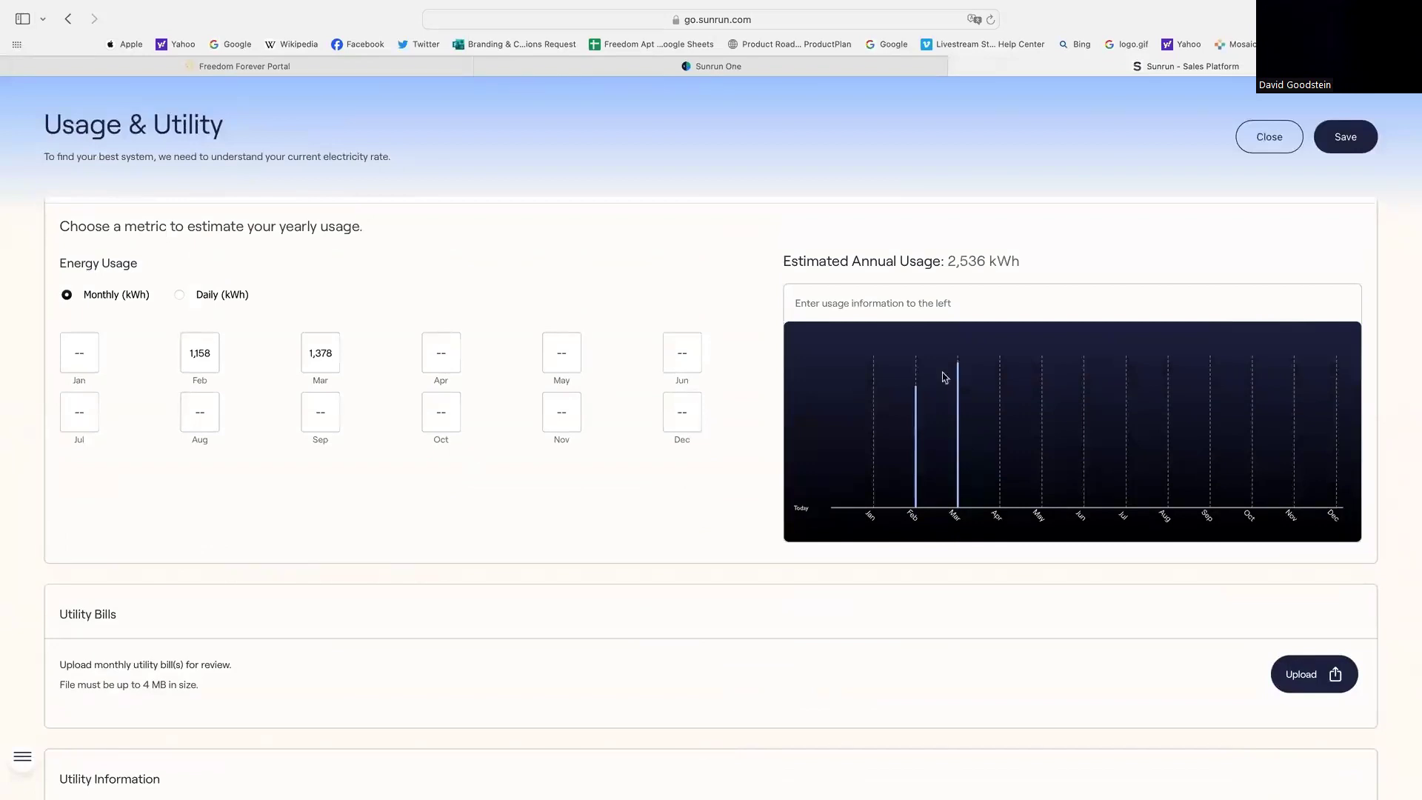
pyautogui.click(1268, 136)
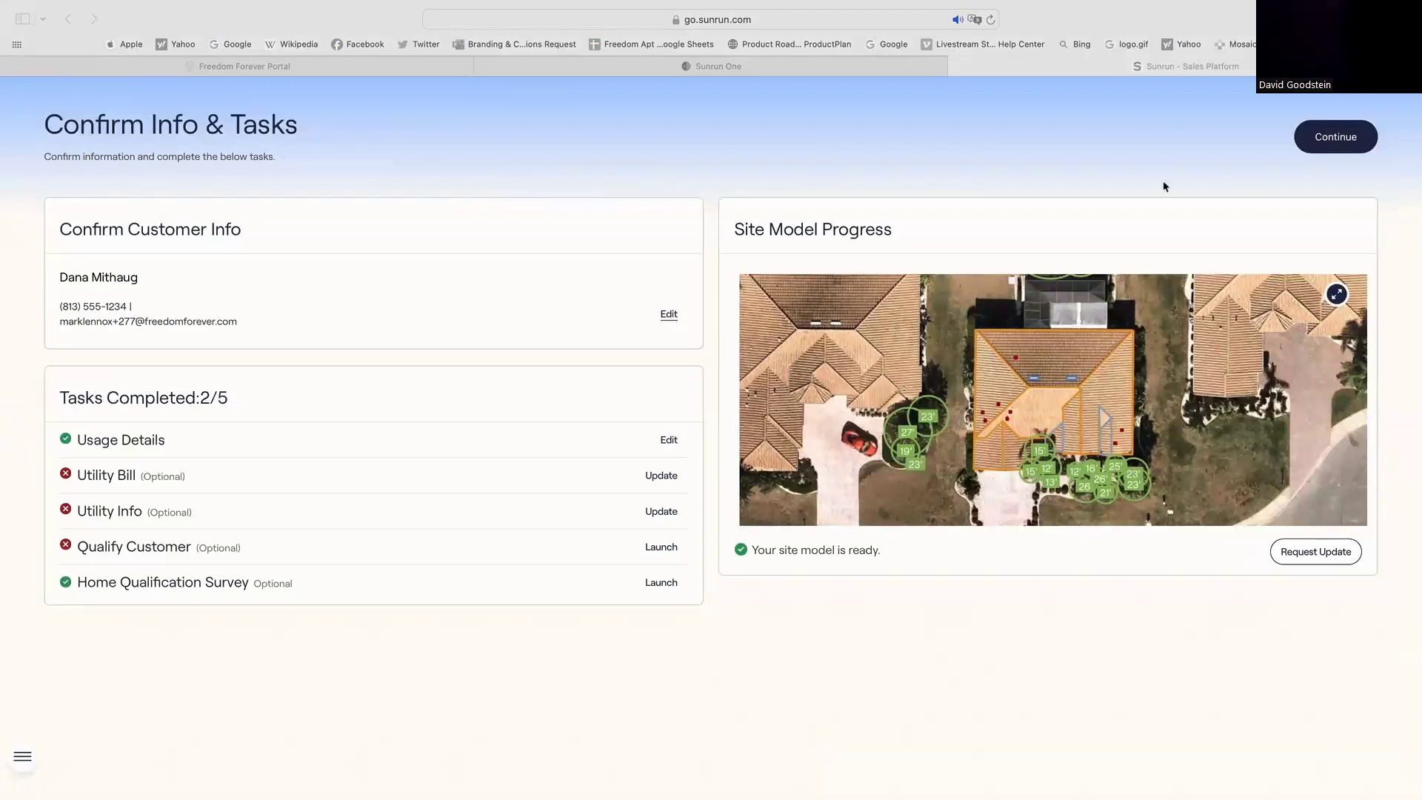
# Step: Create the first offer with the Predictability bundle and Black on Black modules, and proceed to its design
pyautogui.click(1341, 135)
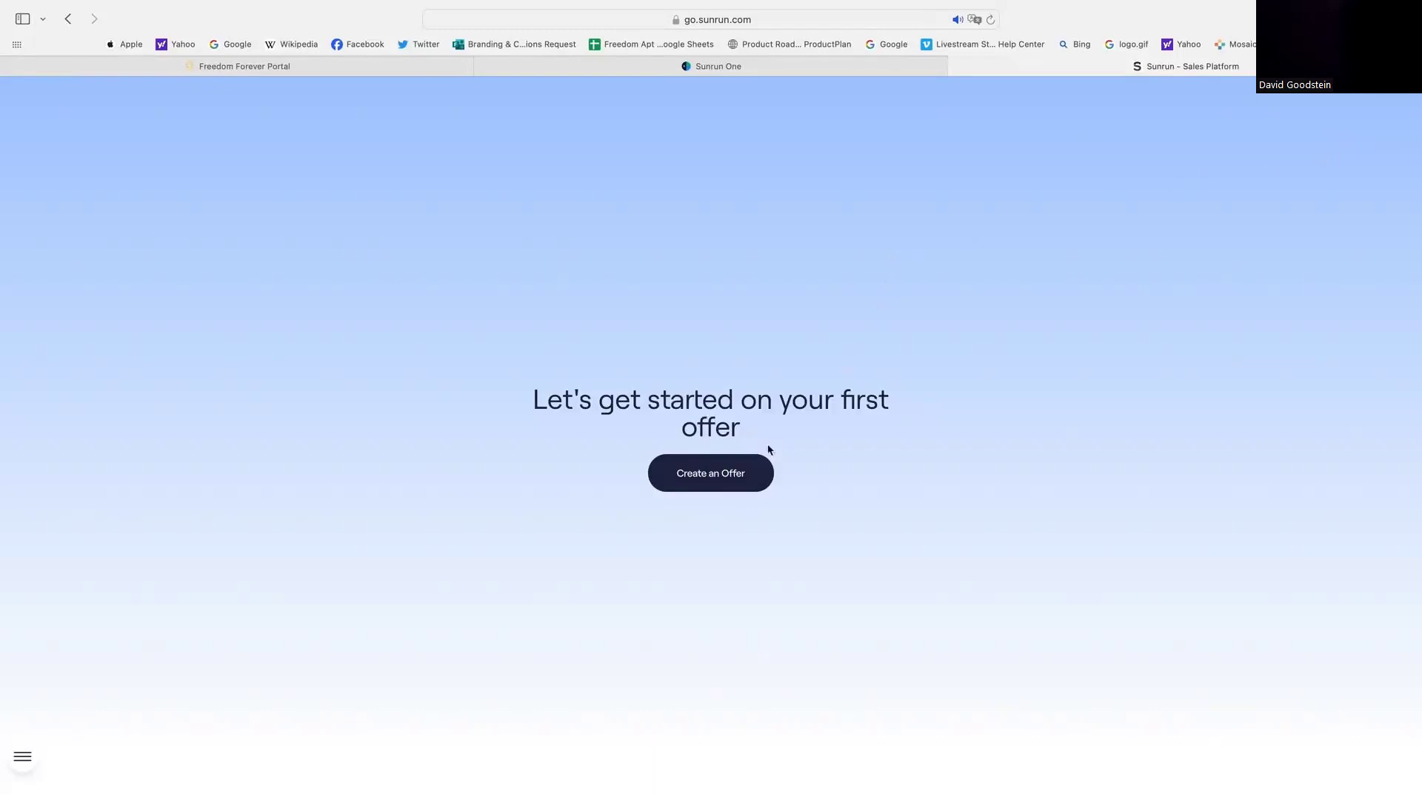
pyautogui.click(712, 479)
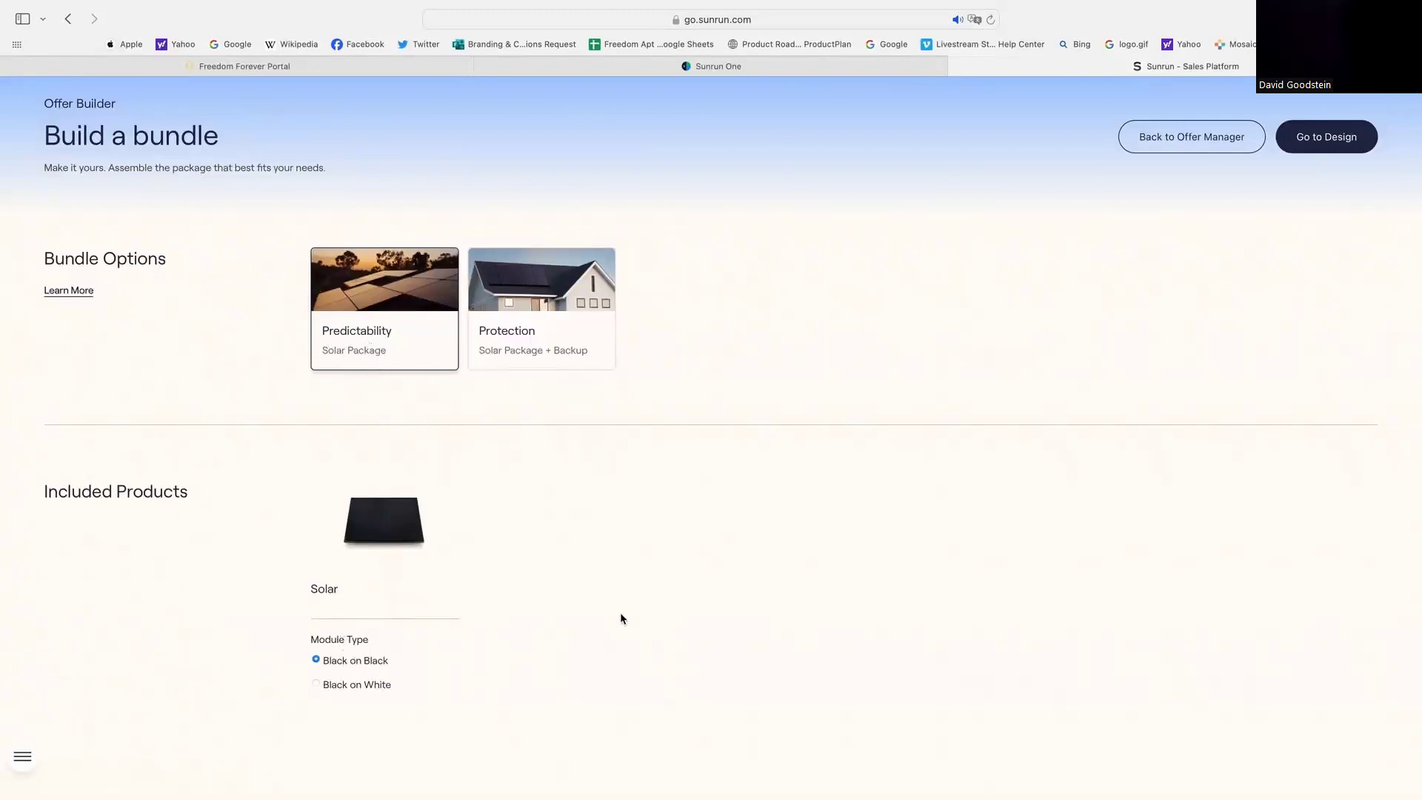
pyautogui.click(1325, 144)
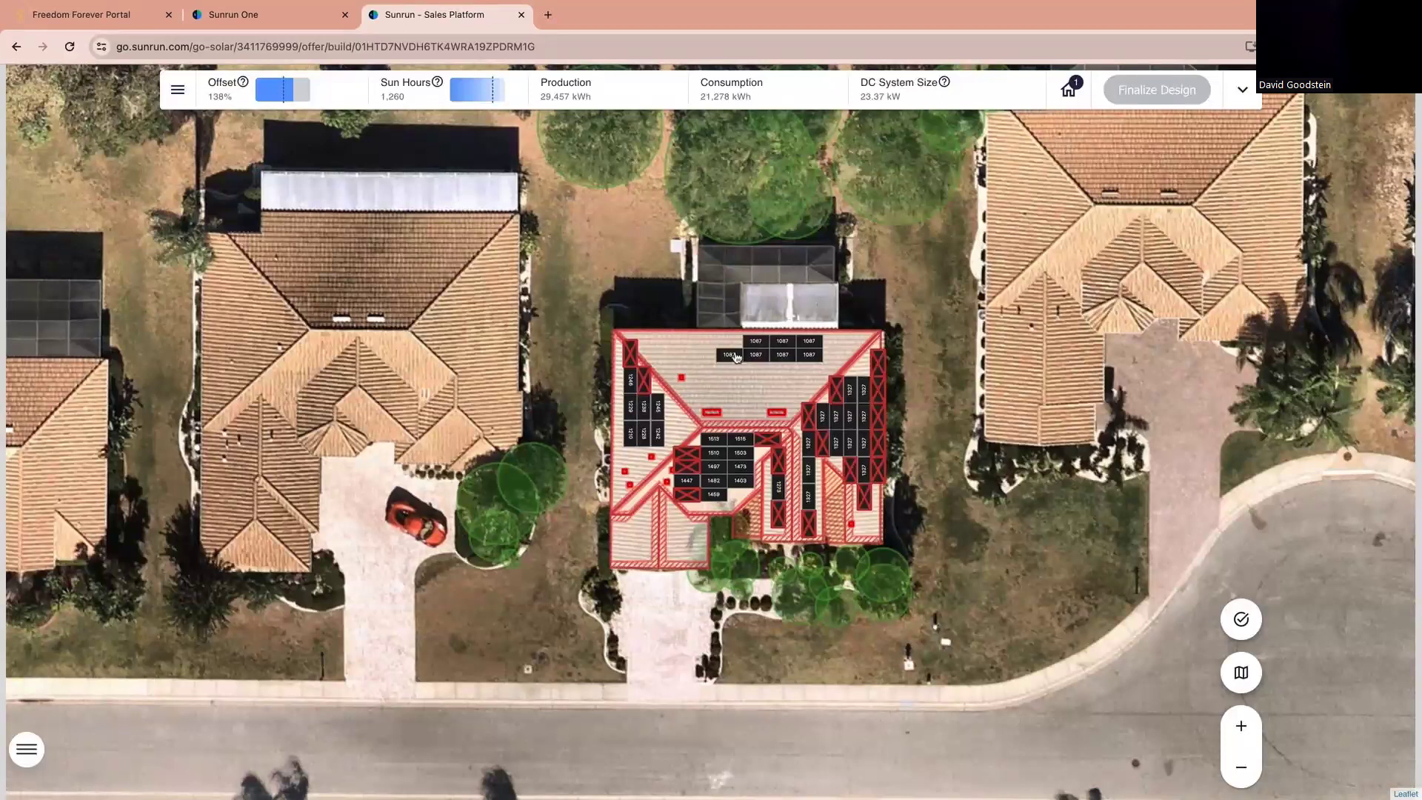
# Step: Delete the two red-flagged panels at the upper end of the array on the left-hand roof face
pyautogui.click(630, 353)
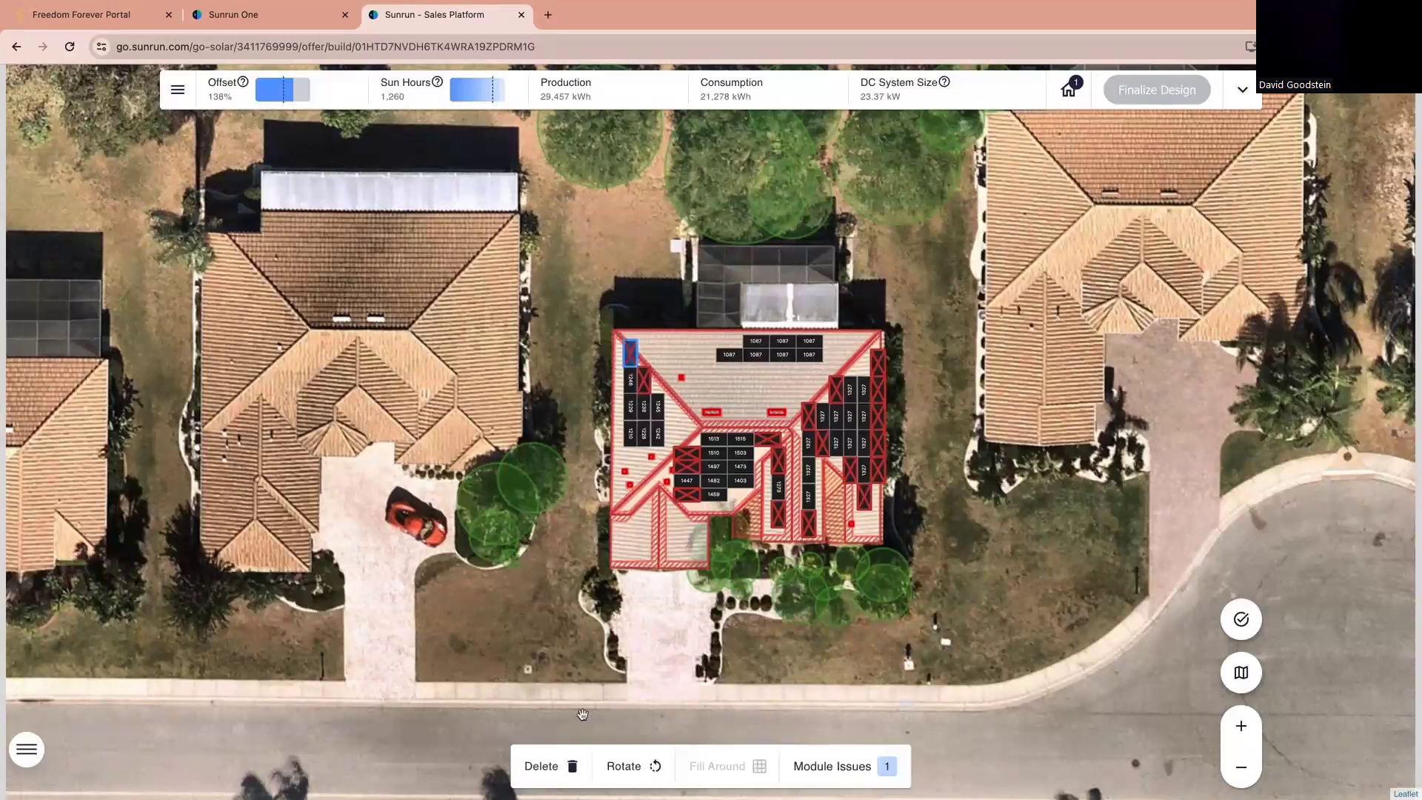
pyautogui.click(568, 771)
pyautogui.click(644, 384)
pyautogui.click(551, 767)
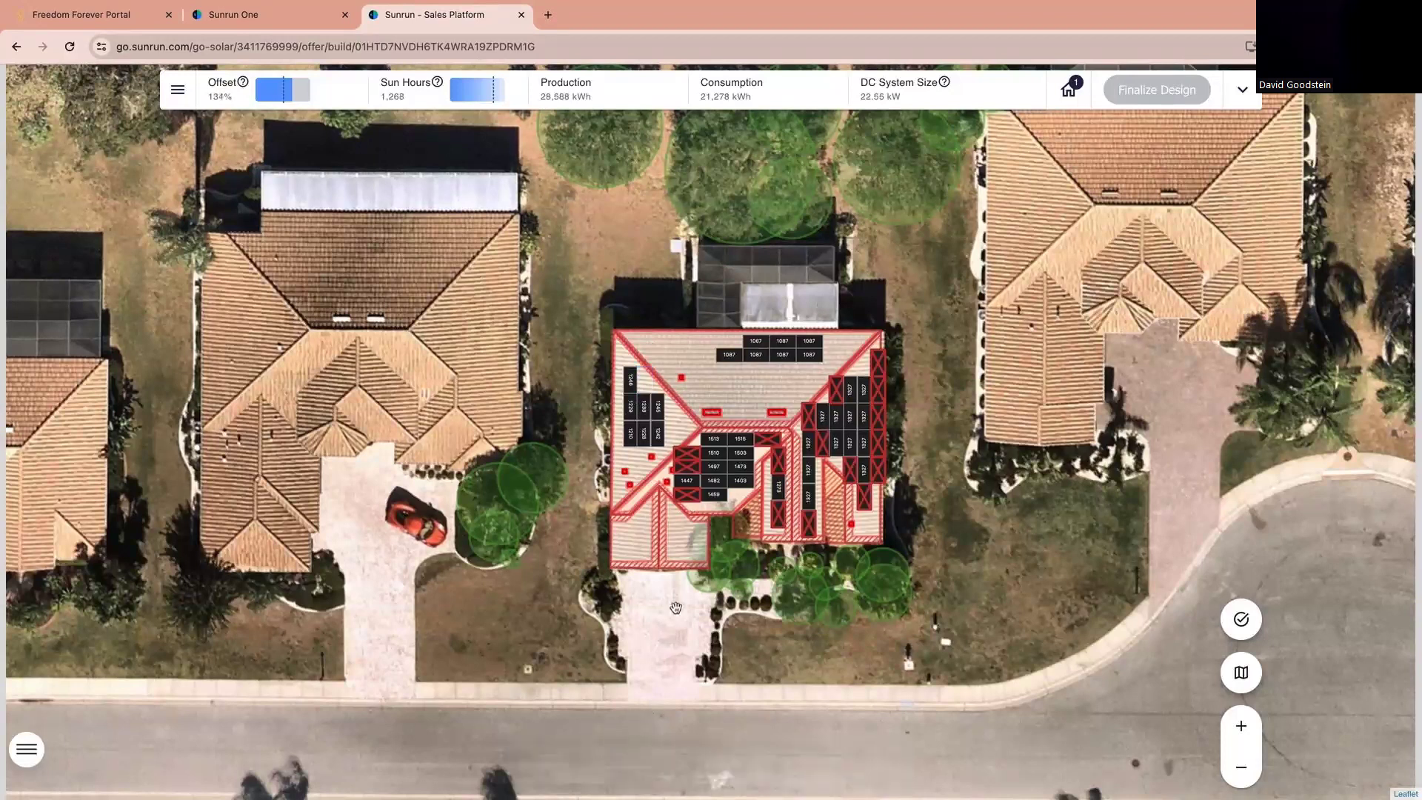
# Step: Delete the three red-flagged panels at the left edge of the front roof face's central array
pyautogui.click(684, 454)
pyautogui.keyDown('shift'); pyautogui.click(687, 468); pyautogui.keyUp('shift')
pyautogui.keyDown('shift'); pyautogui.click(687, 497); pyautogui.keyUp('shift')
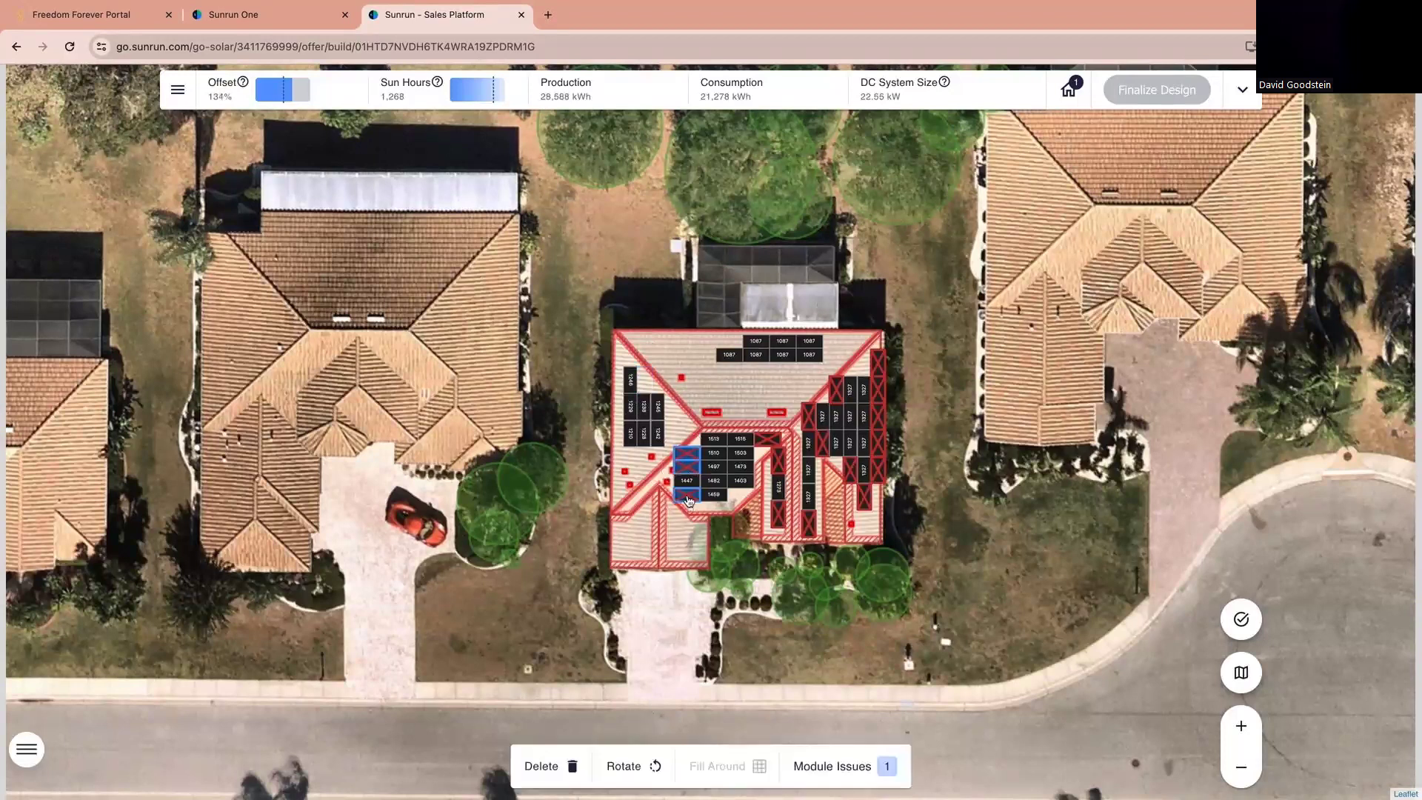
pyautogui.click(571, 766)
# Step: Delete the flagged panel at the central array's upper right corner and the two flagged end panels on the narrow front face
pyautogui.click(775, 445)
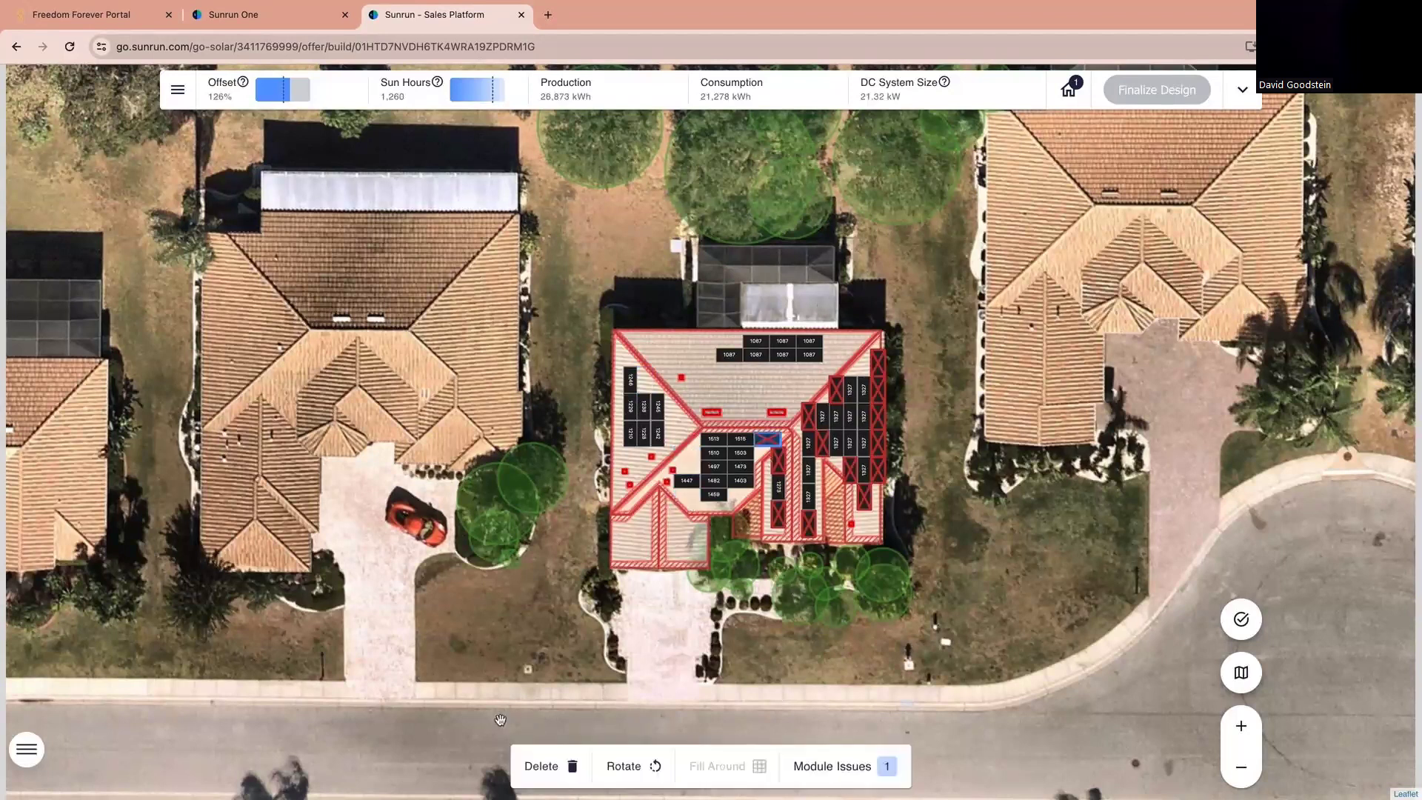
pyautogui.click(555, 767)
pyautogui.click(778, 461)
pyautogui.keyDown('shift'); pyautogui.click(778, 515); pyautogui.keyUp('shift')
pyautogui.click(555, 767)
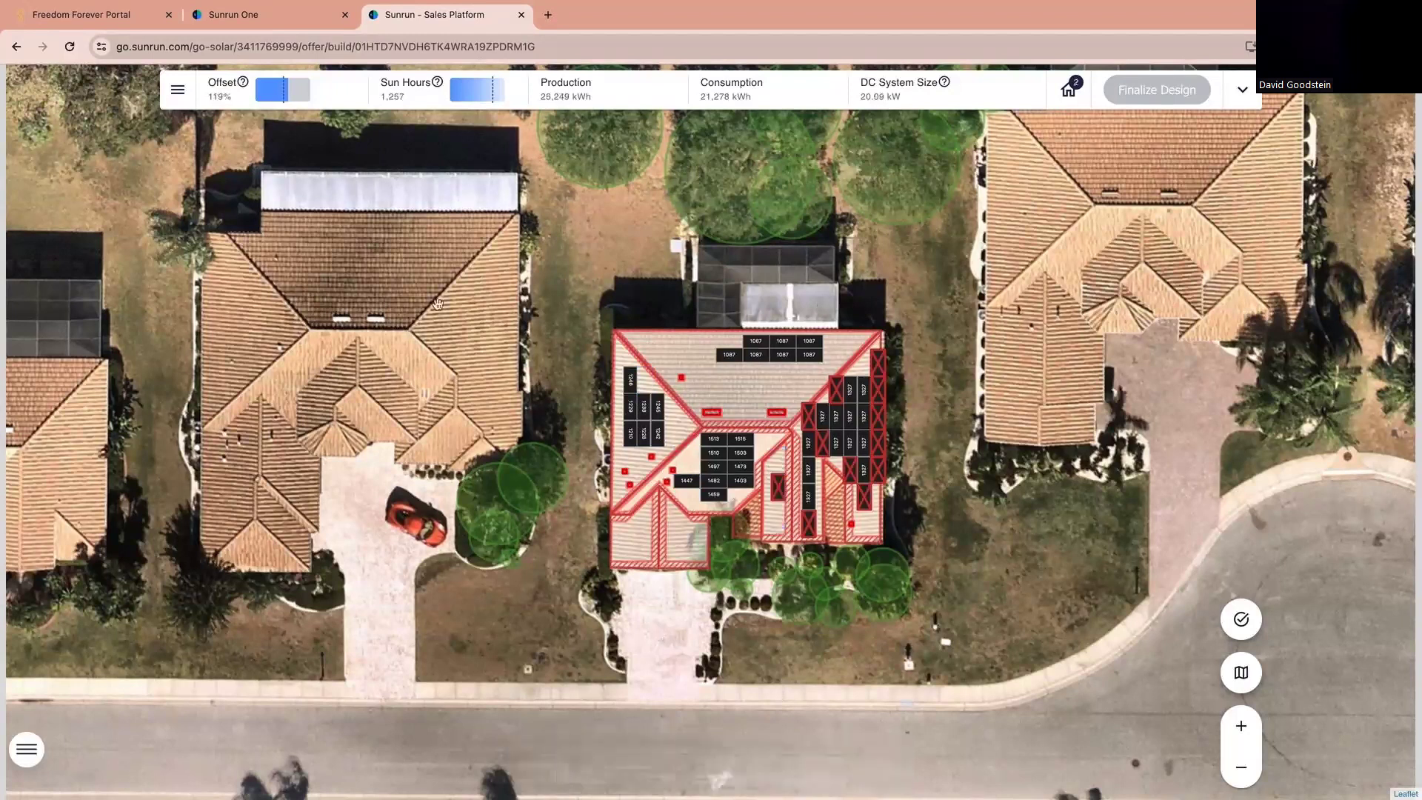
# Step: Shift the remaining panel on the narrow front roof face slightly upward and add a second panel below it
pyautogui.click(777, 487)
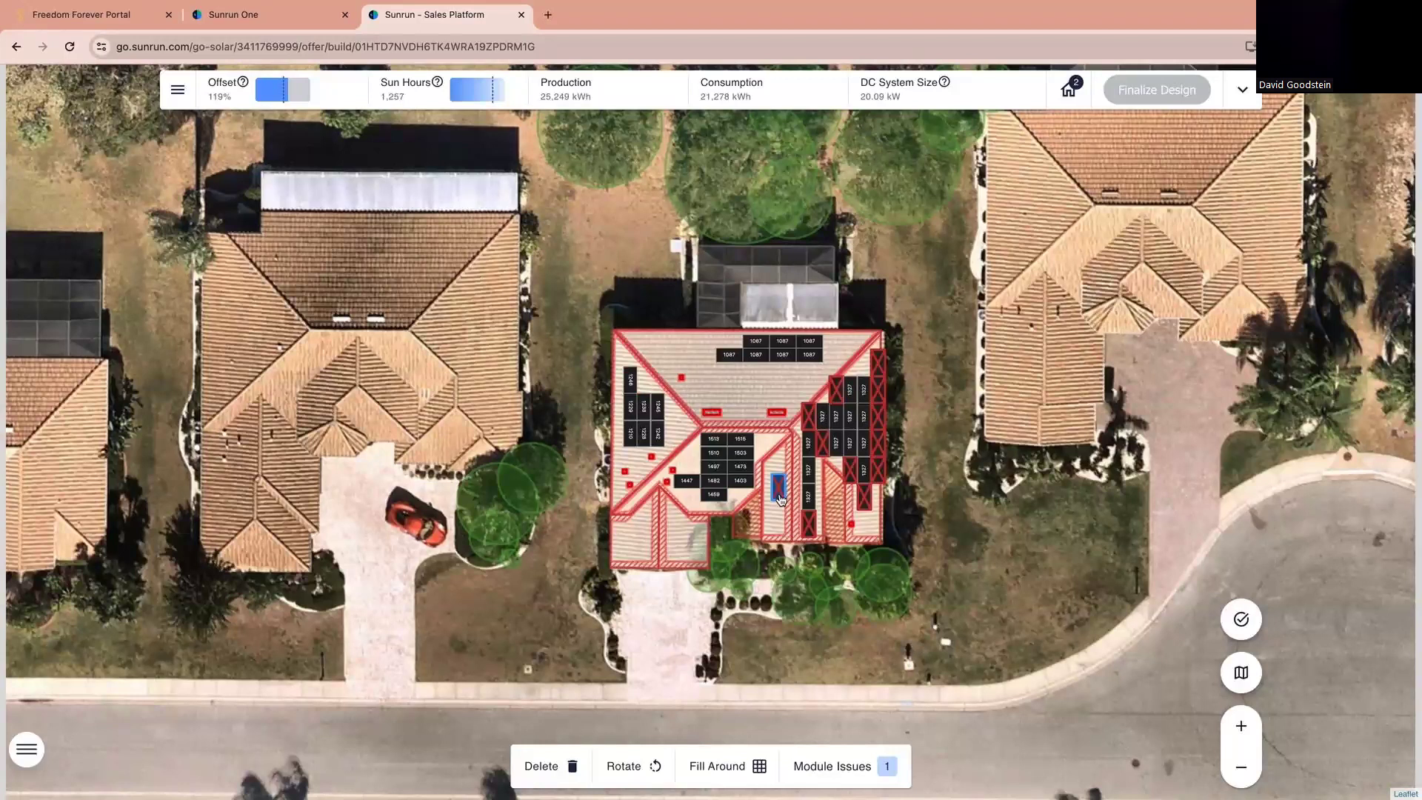
pyautogui.moveTo(782, 499); pyautogui.dragTo(778, 484)
pyautogui.click(778, 506)
pyautogui.click(778, 506)
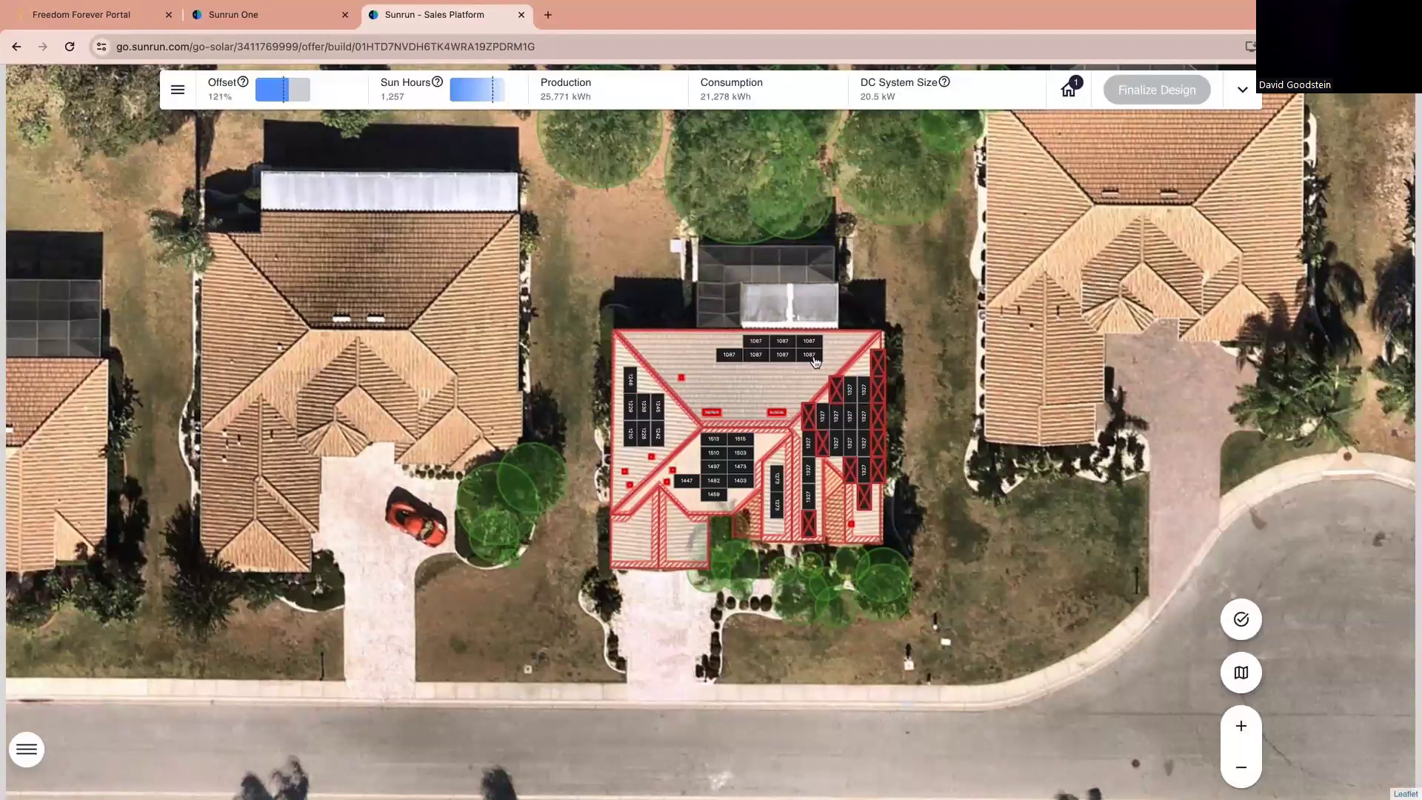
# Step: Delete all eleven red-flagged panels from the array on the right-hand roof face
pyautogui.click(809, 523)
pyautogui.keyDown('shift'); pyautogui.click(809, 415); pyautogui.keyUp('shift')
pyautogui.keyDown('shift'); pyautogui.click(823, 443); pyautogui.keyUp('shift')
pyautogui.keyDown('shift'); pyautogui.click(836, 388); pyautogui.keyUp('shift')
pyautogui.keyDown('shift'); pyautogui.click(864, 497); pyautogui.keyUp('shift')
pyautogui.keyDown('shift'); pyautogui.click(850, 470); pyautogui.keyUp('shift')
pyautogui.keyDown('shift'); pyautogui.click(878, 470); pyautogui.keyUp('shift')
pyautogui.keyDown('shift'); pyautogui.click(878, 443); pyautogui.keyUp('shift')
pyautogui.keyDown('shift'); pyautogui.click(879, 417); pyautogui.keyUp('shift')
pyautogui.keyDown('shift'); pyautogui.click(878, 390); pyautogui.keyUp('shift')
pyautogui.keyDown('shift'); pyautogui.click(878, 363); pyautogui.keyUp('shift')
pyautogui.click(549, 766)
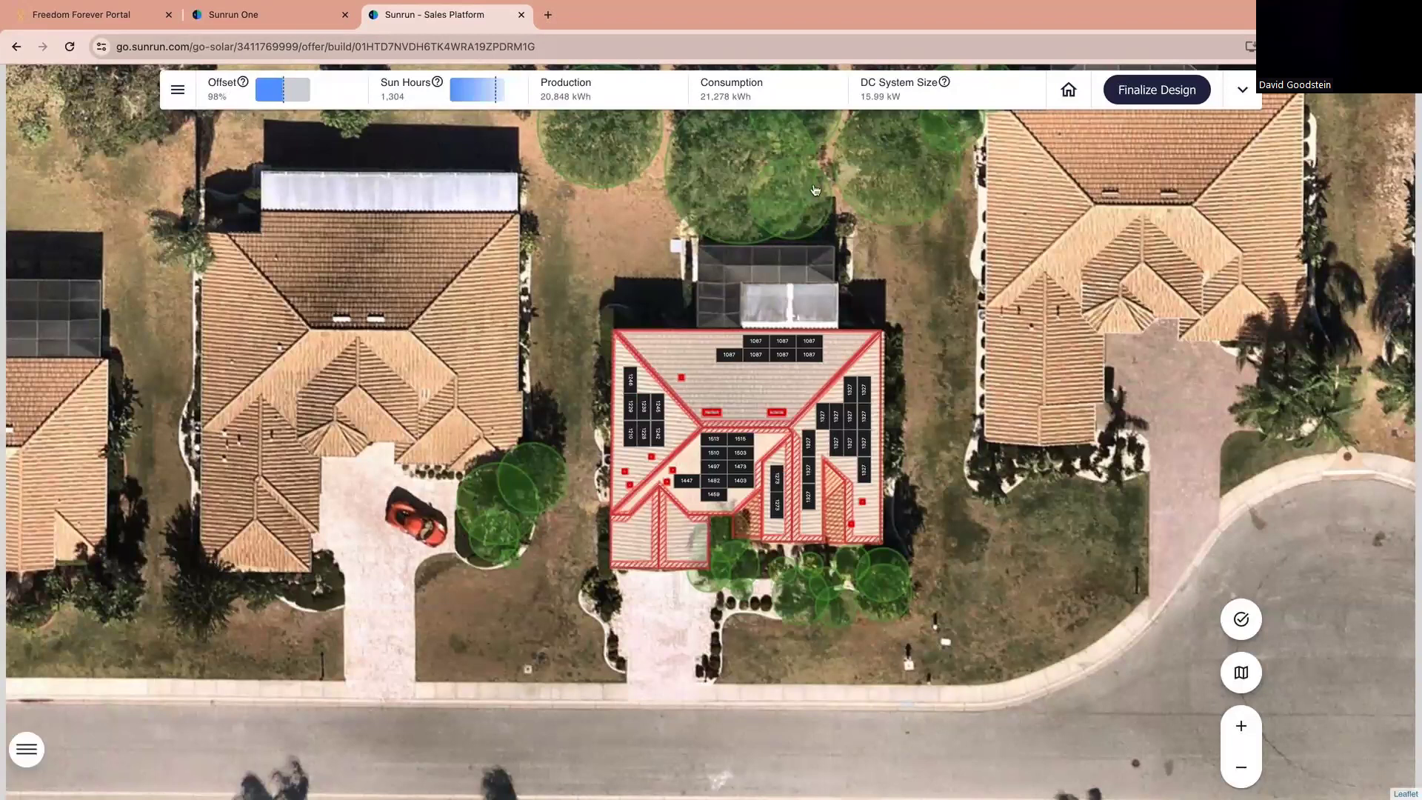
# Step: Change the design's module to Jinko Solar JKM385M-72HBL (Black on Black - 385W STC)
pyautogui.click(1244, 93)
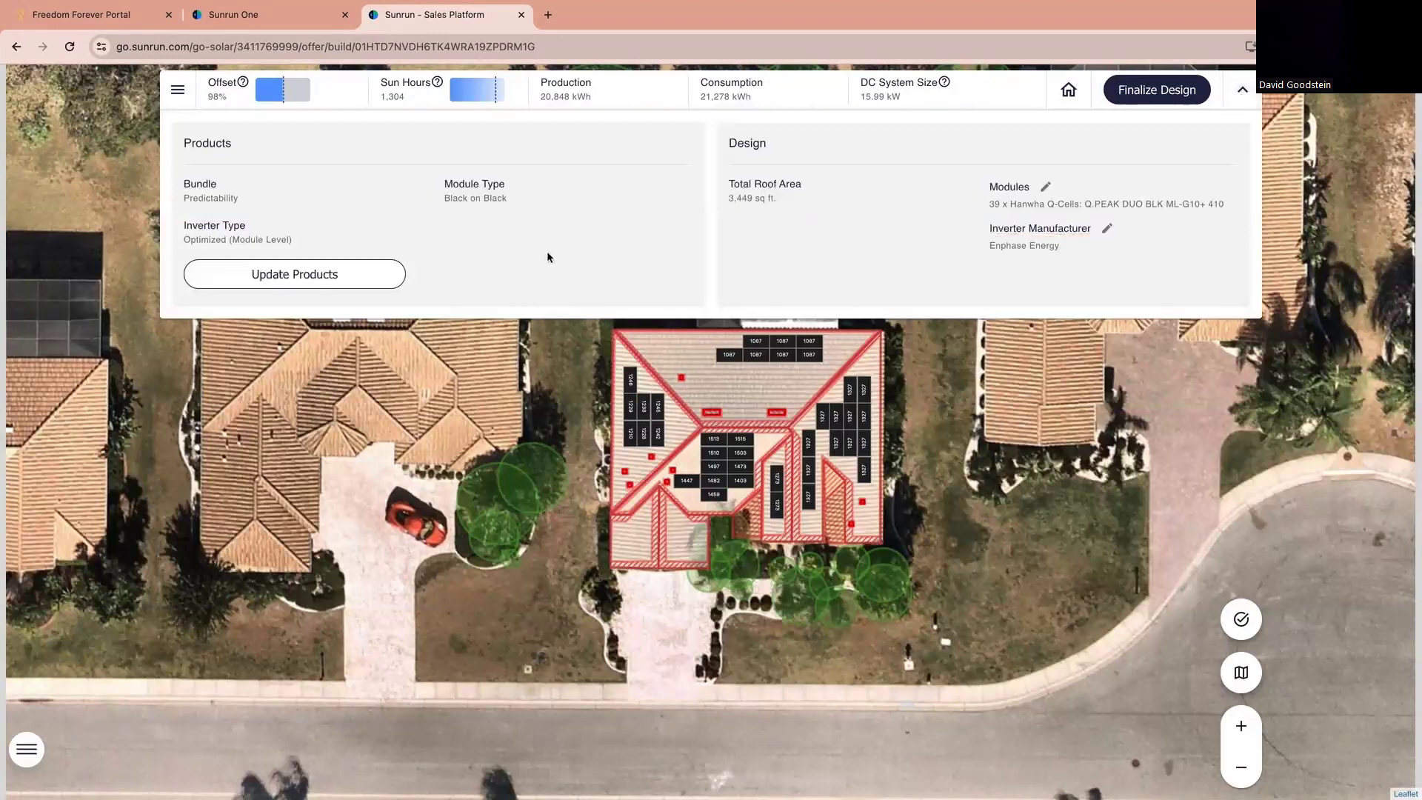
pyautogui.click(1046, 186)
pyautogui.click(635, 443)
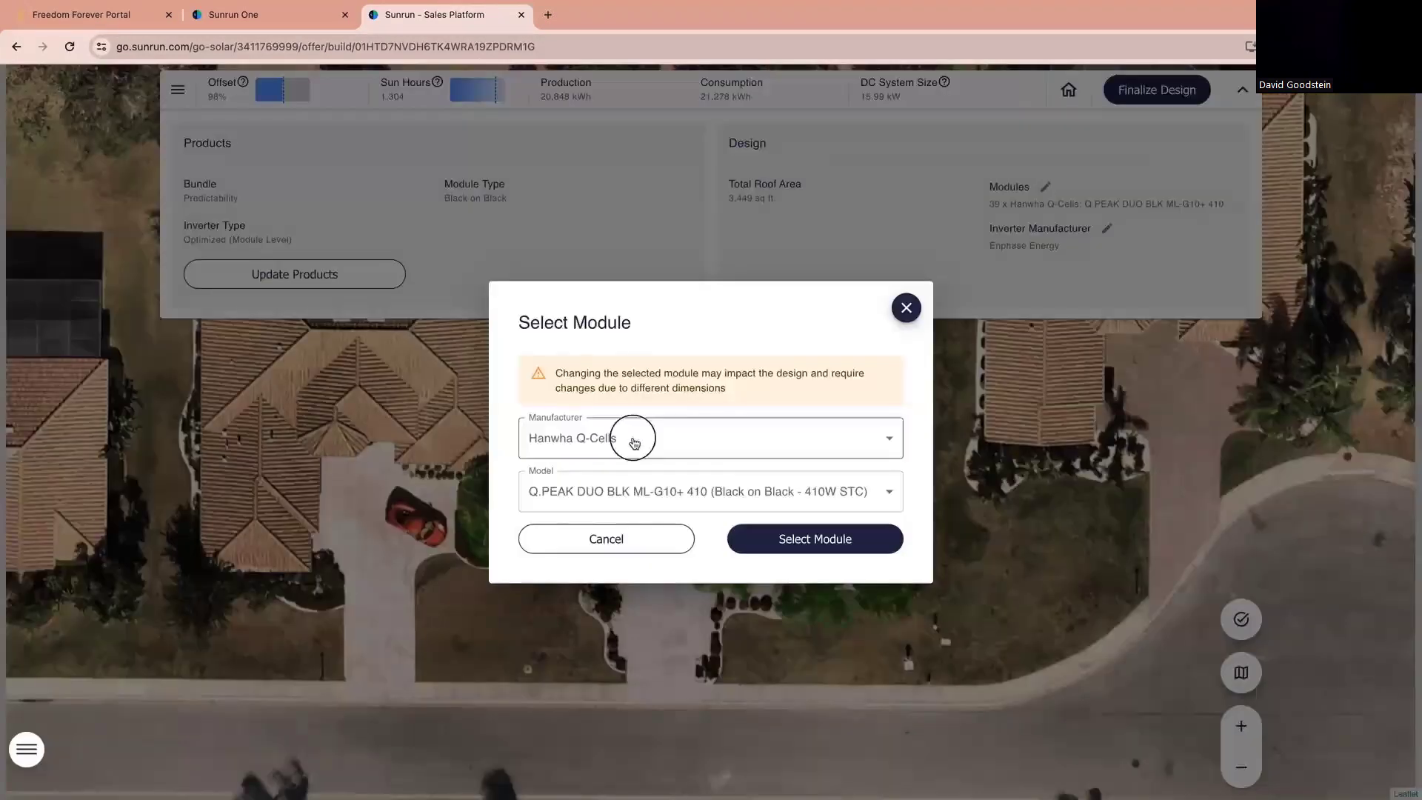
pyautogui.click(562, 621)
pyautogui.click(652, 493)
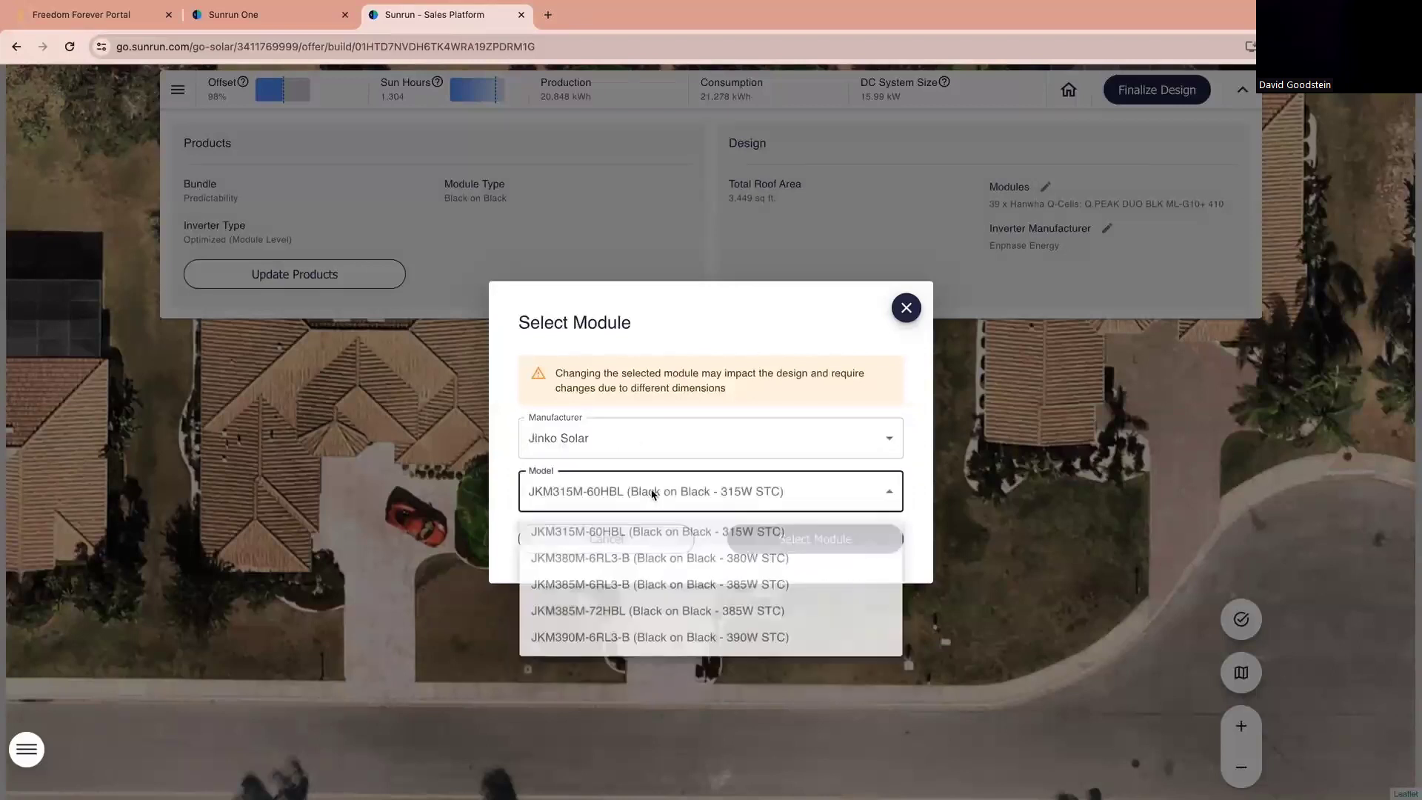
pyautogui.click(597, 615)
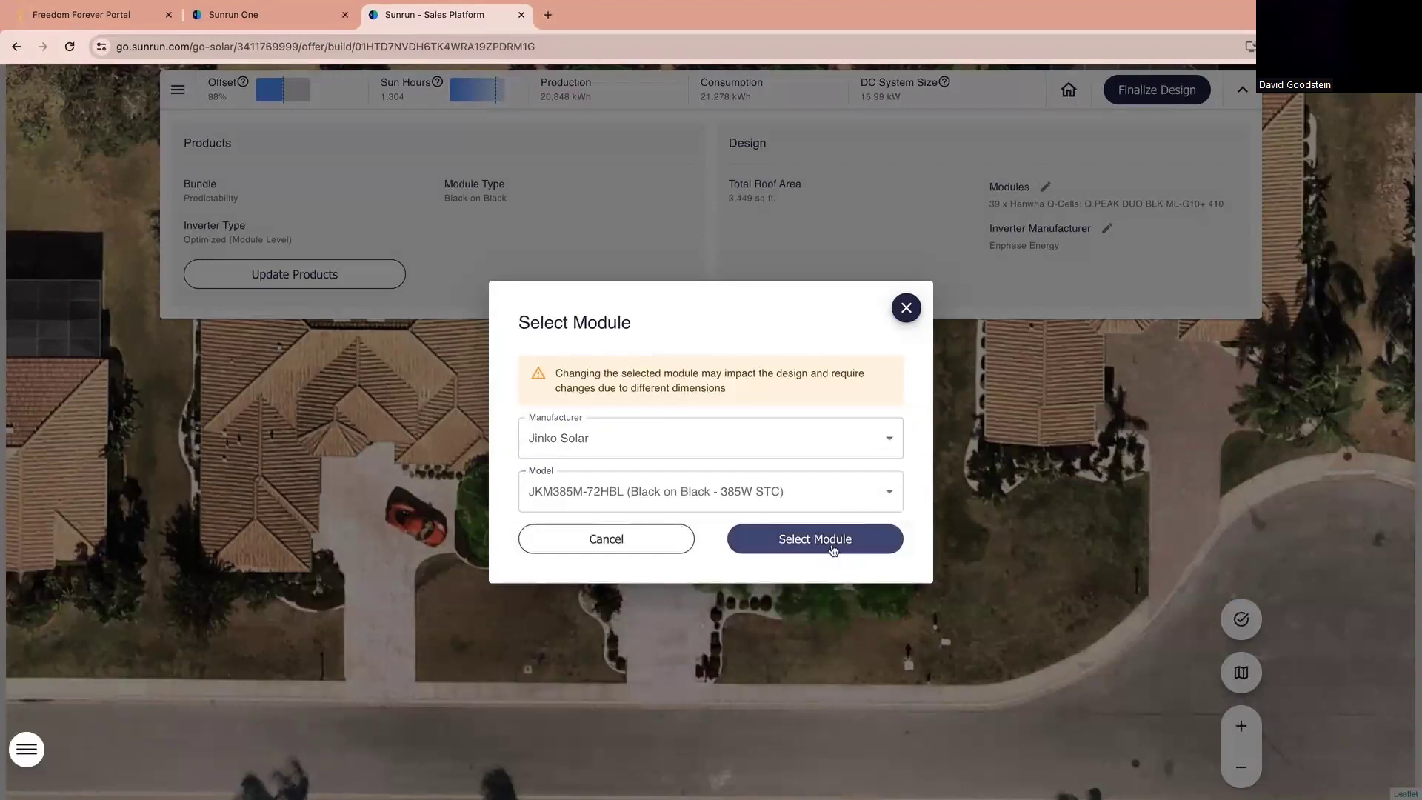
pyautogui.click(833, 550)
# Step: Set the inverter manufacturer to SolarEdge Technologies with the SE10000H-US model, and collapse the design details
pyautogui.click(1107, 229)
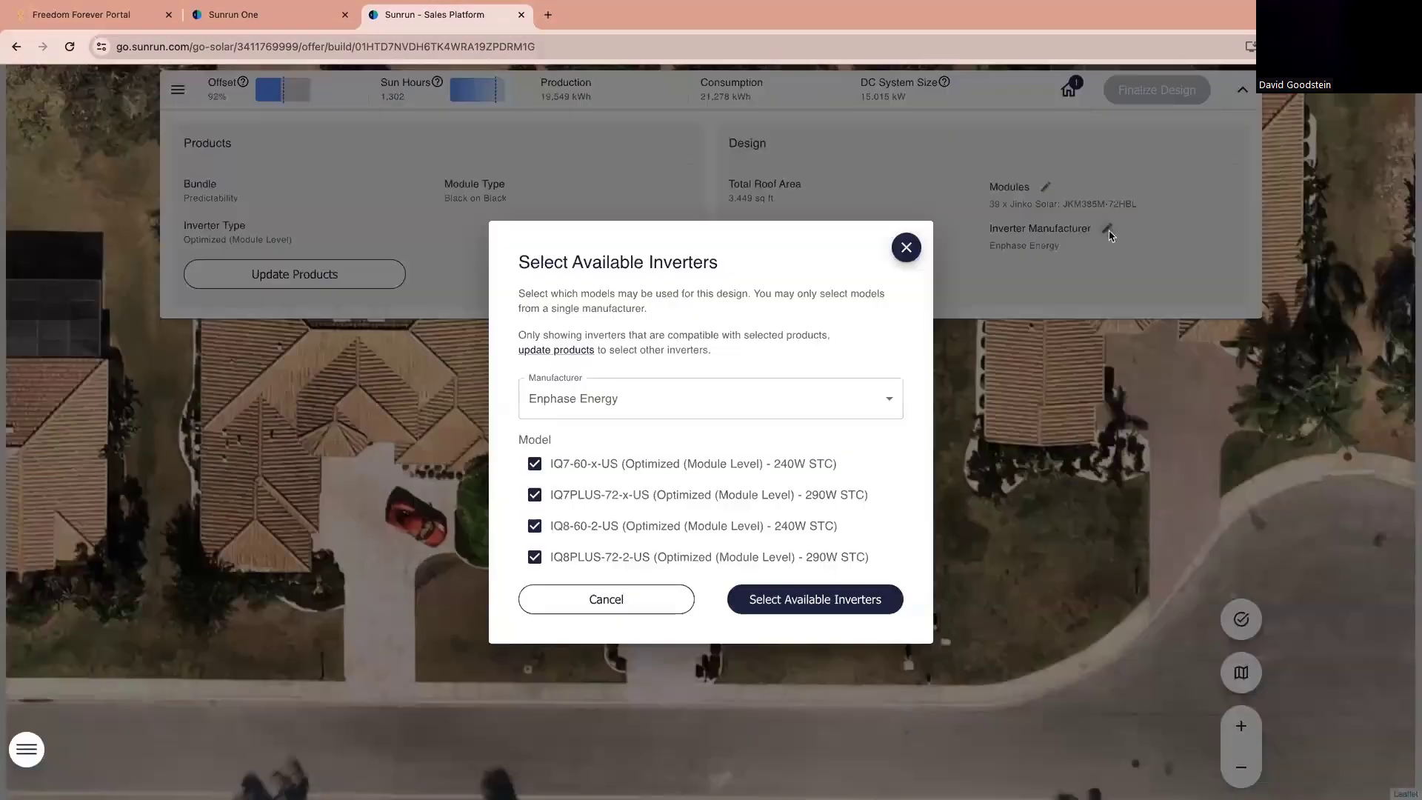
pyautogui.click(592, 400)
pyautogui.click(565, 464)
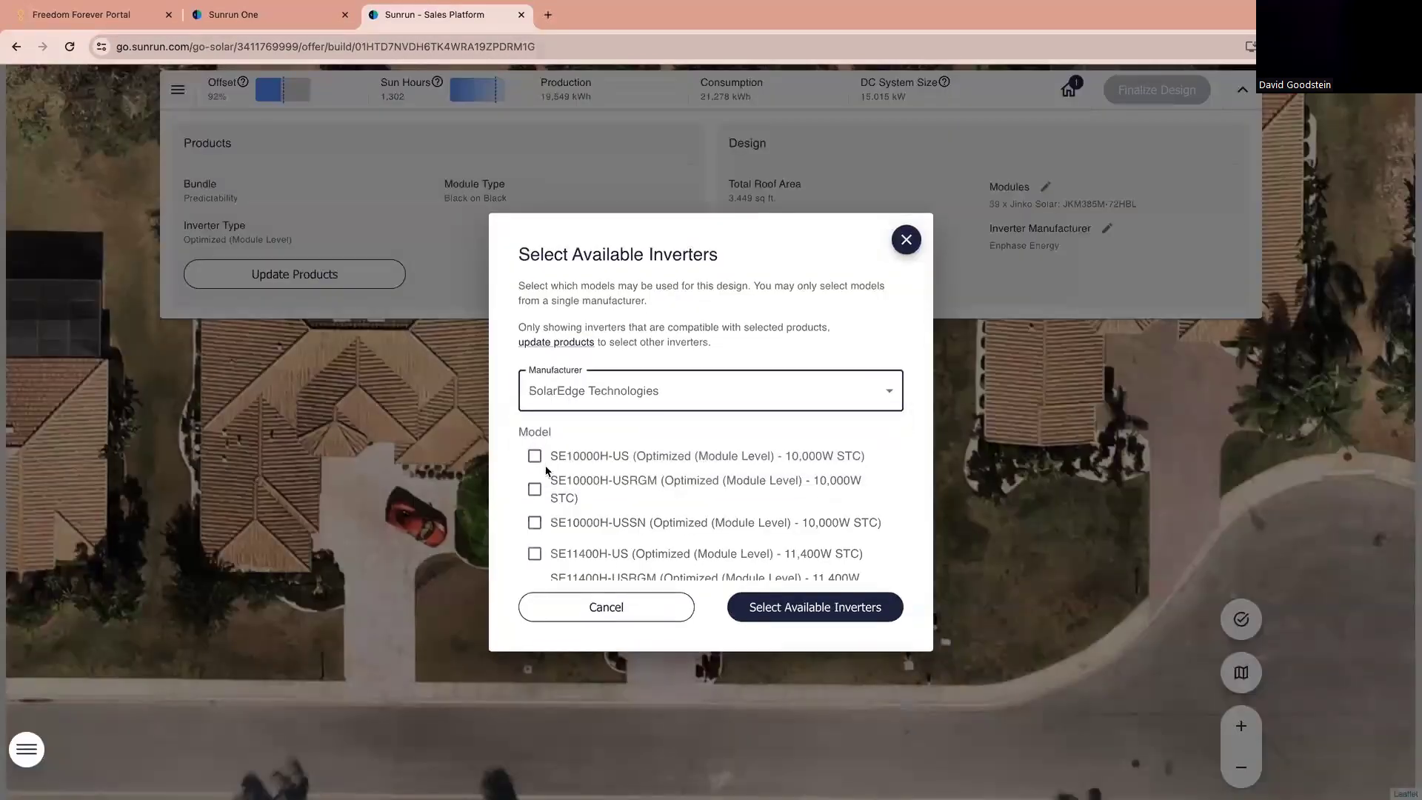
pyautogui.click(533, 456)
pyautogui.click(783, 609)
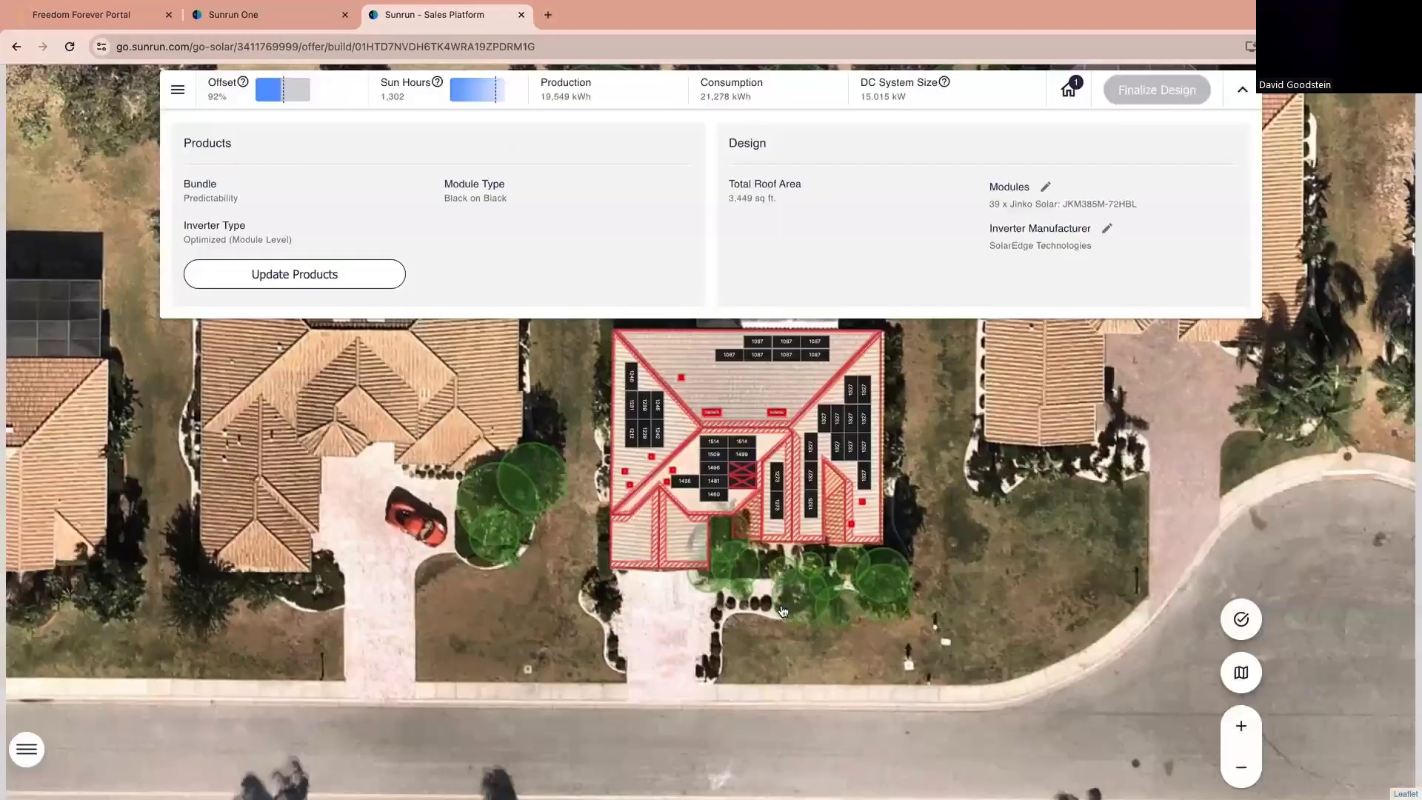
pyautogui.click(1245, 91)
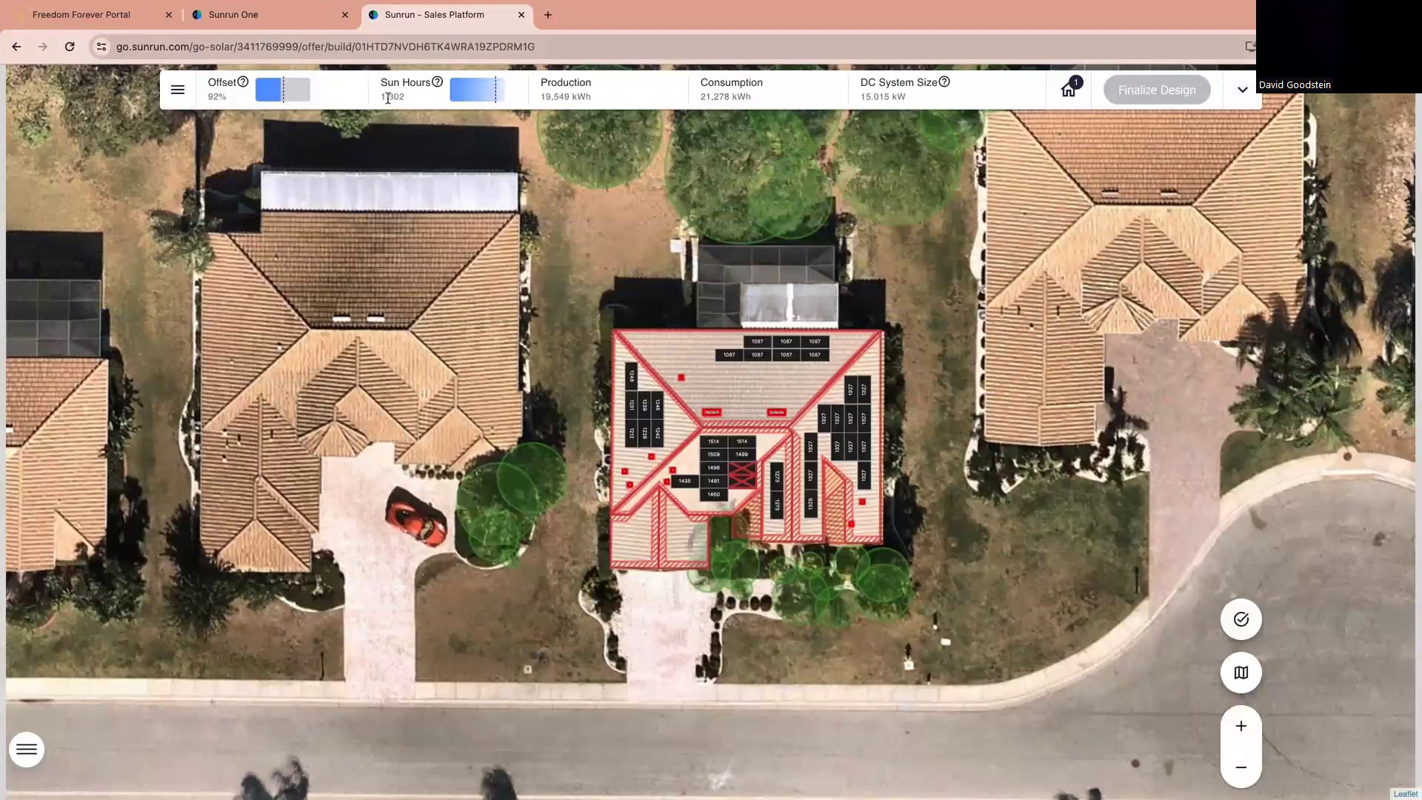
# Step: Delete the two red-flagged panels from the central array on the front roof face
pyautogui.scroll(1, 707, 443)
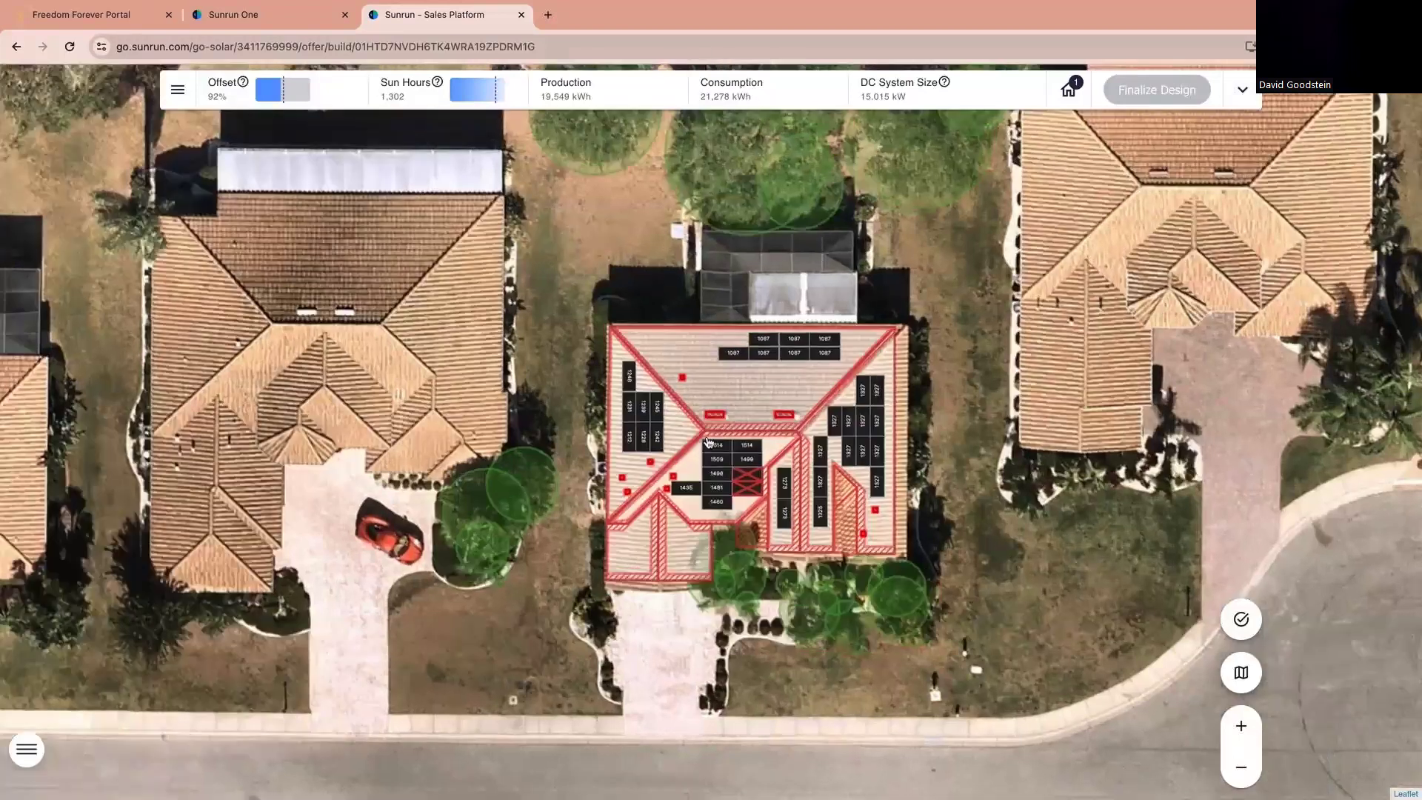
pyautogui.click(746, 476)
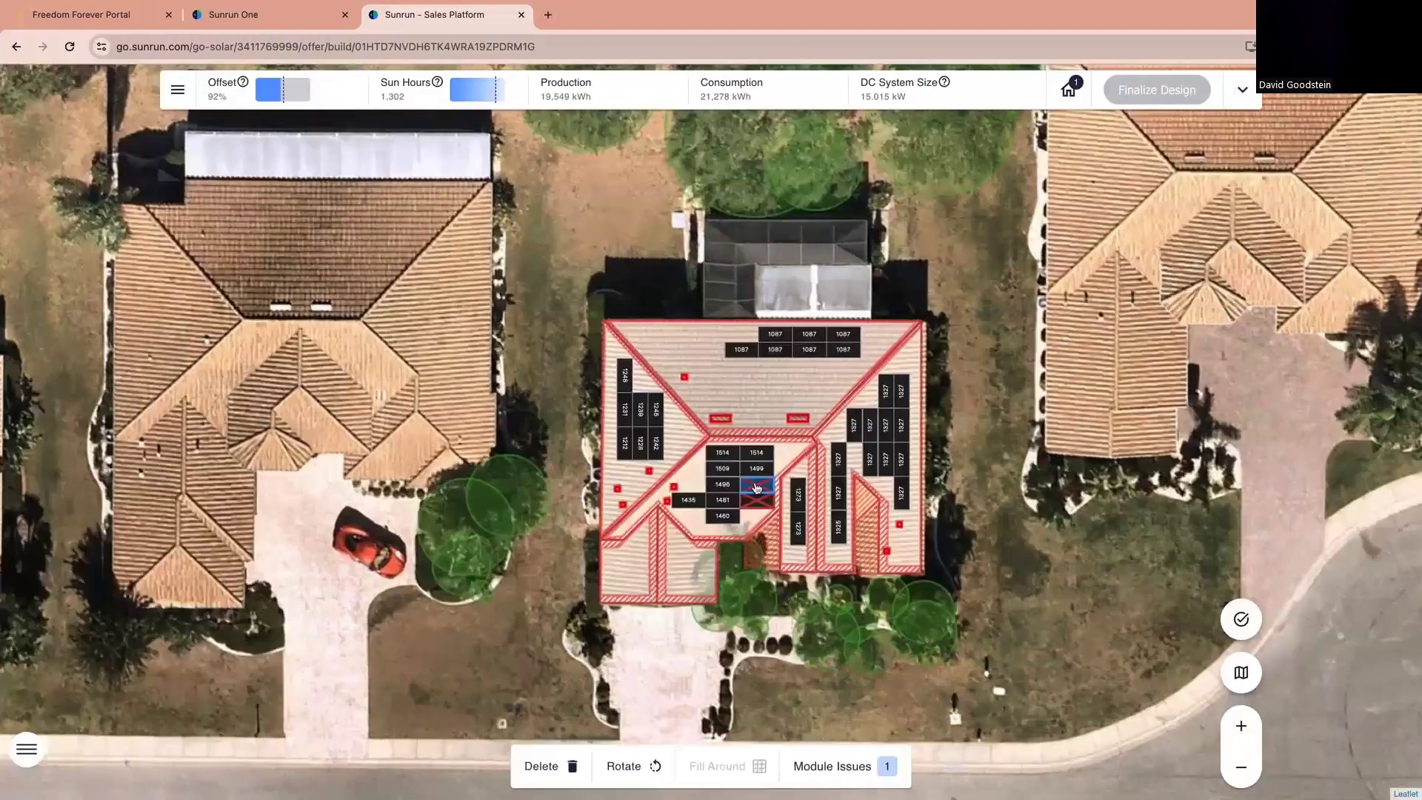
pyautogui.click(547, 766)
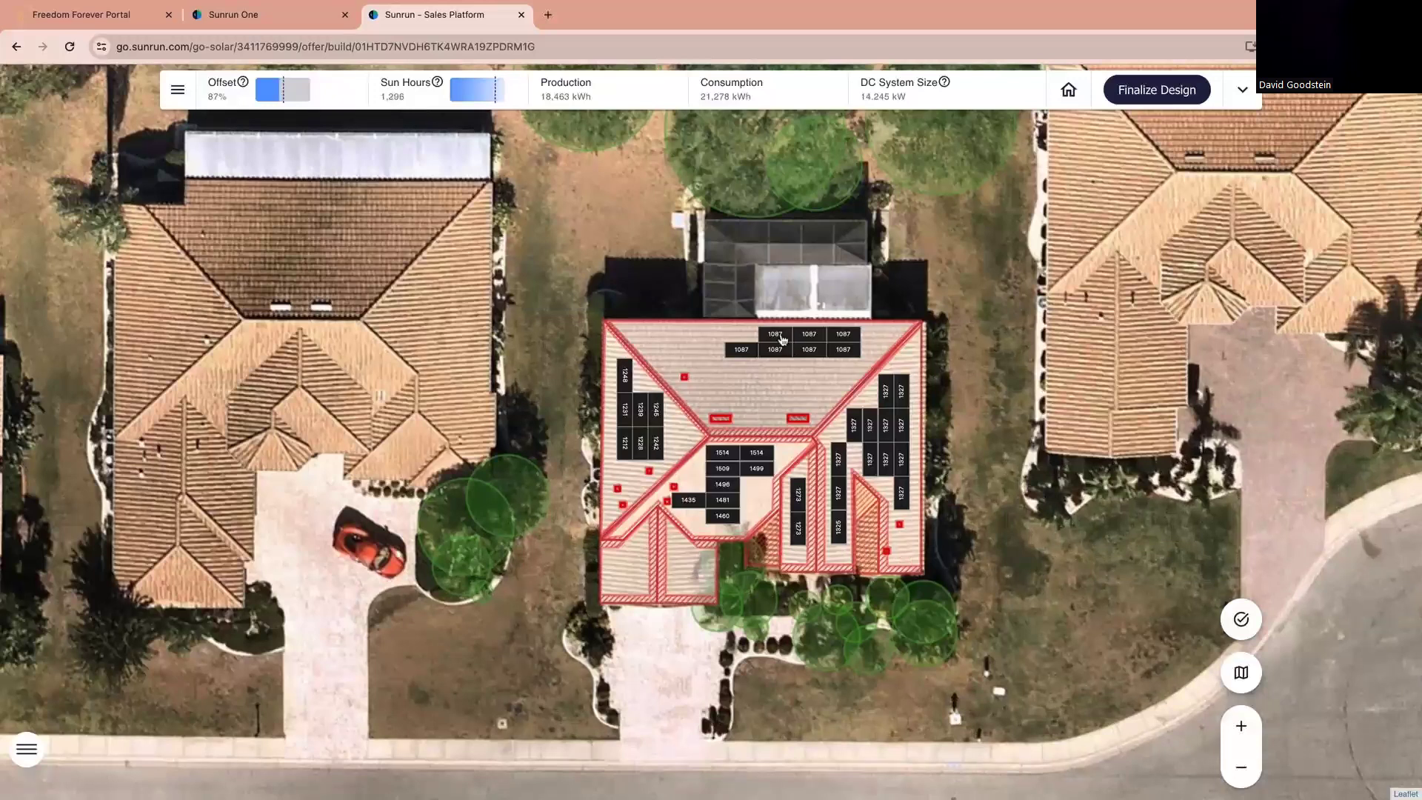
# Step: Select all seven landscape panels on the large rear roof face and delete them
pyautogui.click(779, 335)
pyautogui.click(808, 335)
pyautogui.click(837, 335)
pyautogui.click(745, 351)
pyautogui.click(776, 351)
pyautogui.click(809, 350)
pyautogui.click(843, 350)
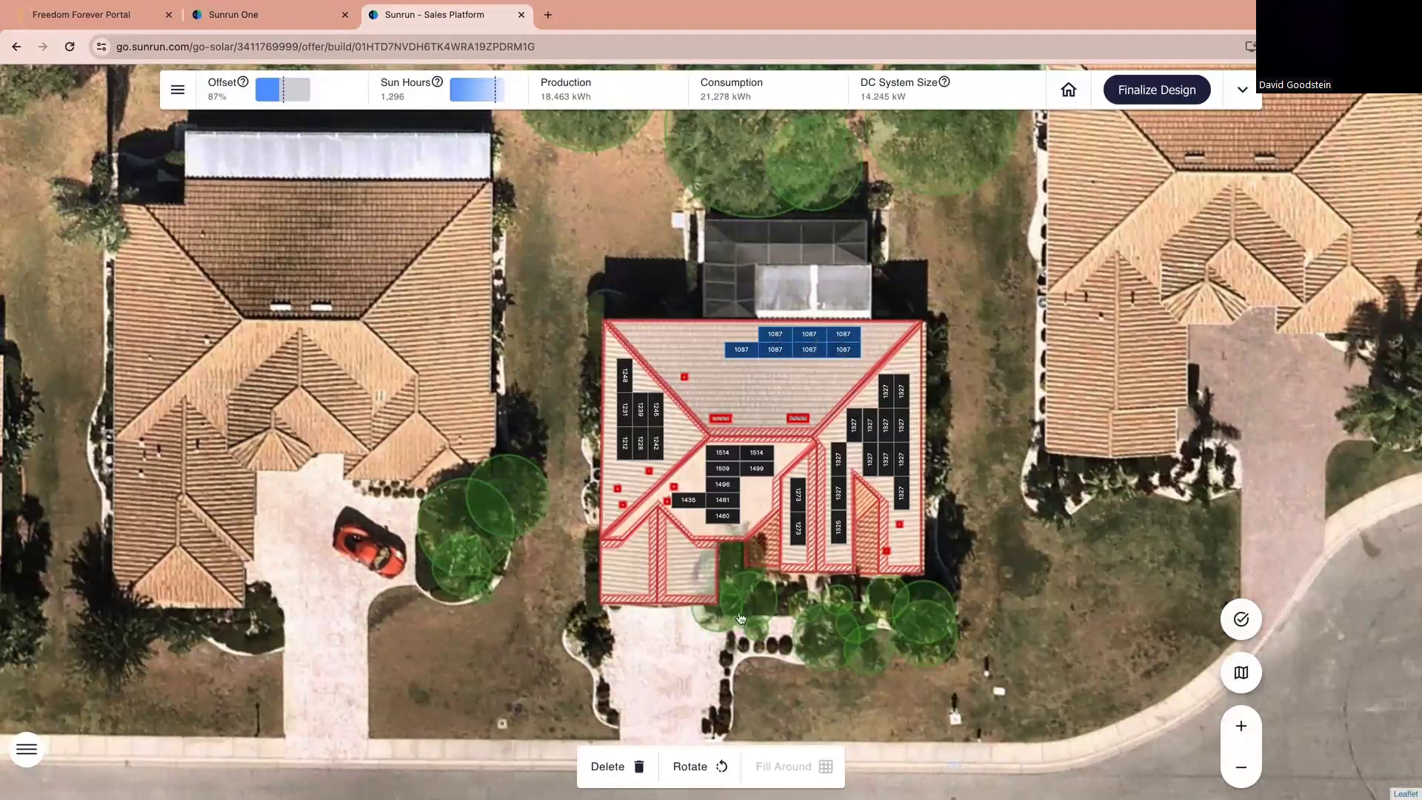
pyautogui.click(640, 766)
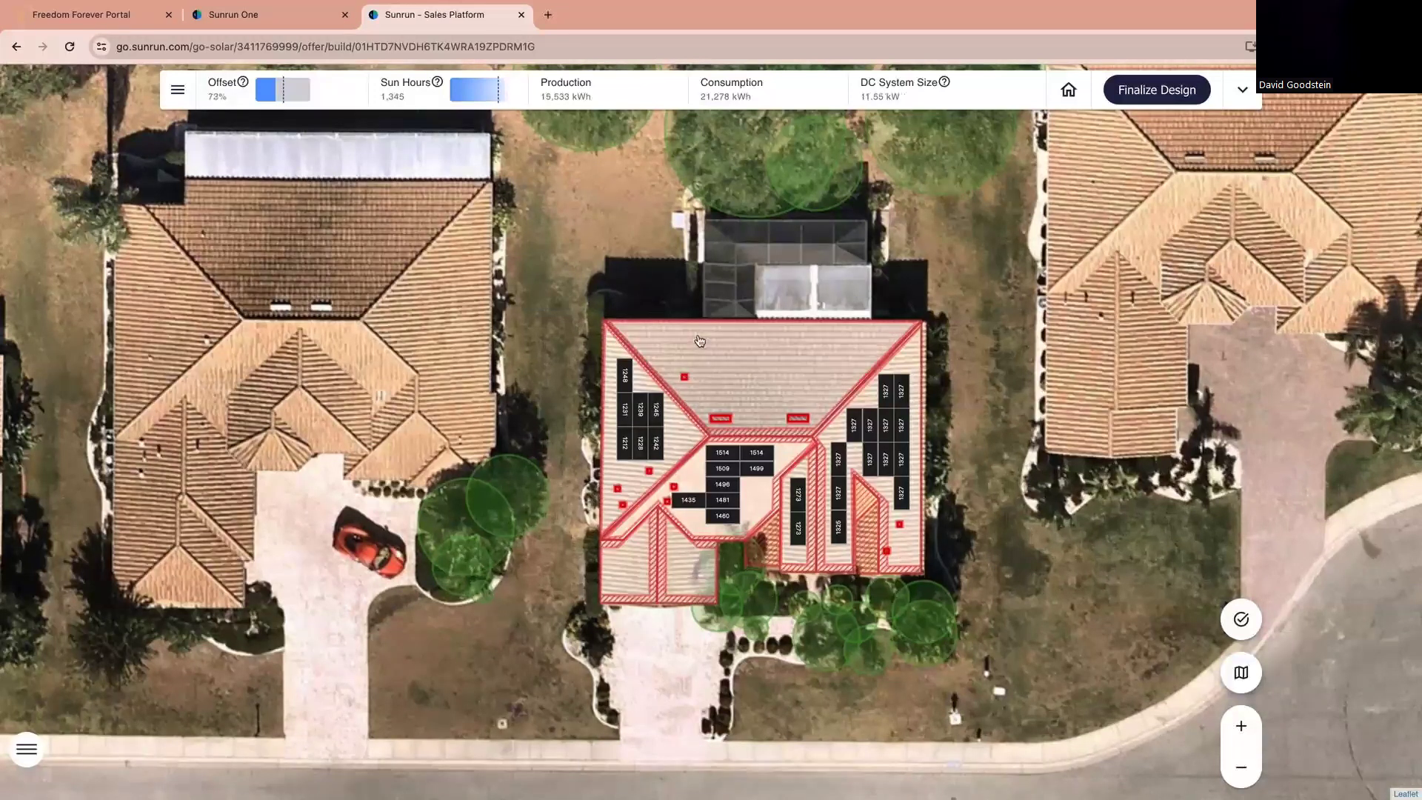
# Step: Place two panels side by side near the rear roof face's upper left end, rotated to portrait and clear of the setbacks
pyautogui.click(699, 340)
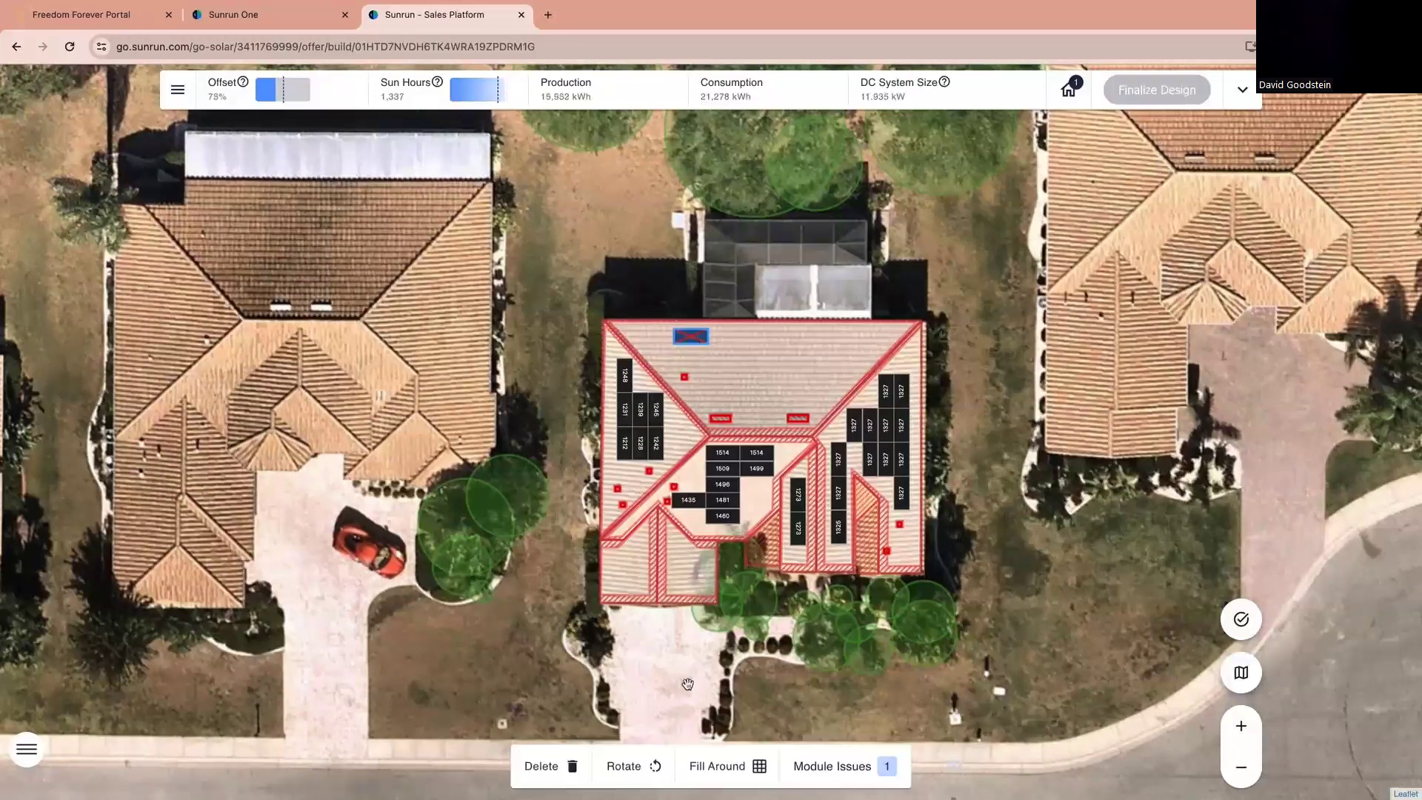
pyautogui.click(652, 771)
pyautogui.moveTo(694, 342); pyautogui.dragTo(695, 347)
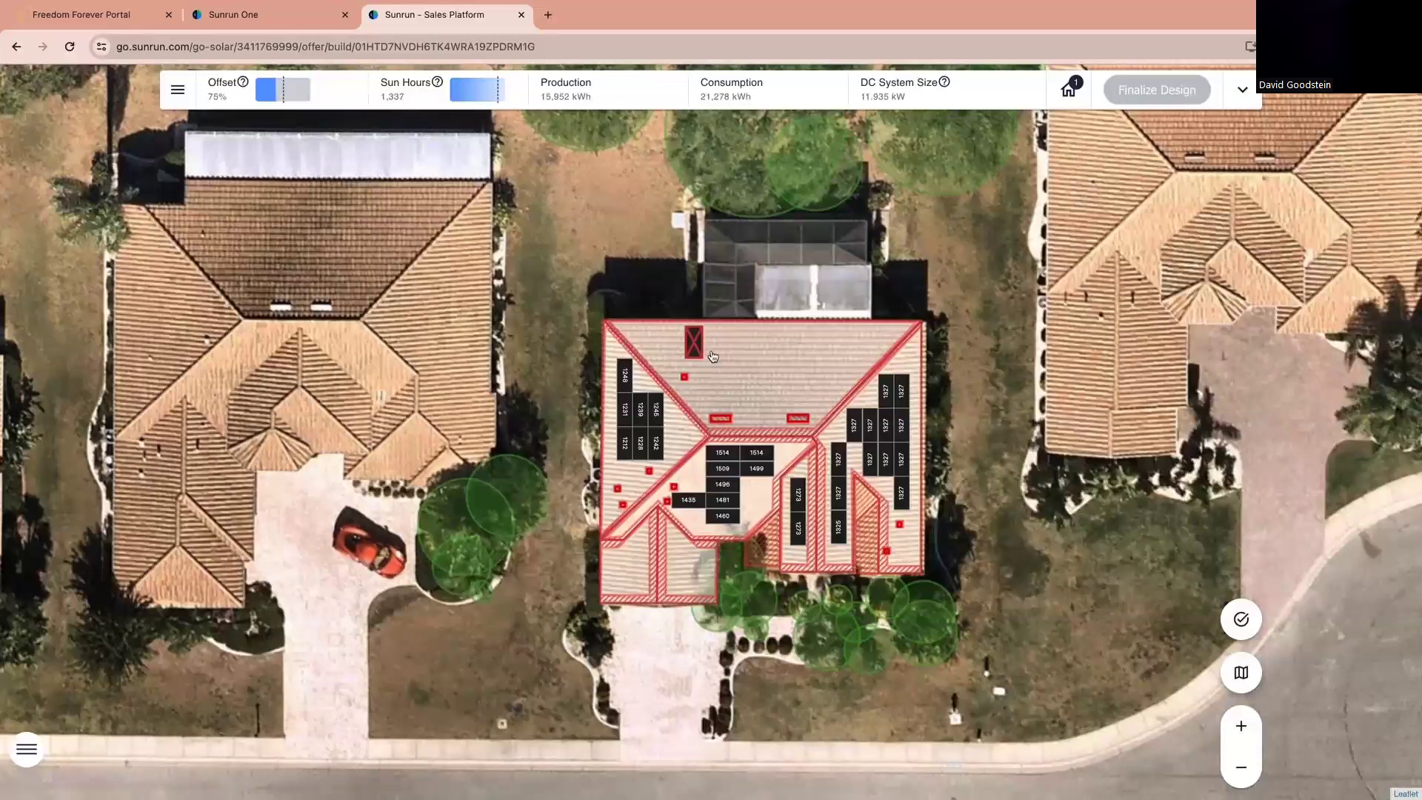
pyautogui.moveTo(710, 345); pyautogui.dragTo(727, 348)
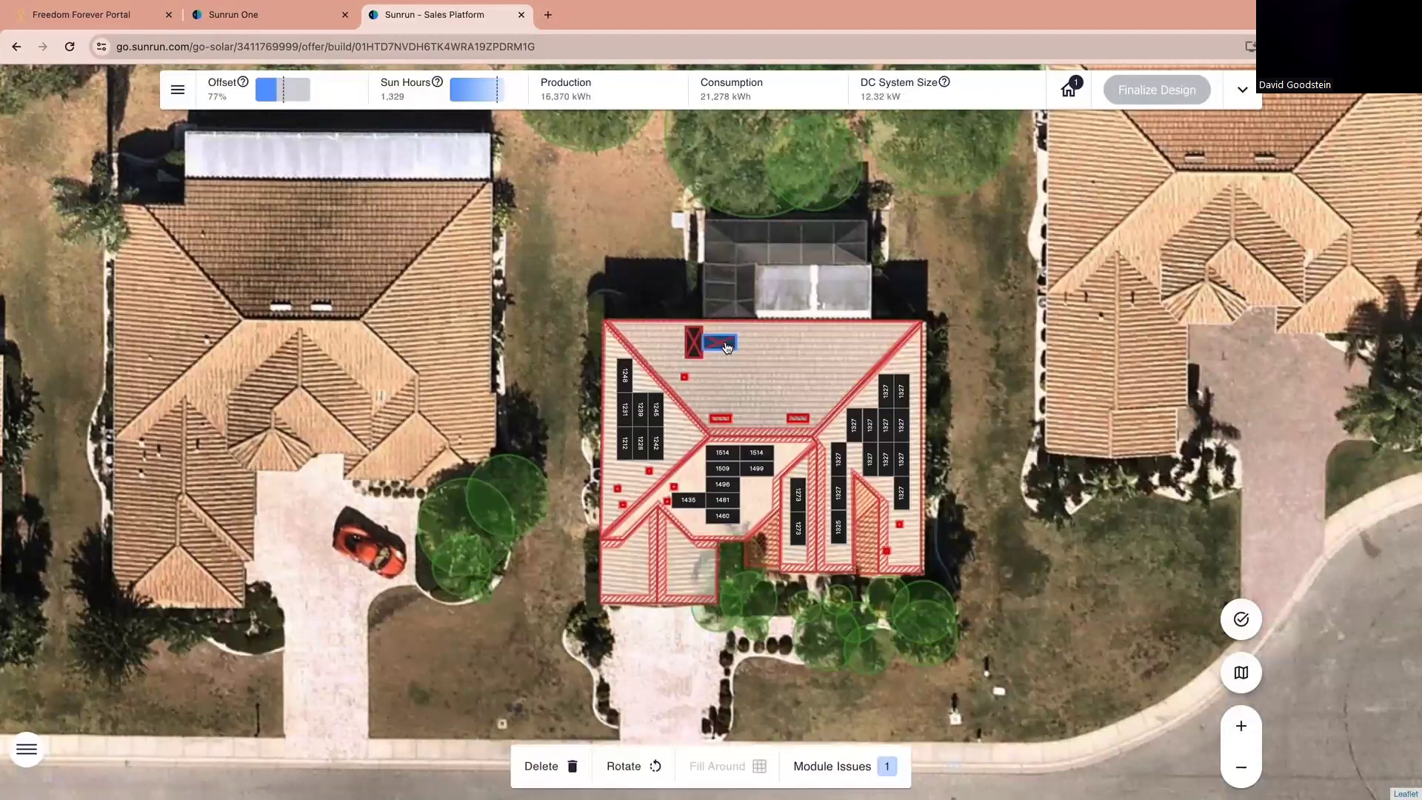
pyautogui.click(615, 765)
pyautogui.click(724, 349)
pyautogui.moveTo(724, 348); pyautogui.dragTo(715, 346)
pyautogui.click(749, 376)
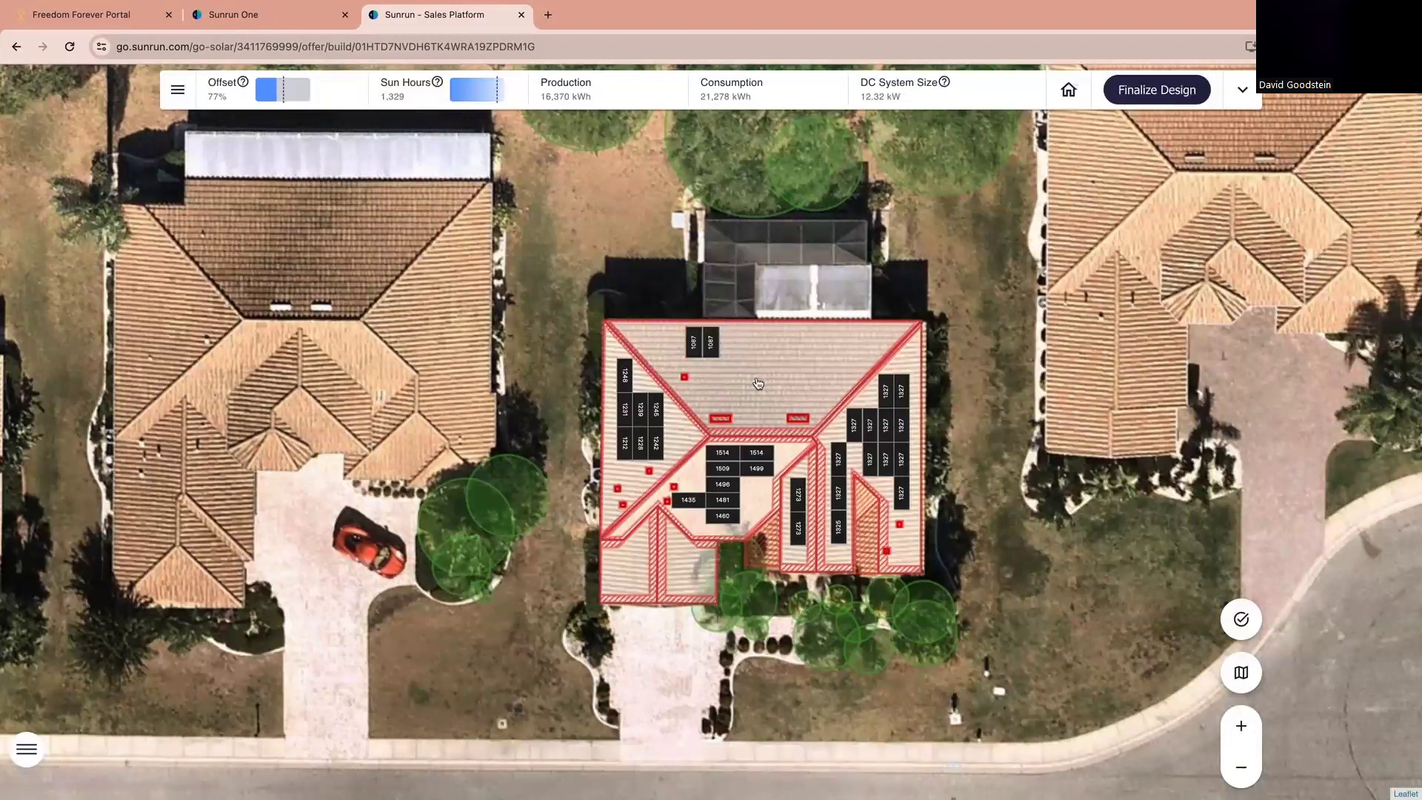
# Step: Delete the trial landscape panel beside the portrait pair and switch the default module orientation to portrait
pyautogui.click(727, 348)
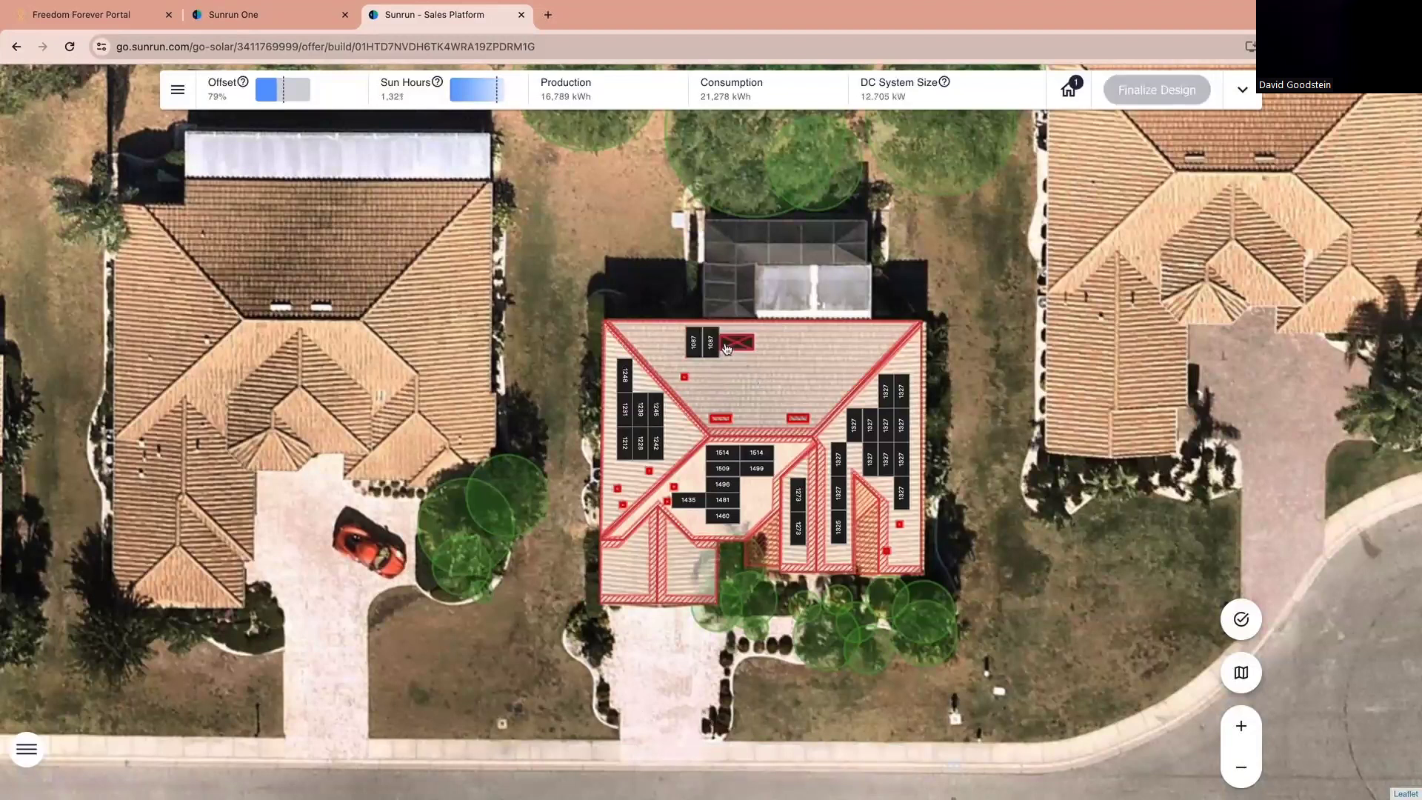
pyautogui.press('Delete')
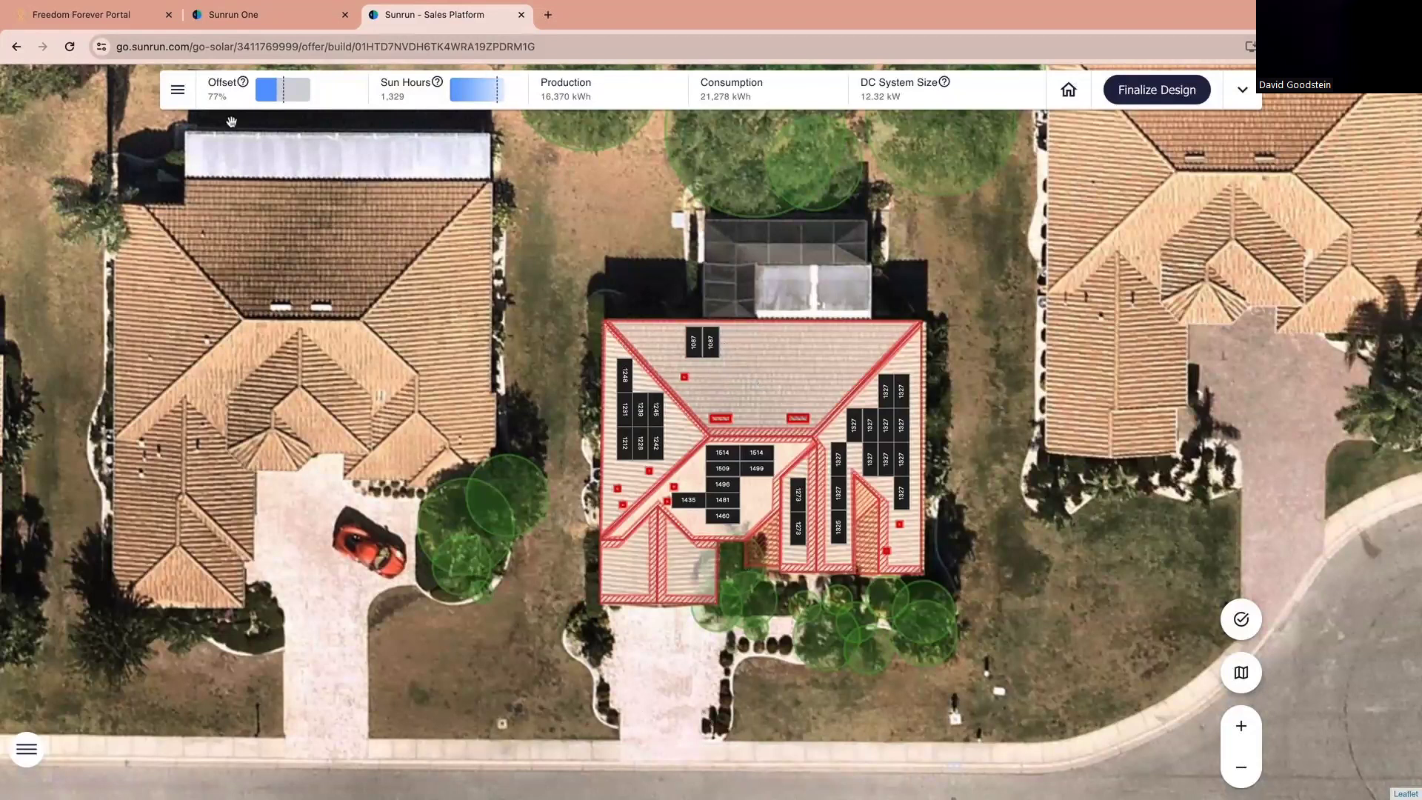
pyautogui.click(177, 91)
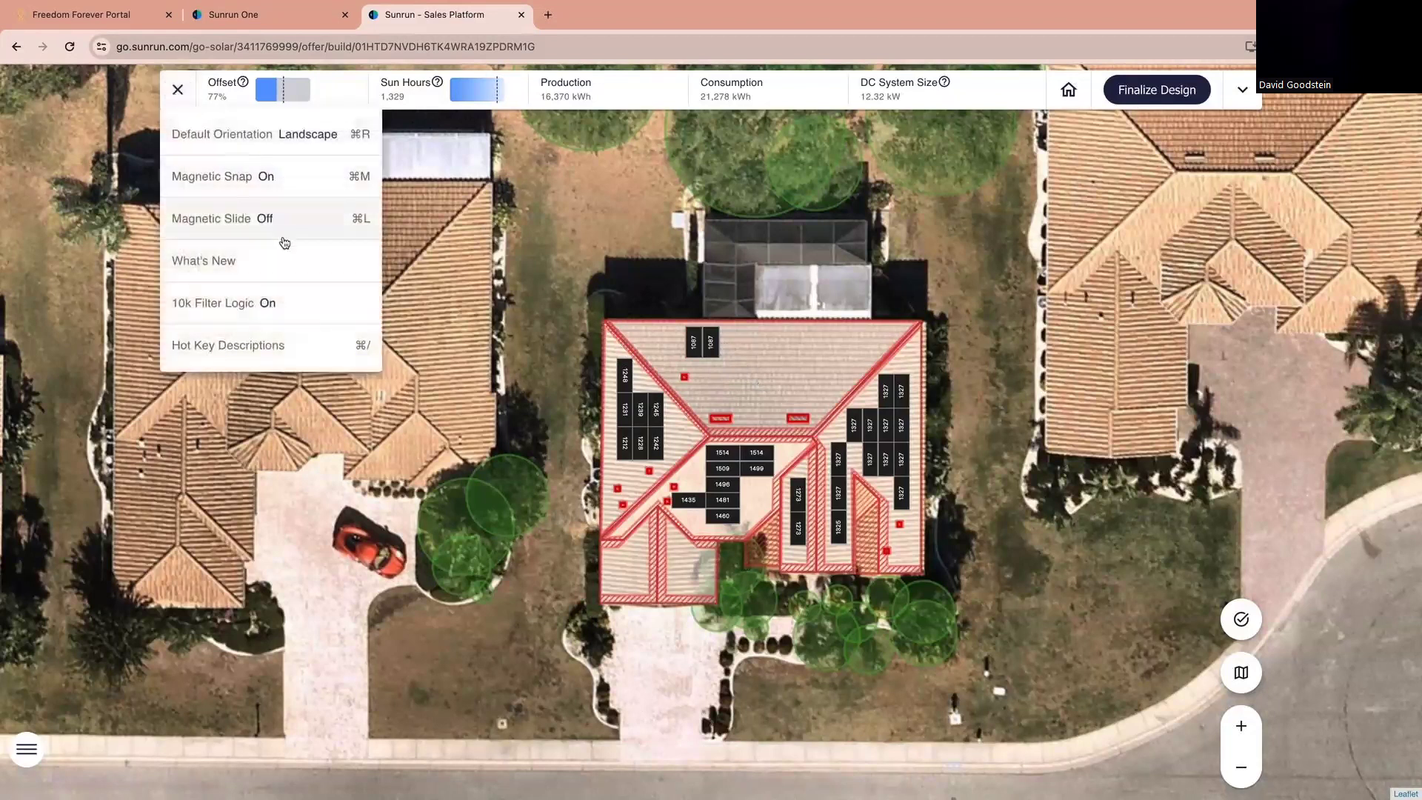
pyautogui.click(280, 137)
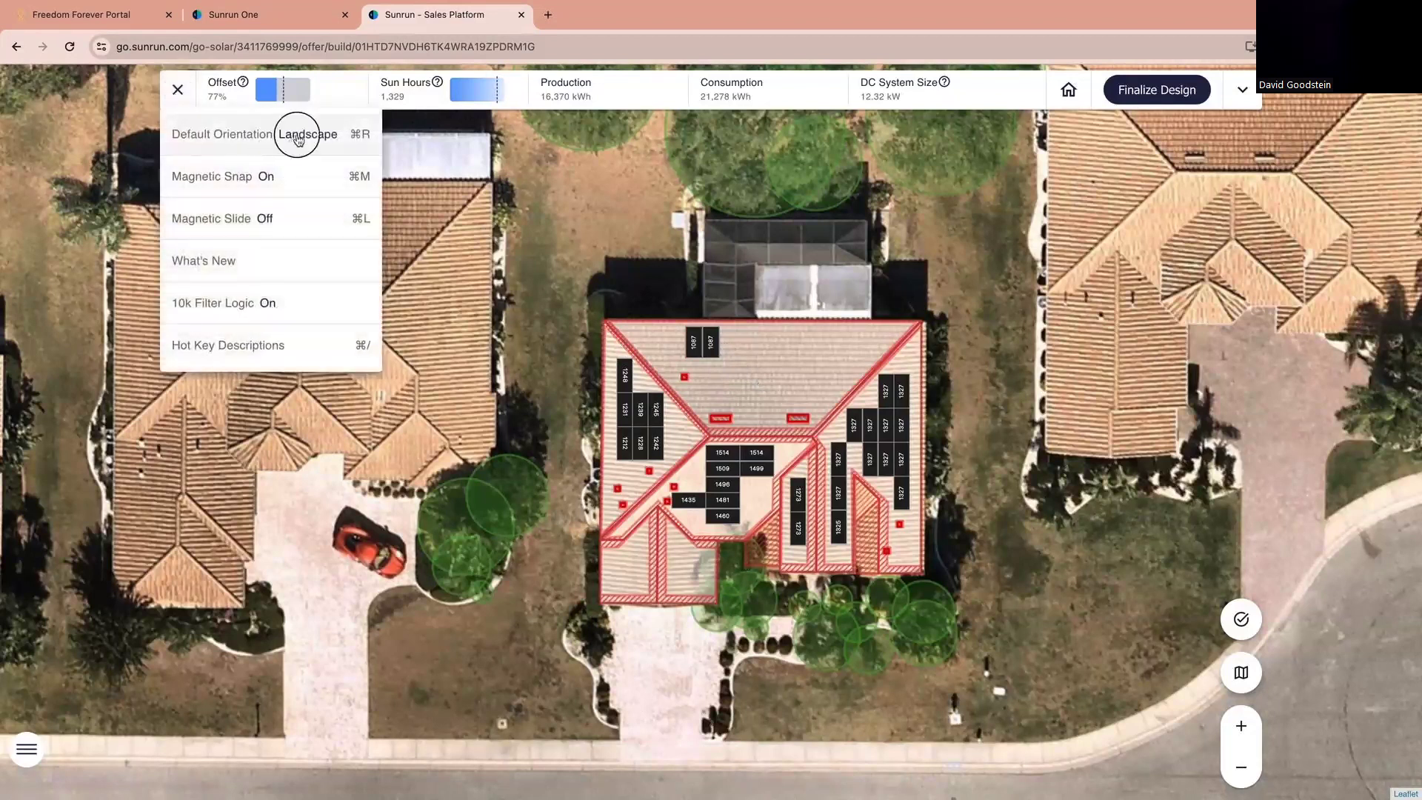
pyautogui.click(733, 350)
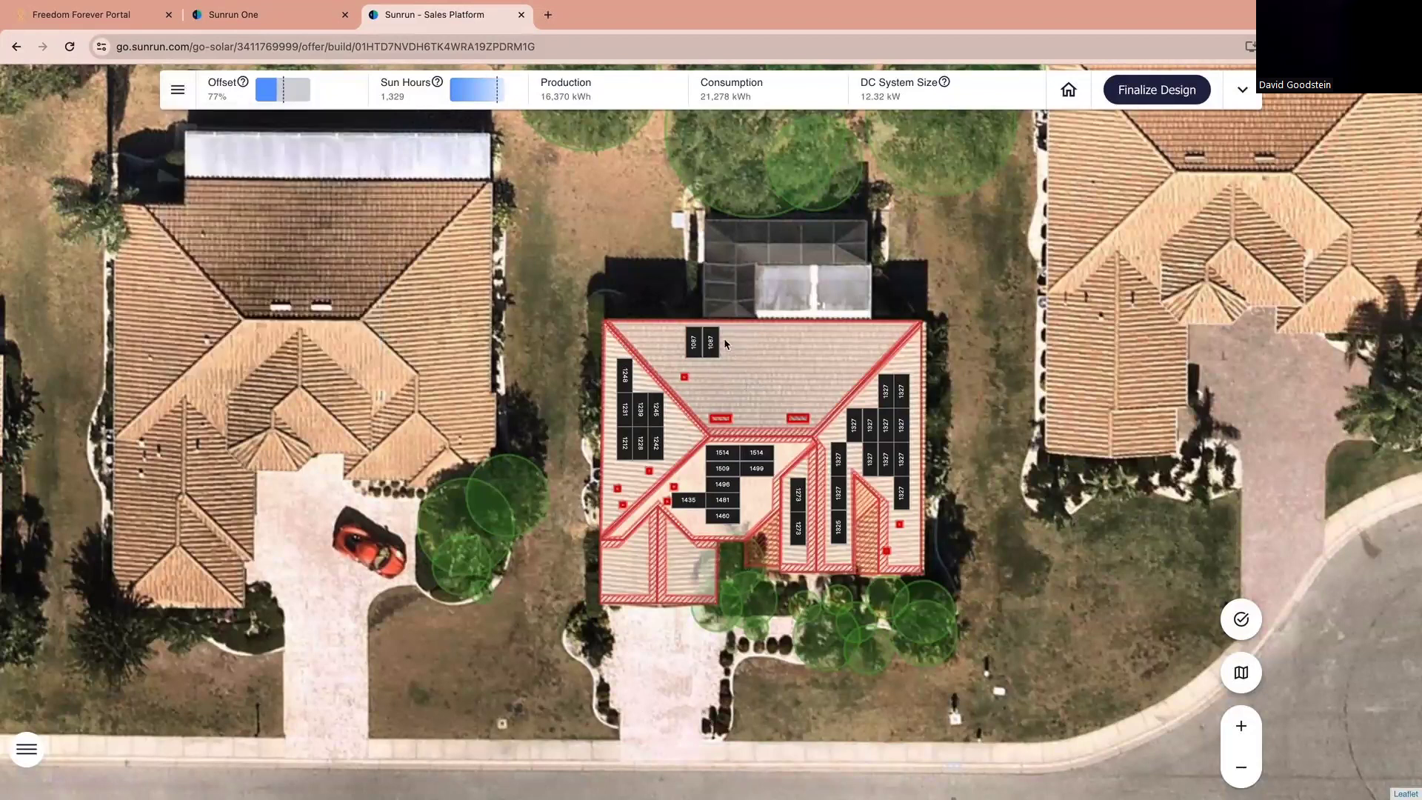
# Step: Extend the portrait row along the rear roof face with nine more adjoining panels
pyautogui.click(738, 345)
pyautogui.click(753, 346)
pyautogui.click(771, 346)
pyautogui.click(784, 346)
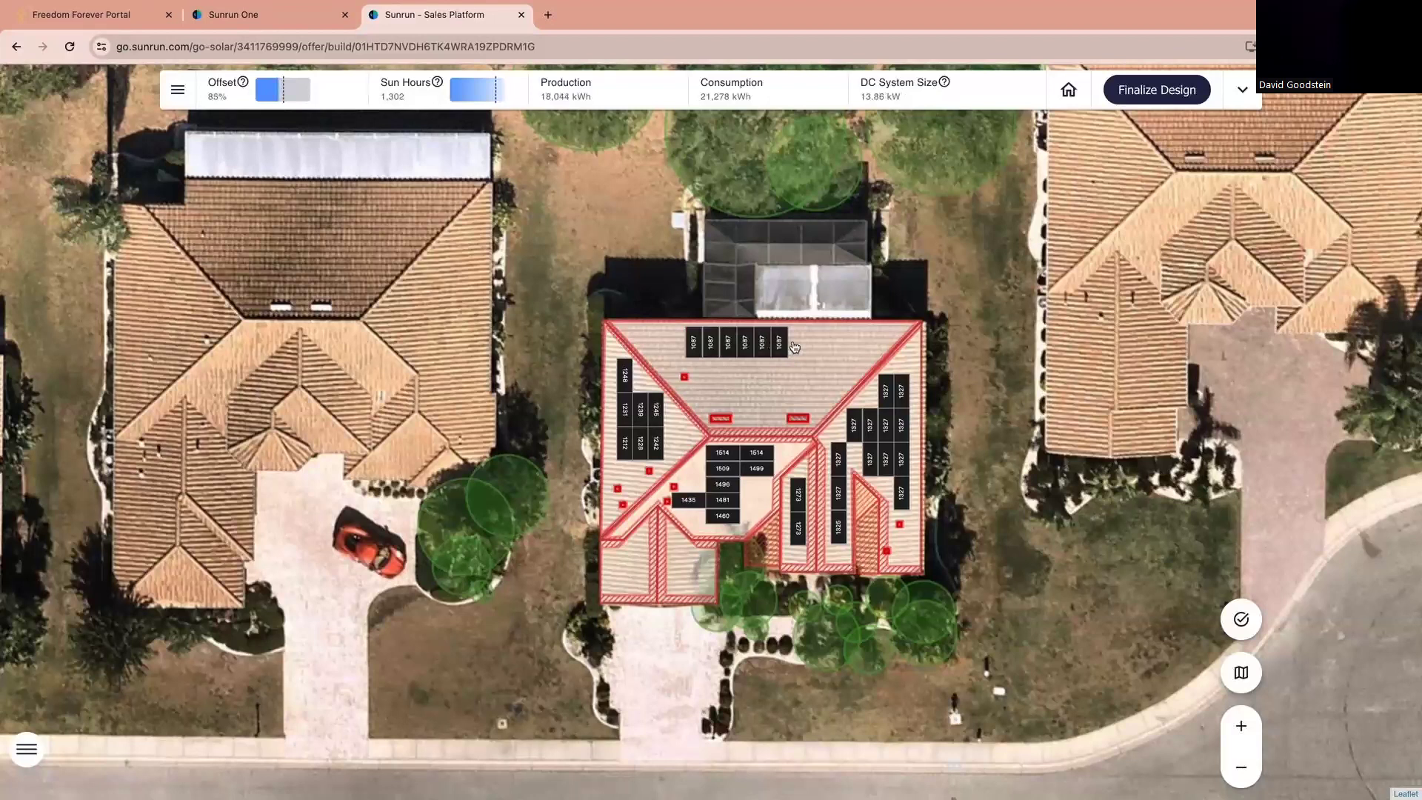
pyautogui.click(800, 346)
pyautogui.click(814, 346)
pyautogui.click(832, 346)
pyautogui.click(849, 346)
pyautogui.click(867, 346)
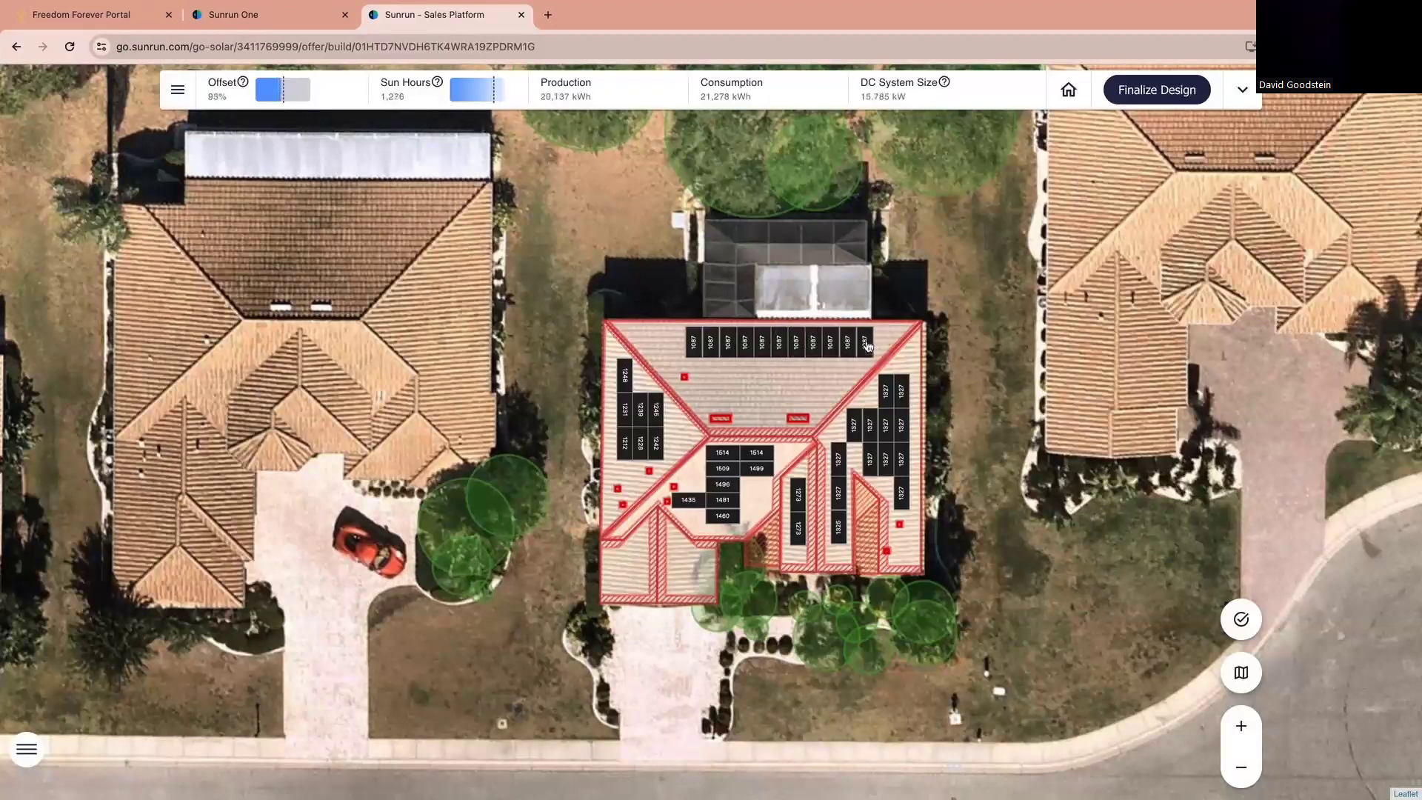
# Step: Start a second portrait row below the first on the rear roof face with three adjoining panels
pyautogui.click(713, 373)
pyautogui.click(728, 374)
pyautogui.click(745, 374)
pyautogui.click(746, 374)
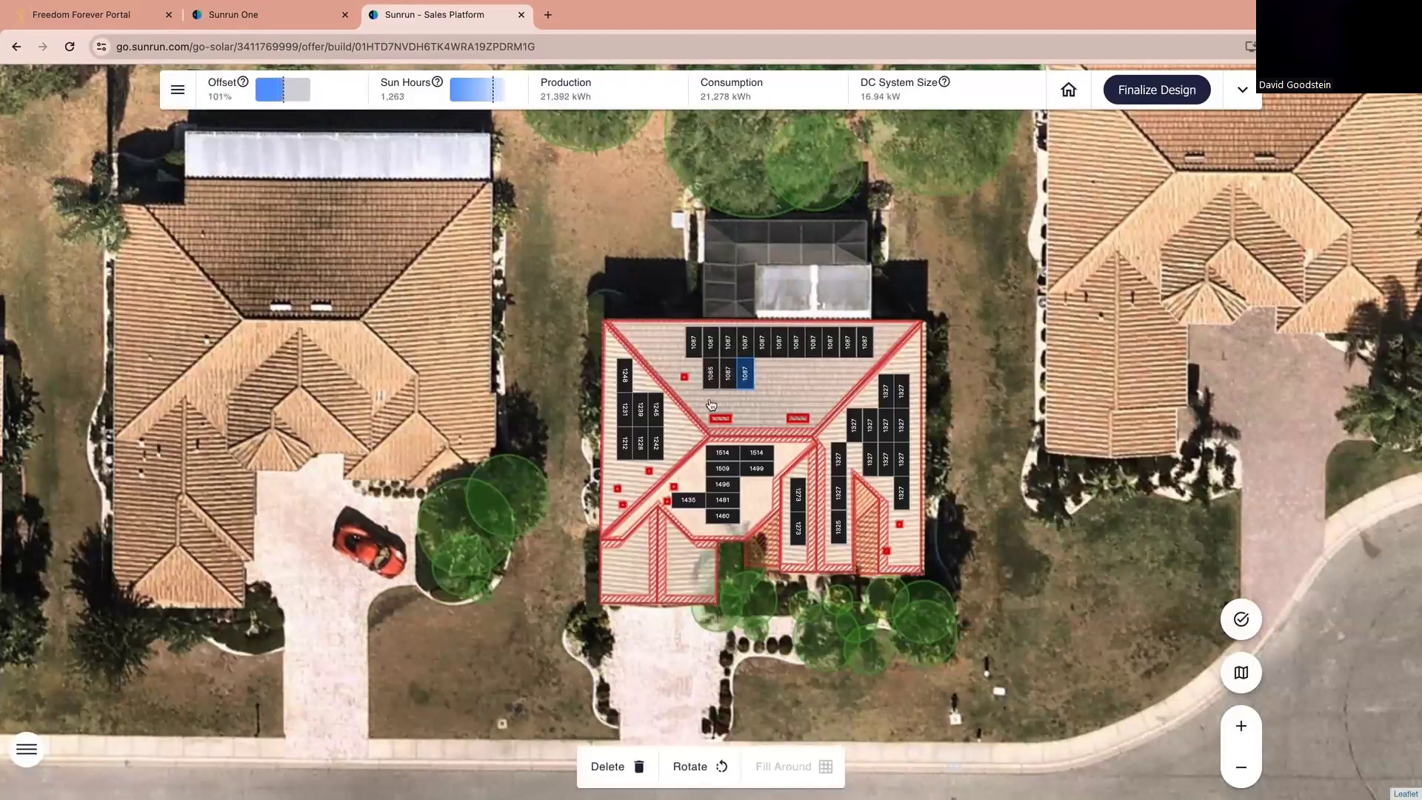
# Step: Add a panel below the rear face's second portrait row, check its module issues, and move it to that row's open end
pyautogui.click(711, 408)
pyautogui.click(711, 406)
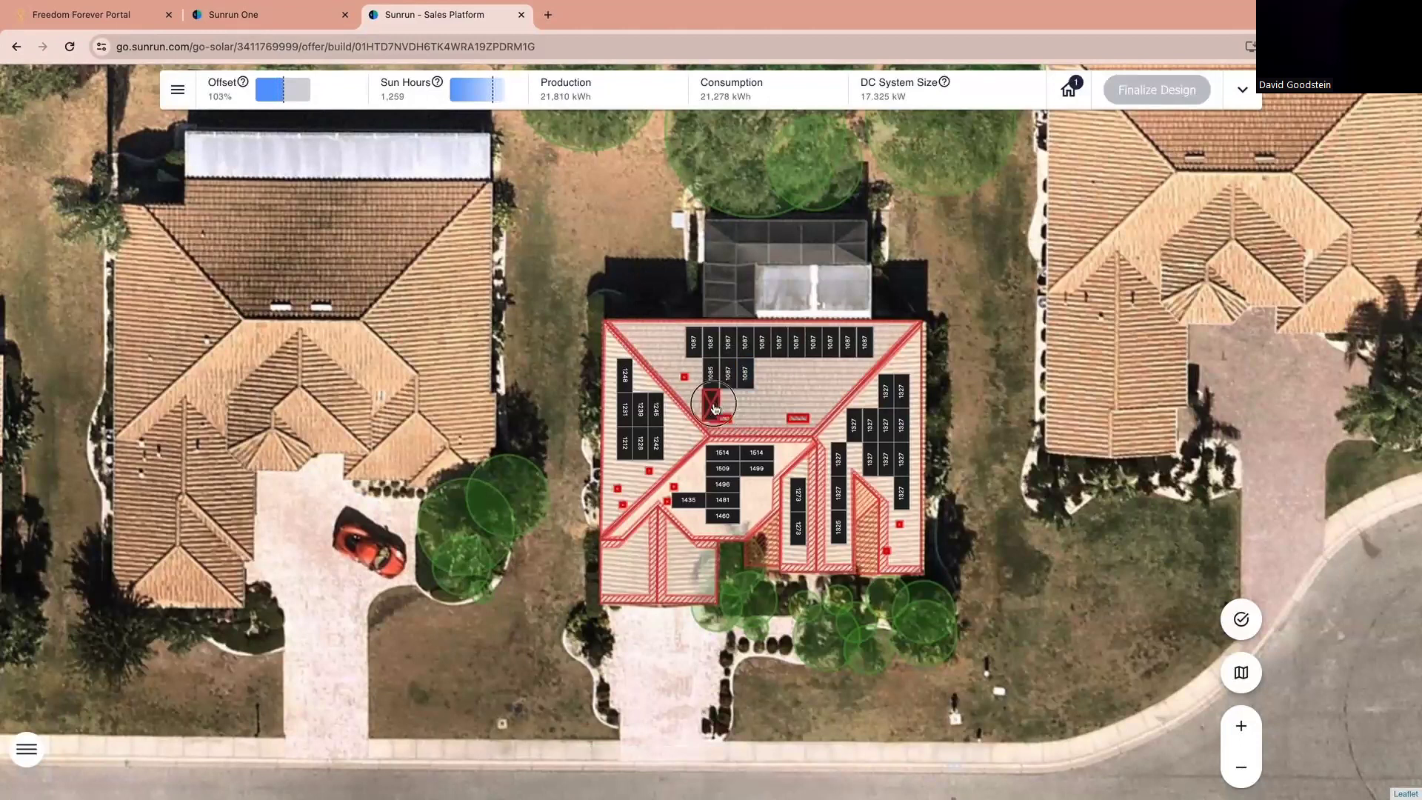
pyautogui.click(712, 406)
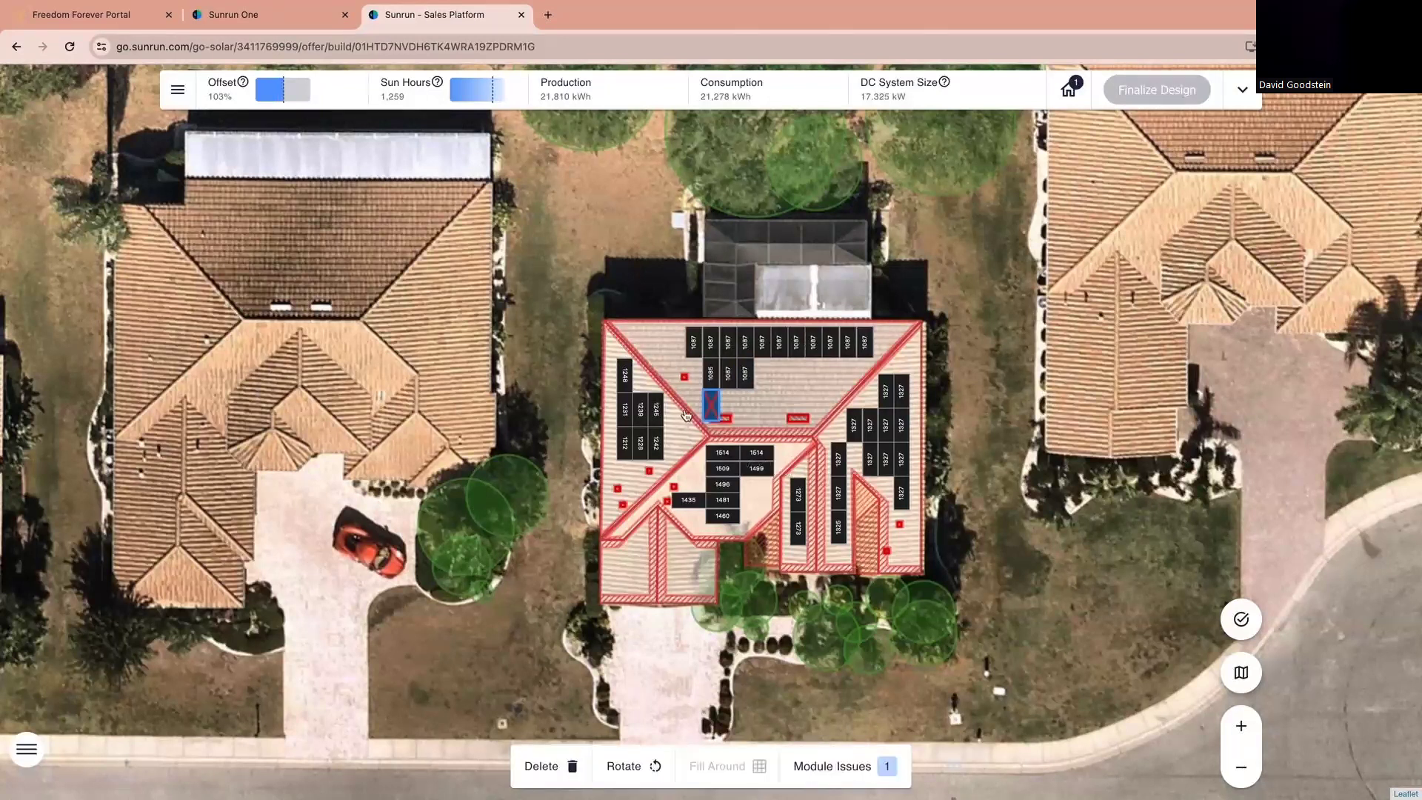
pyautogui.click(856, 771)
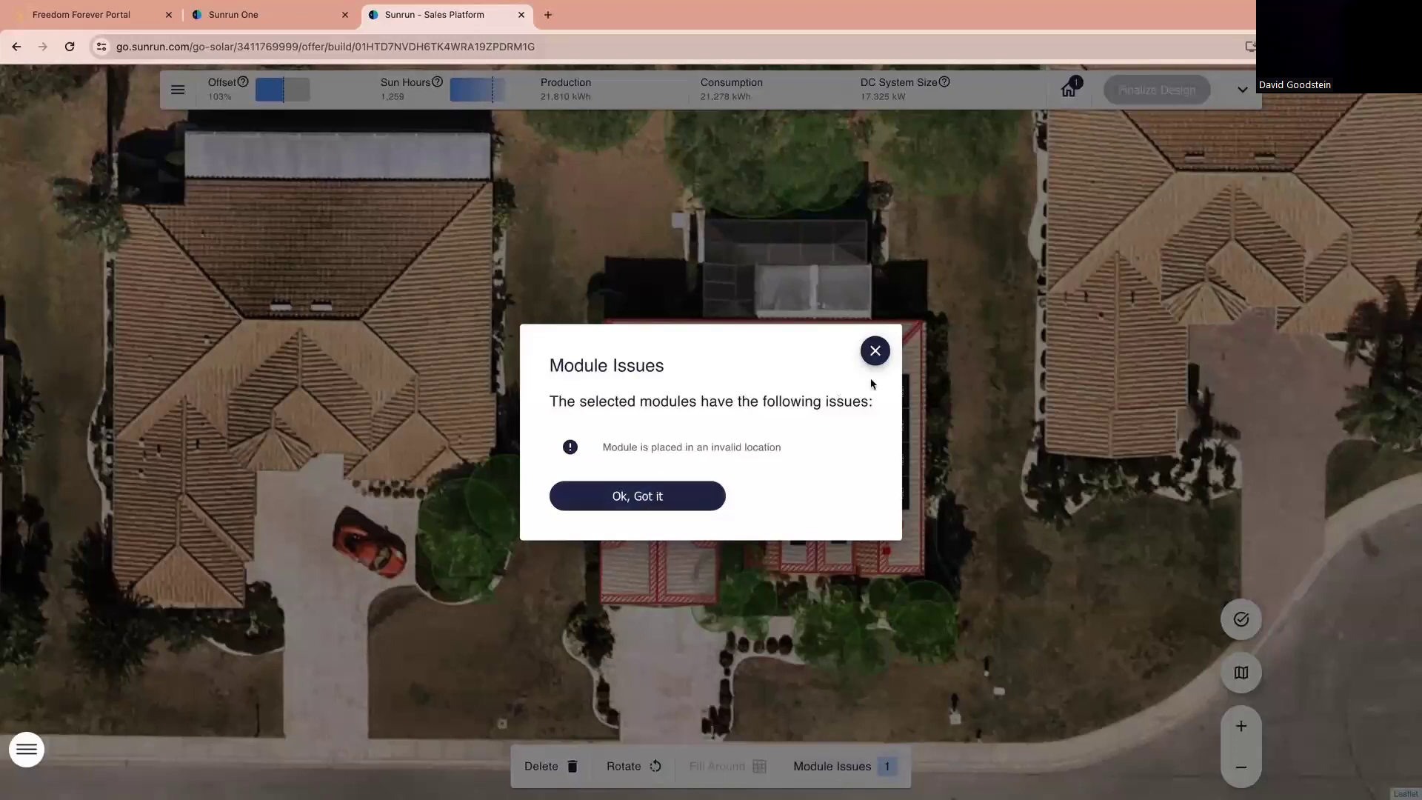
pyautogui.click(875, 351)
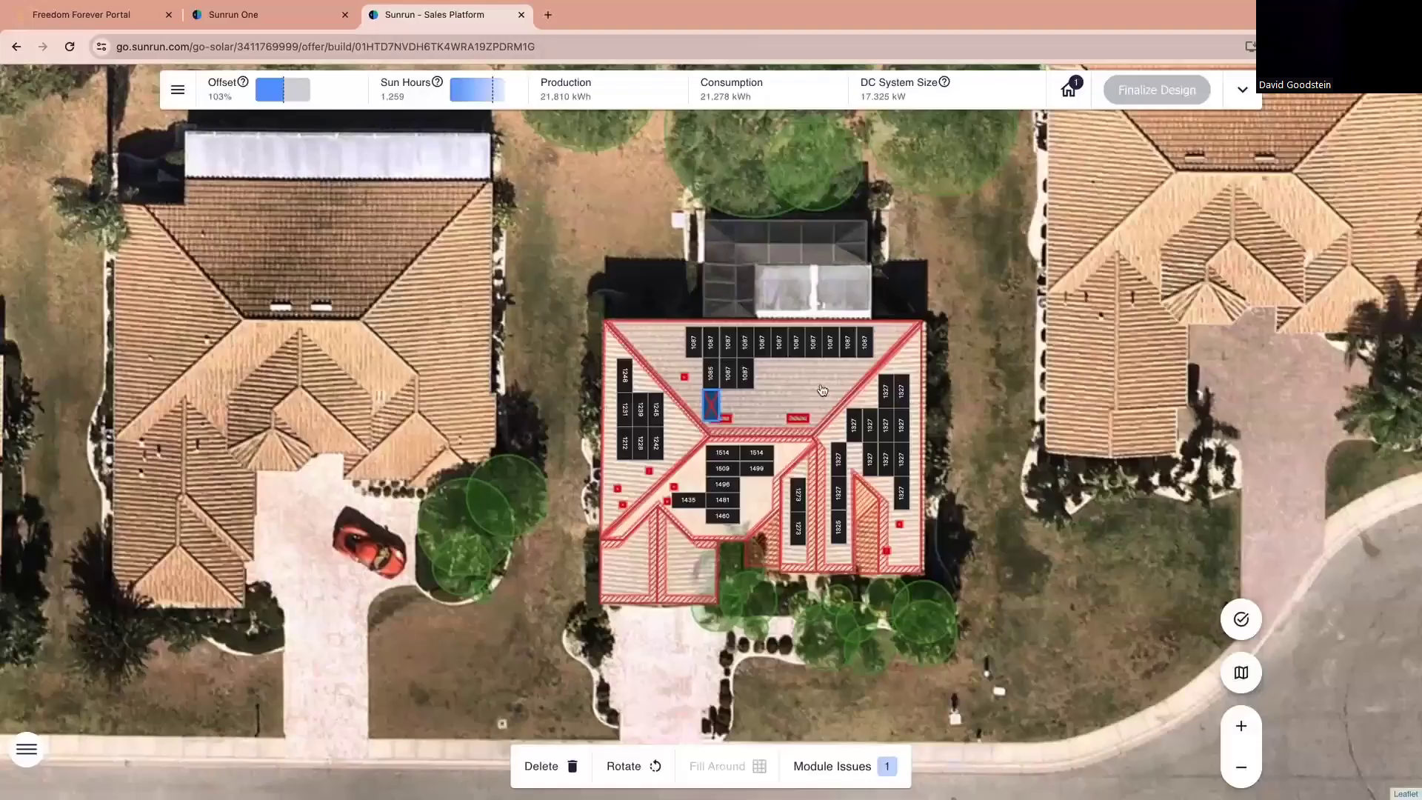
pyautogui.moveTo(711, 406); pyautogui.dragTo(765, 376)
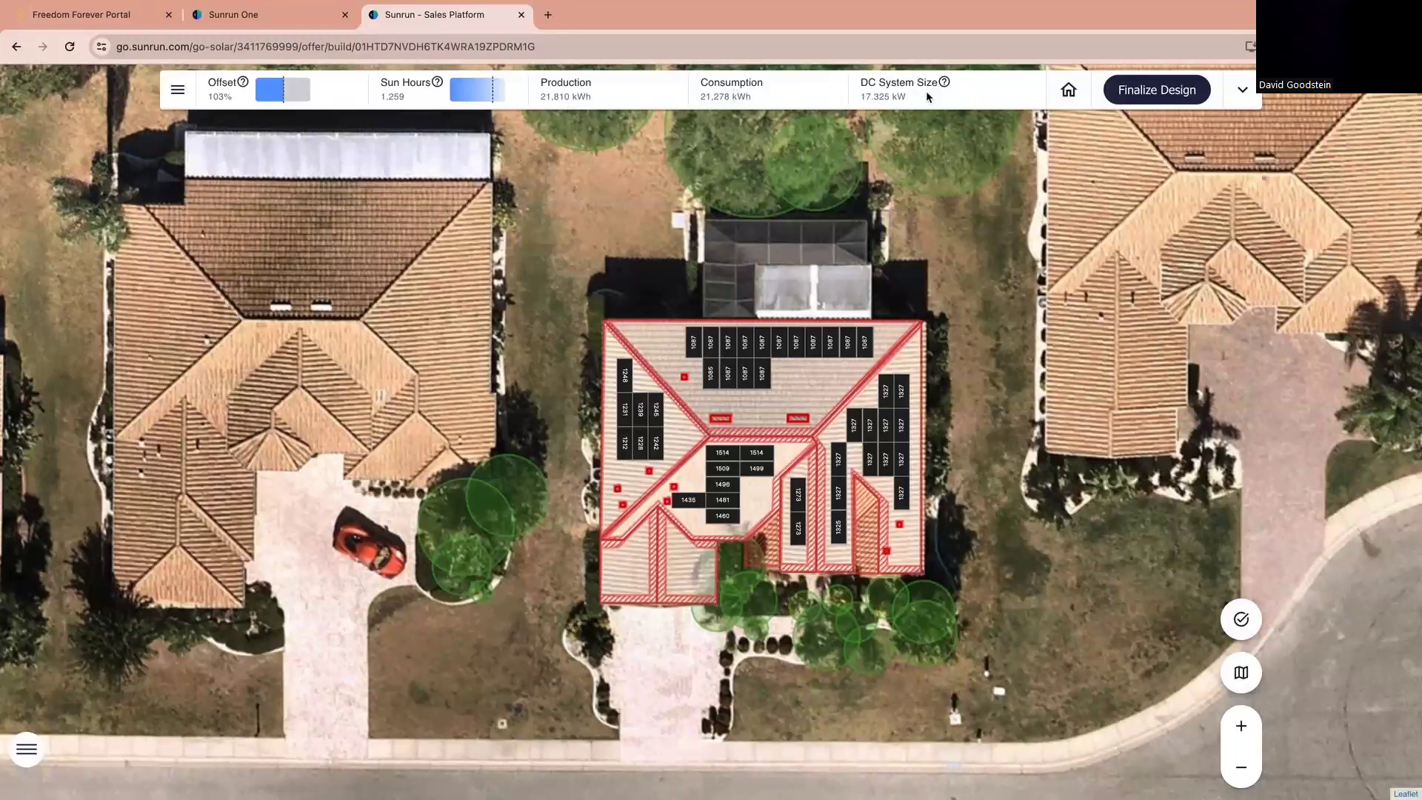
# Step: Show the roof in the Sun / Shade map view to examine sun exposure on each face, and reopen the map details
pyautogui.click(1241, 768)
pyautogui.click(1248, 678)
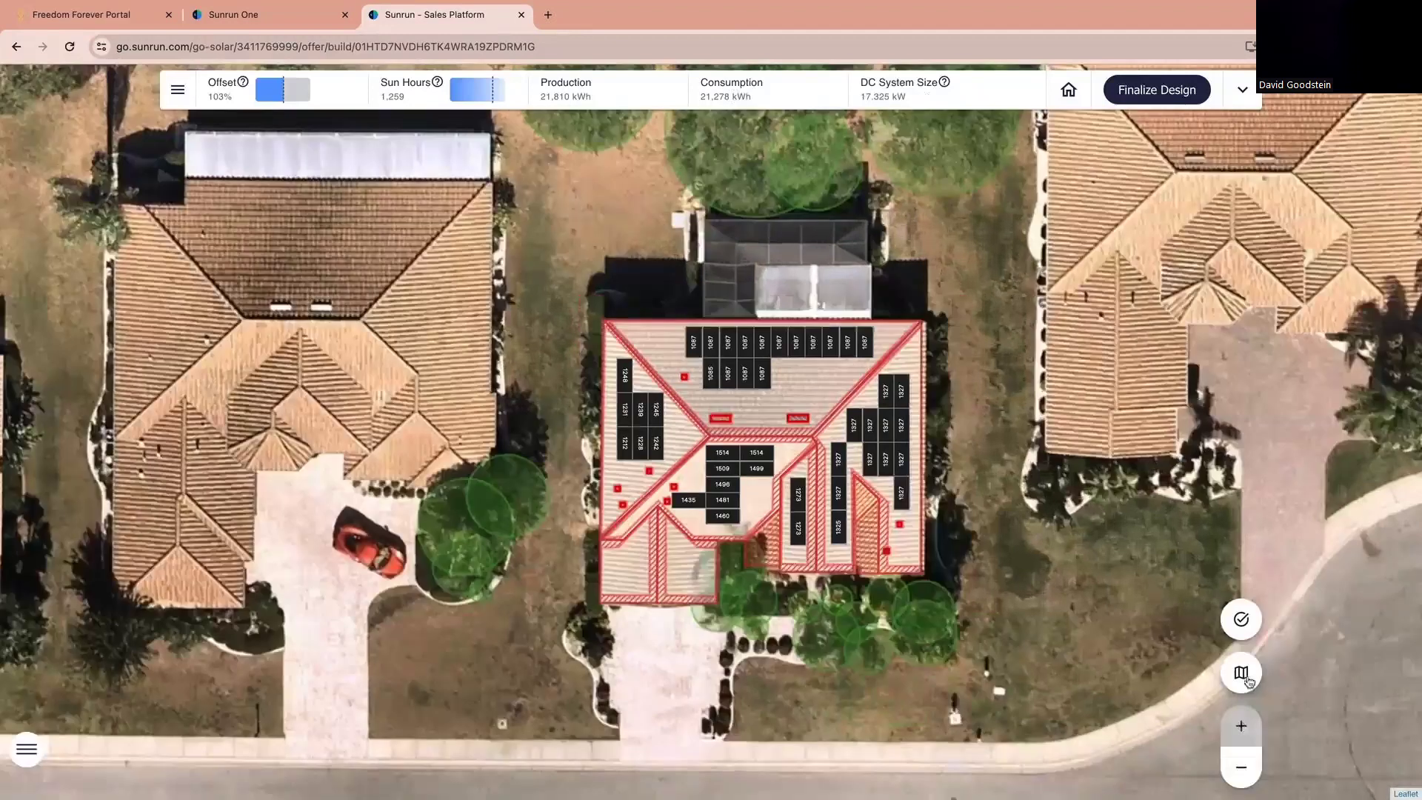
pyautogui.click(1247, 677)
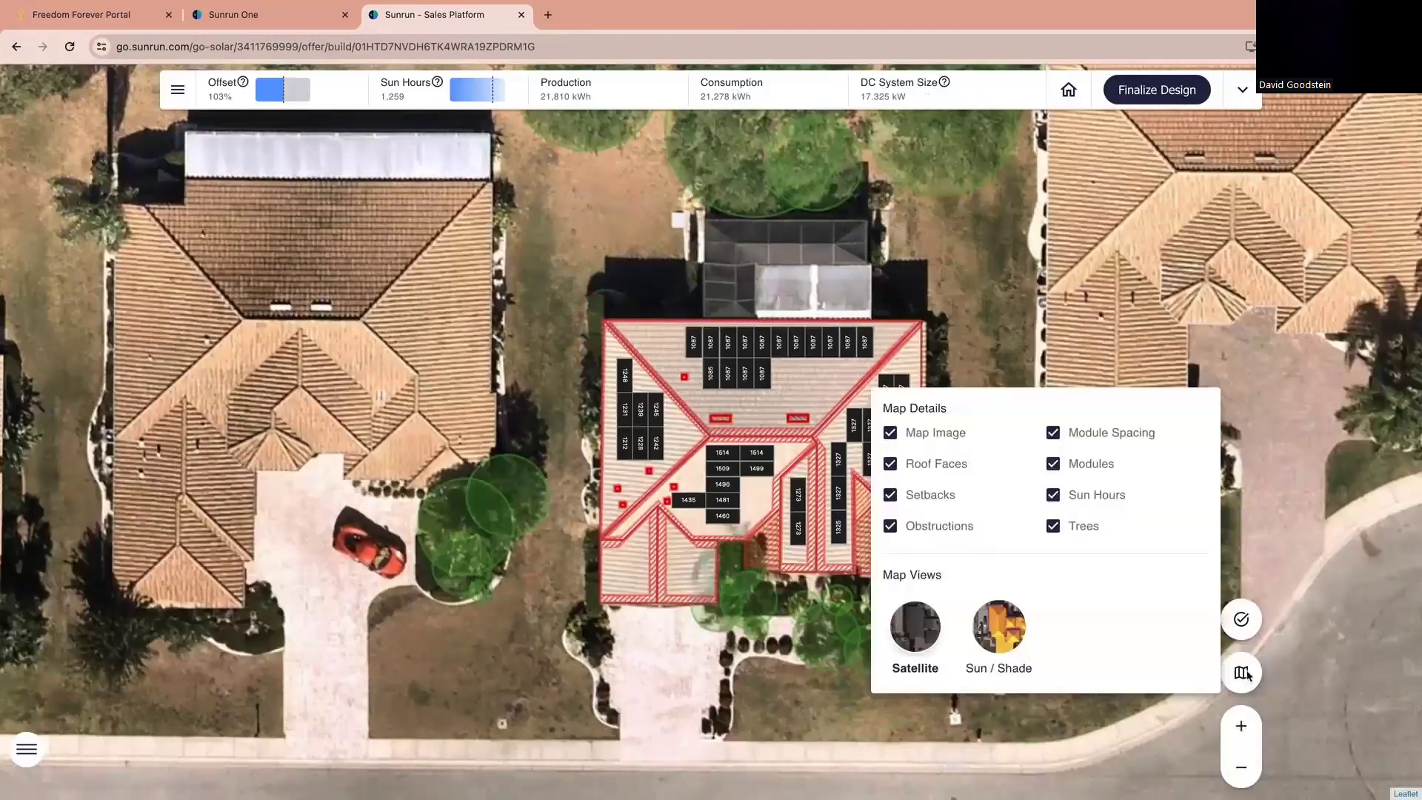
pyautogui.click(998, 626)
pyautogui.click(923, 720)
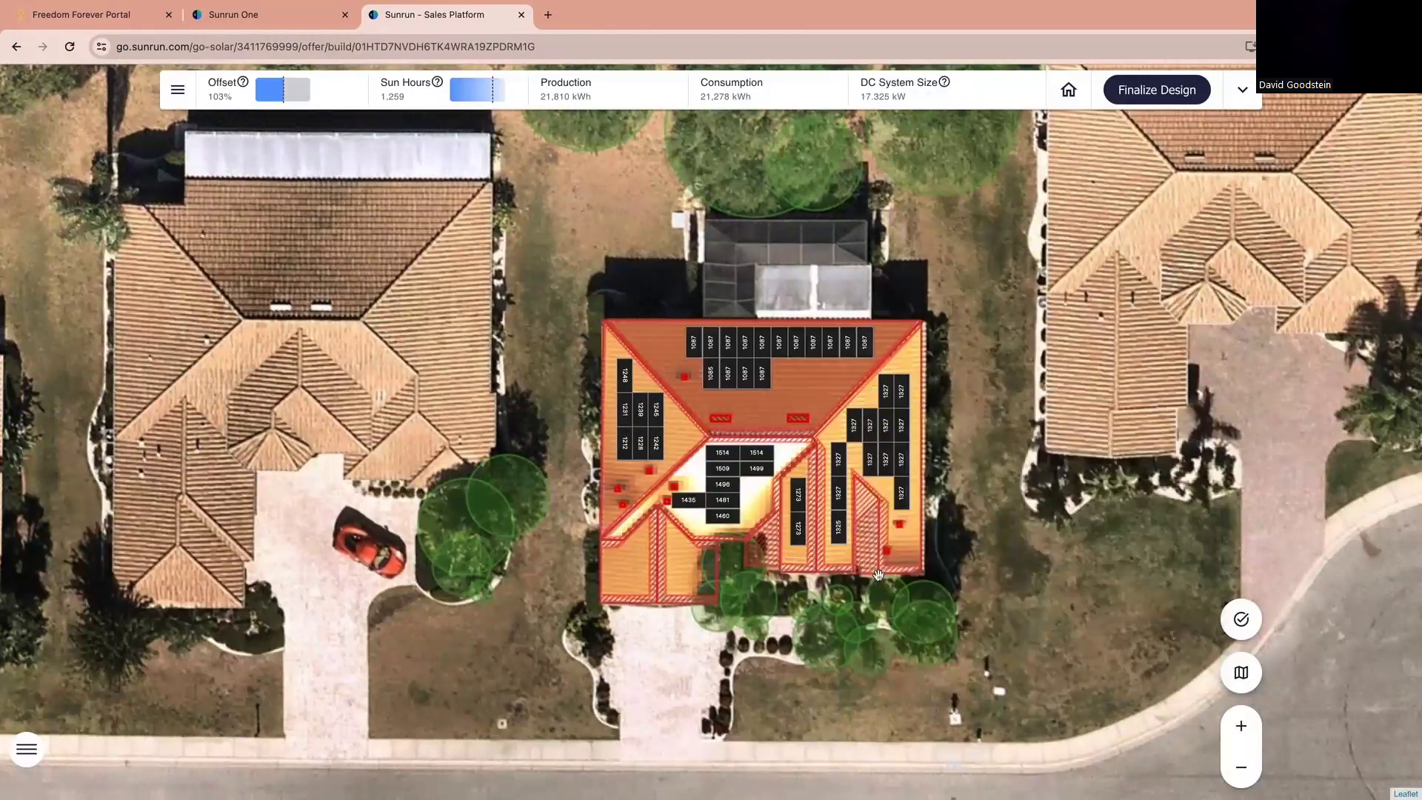
pyautogui.click(1244, 674)
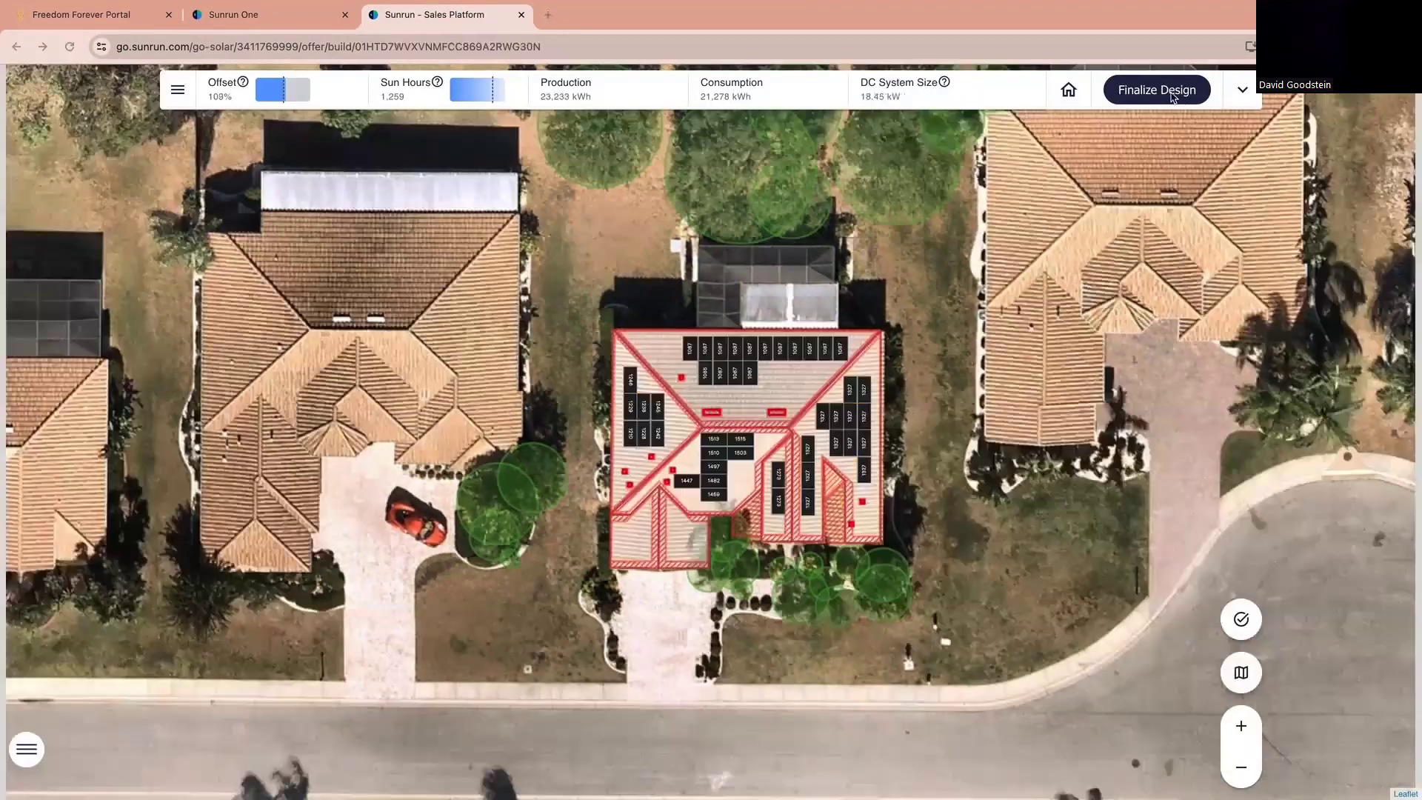
# Step: Finalize the design and price the monthly offer with a 2.99% annual escalator and the $0.110 per kWh solar rate, continuing to its review
pyautogui.click(1172, 94)
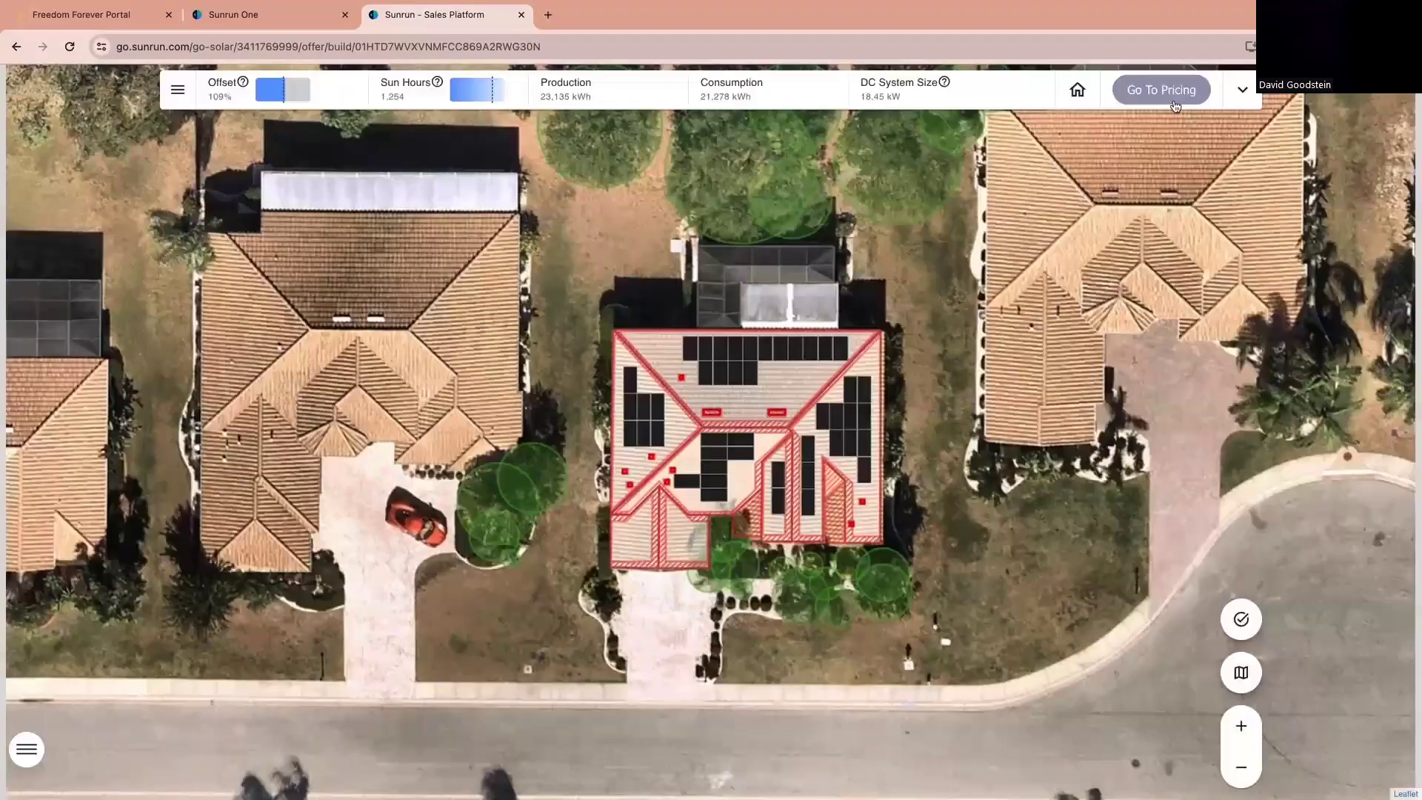
pyautogui.click(1174, 93)
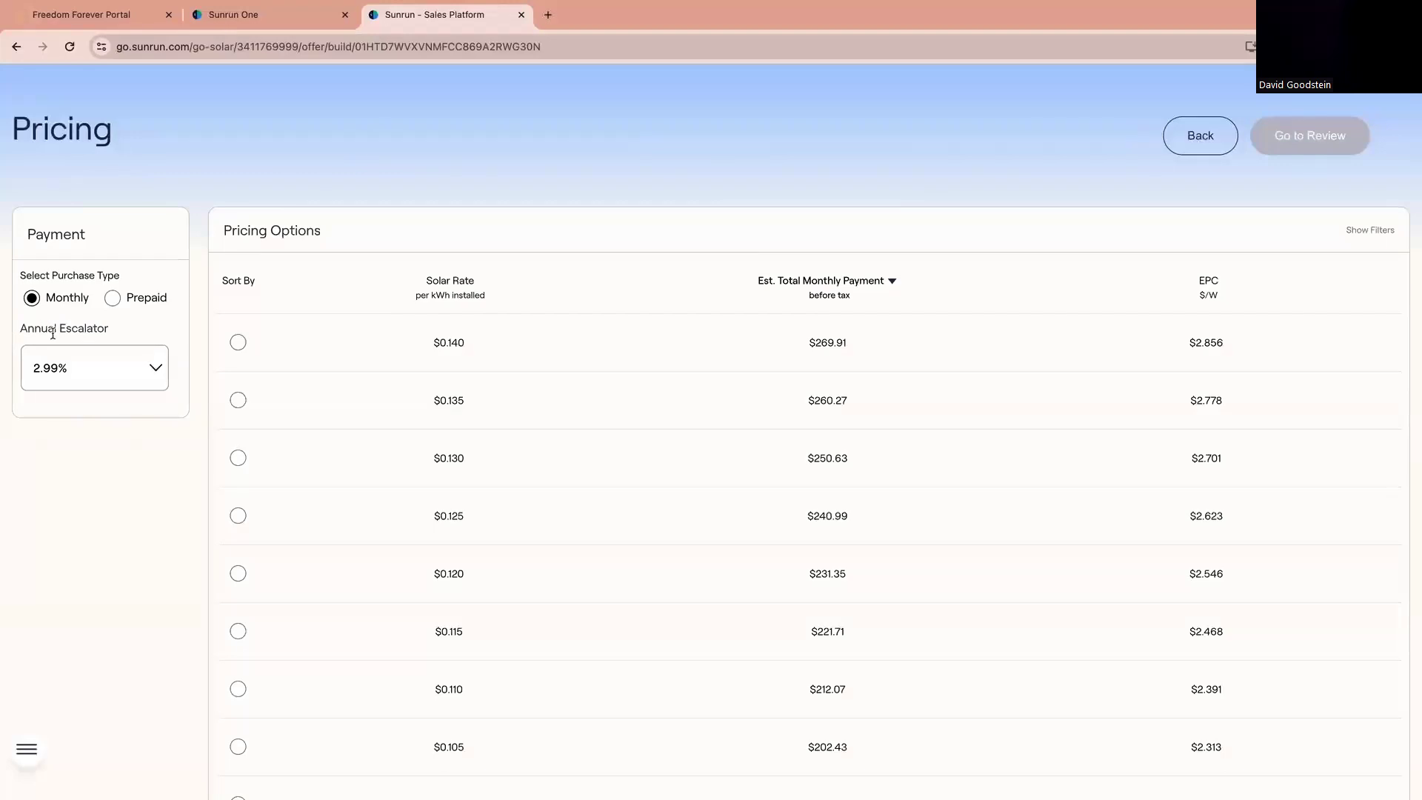
pyautogui.click(57, 374)
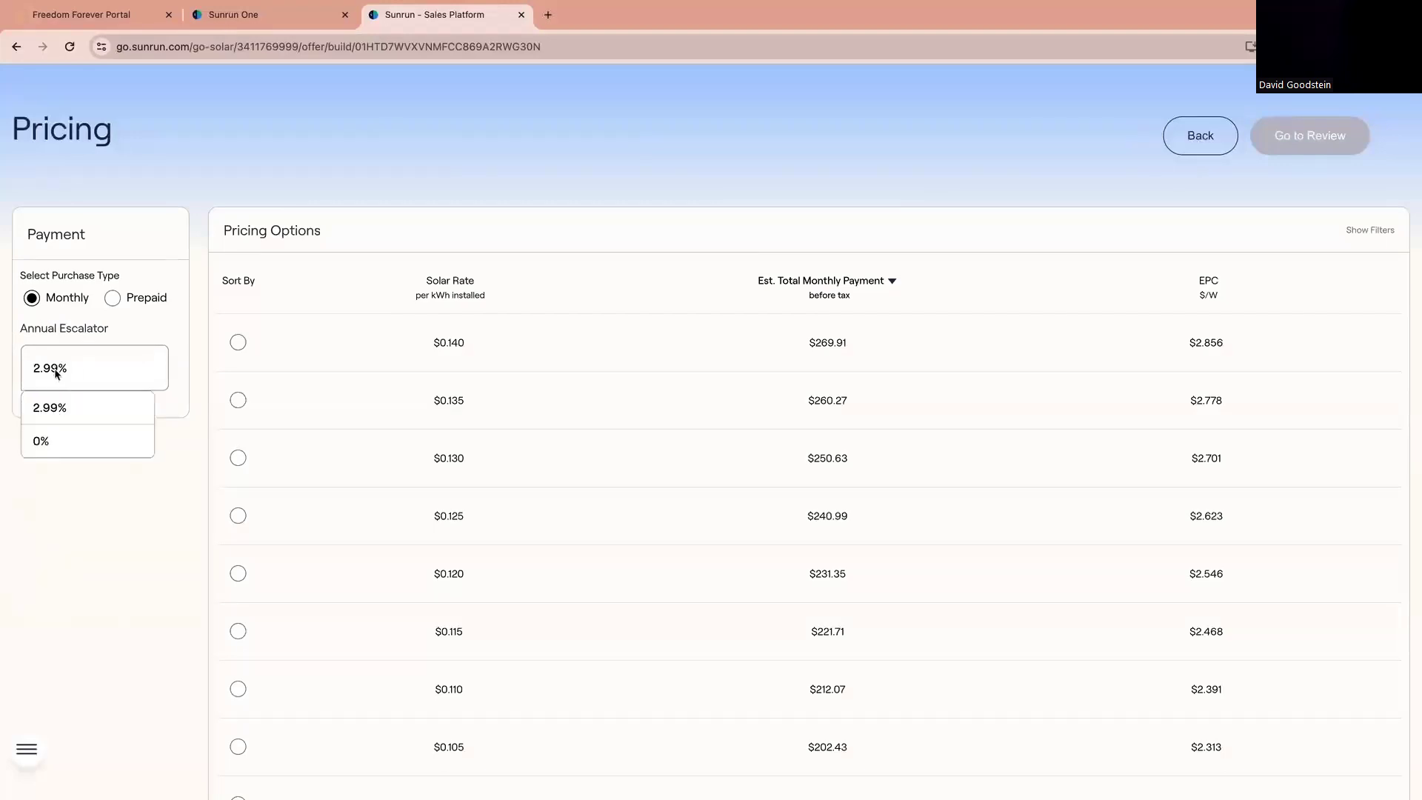
pyautogui.click(60, 409)
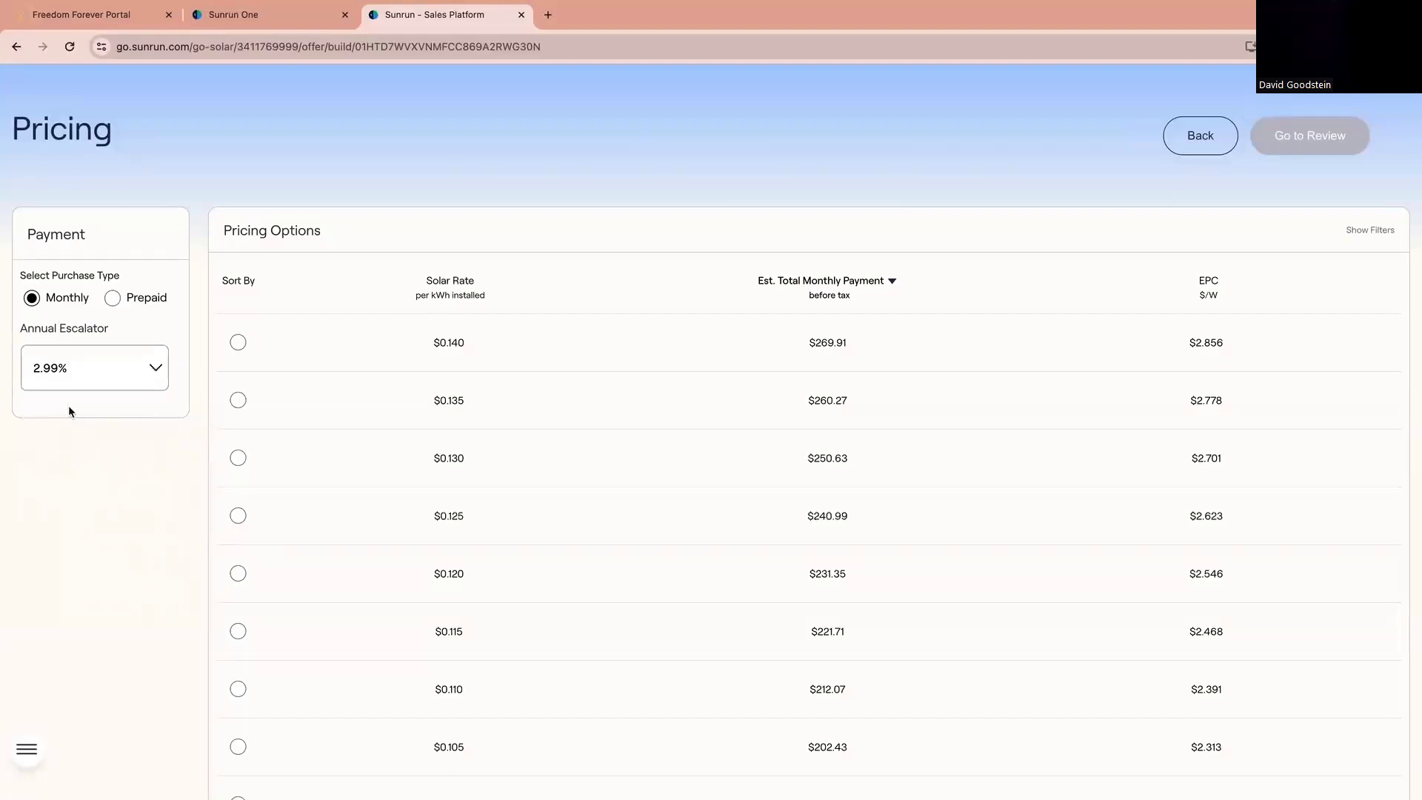
pyautogui.scroll(-2, 249, 576)
pyautogui.click(239, 555)
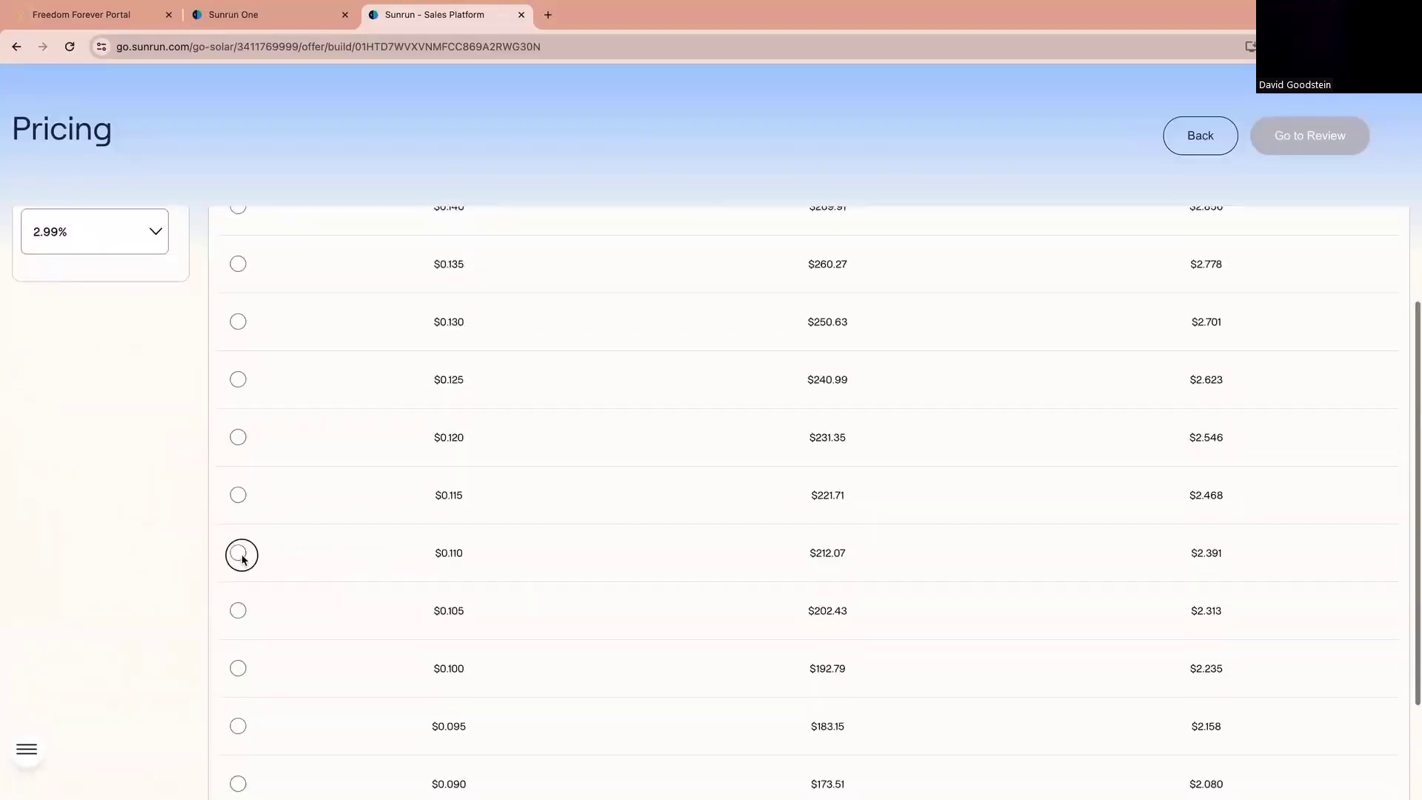
pyautogui.click(1302, 148)
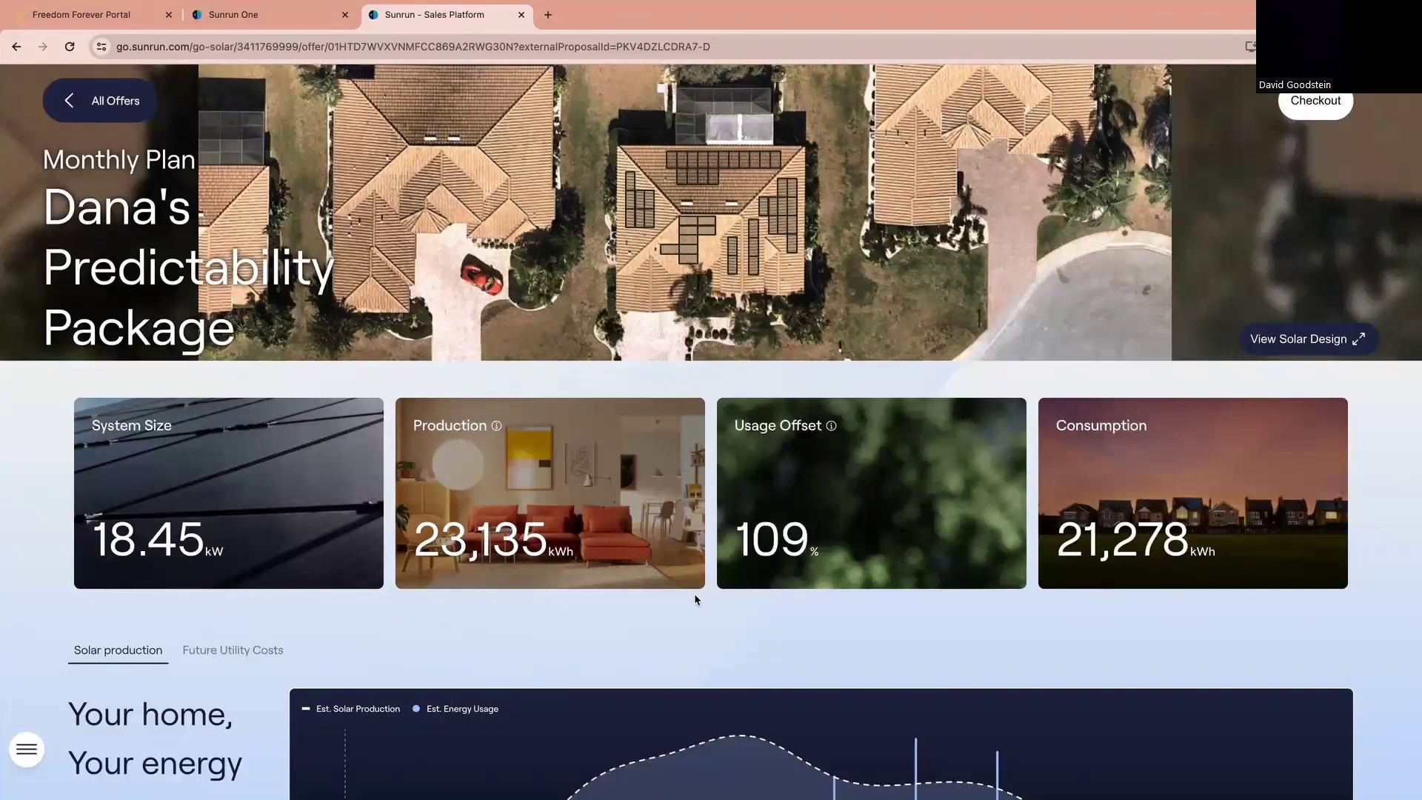
# Step: Review the offer page's production chart, products, payment terms, project steps and environmental impact
pyautogui.scroll(-3, 695, 595)
pyautogui.scroll(-10, 695, 598)
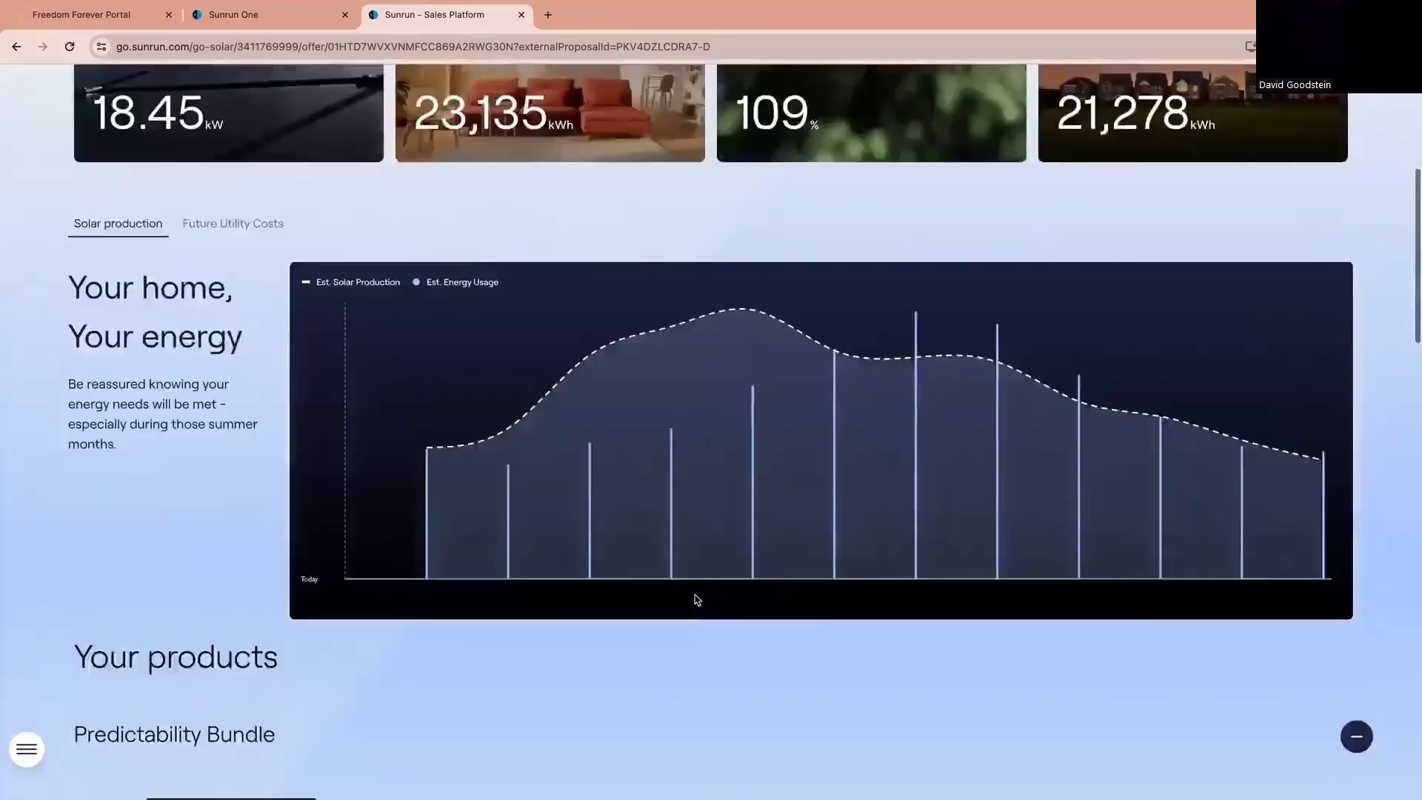
pyautogui.scroll(-5, 695, 599)
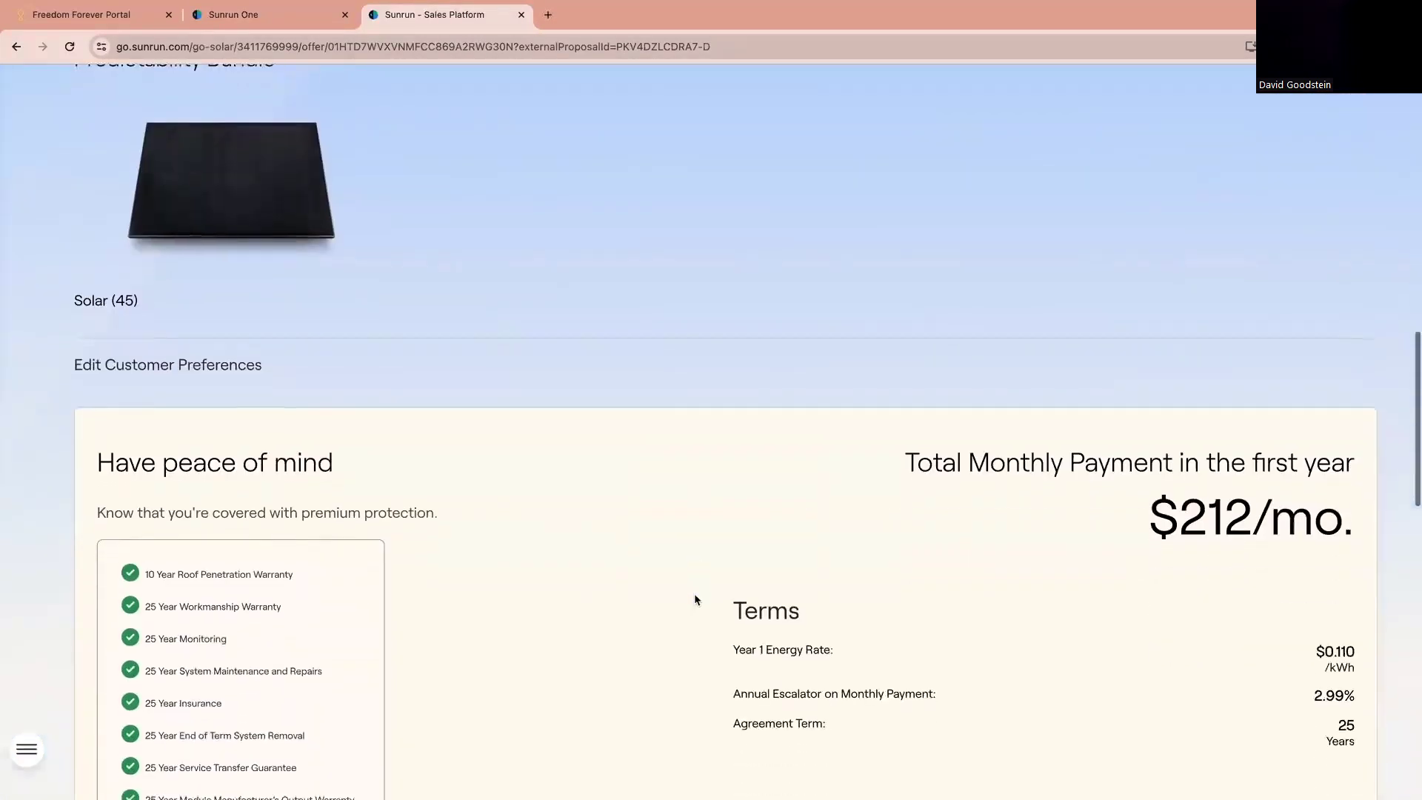
pyautogui.scroll(-2, 695, 600)
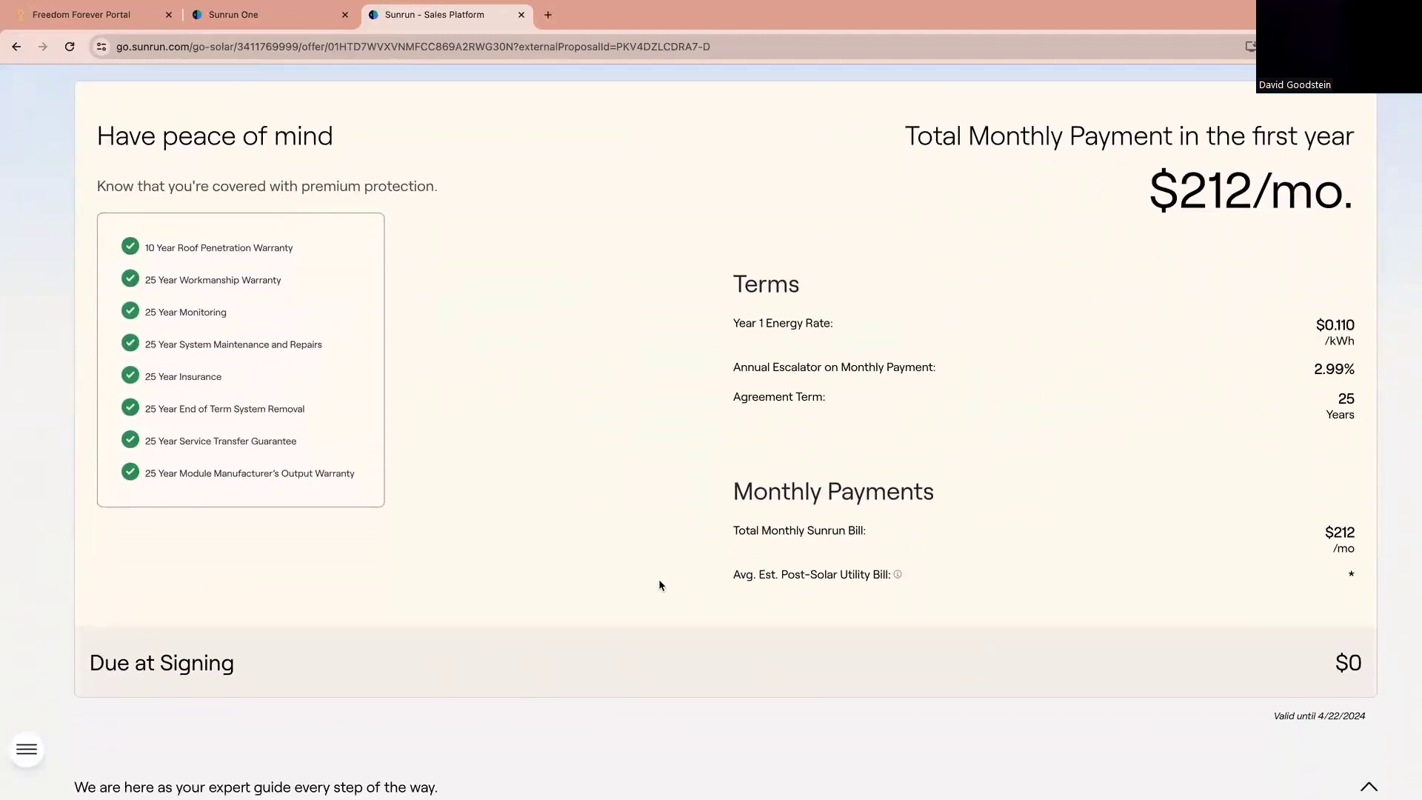
pyautogui.scroll(-3, 647, 582)
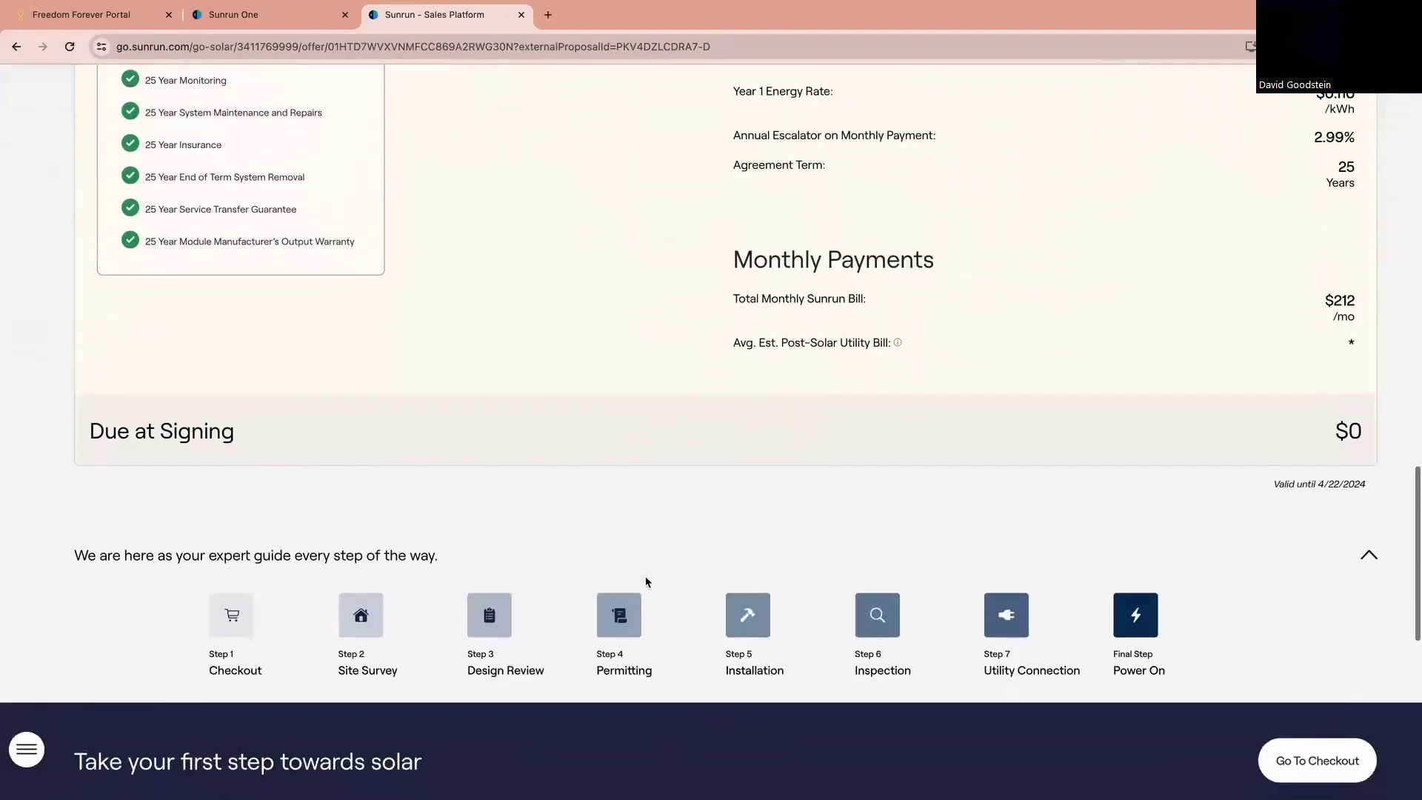
pyautogui.scroll(-2, 647, 582)
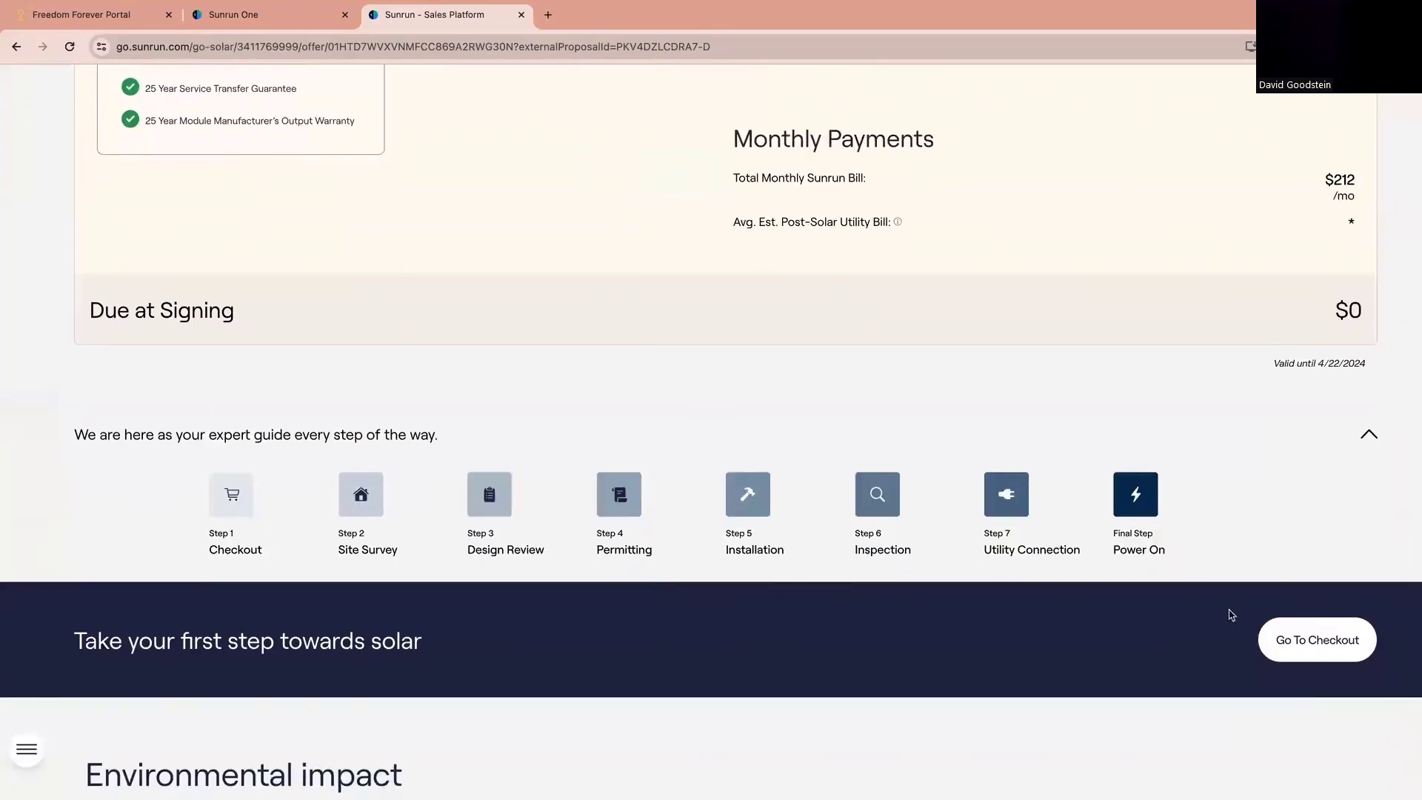
pyautogui.scroll(-4, 781, 628)
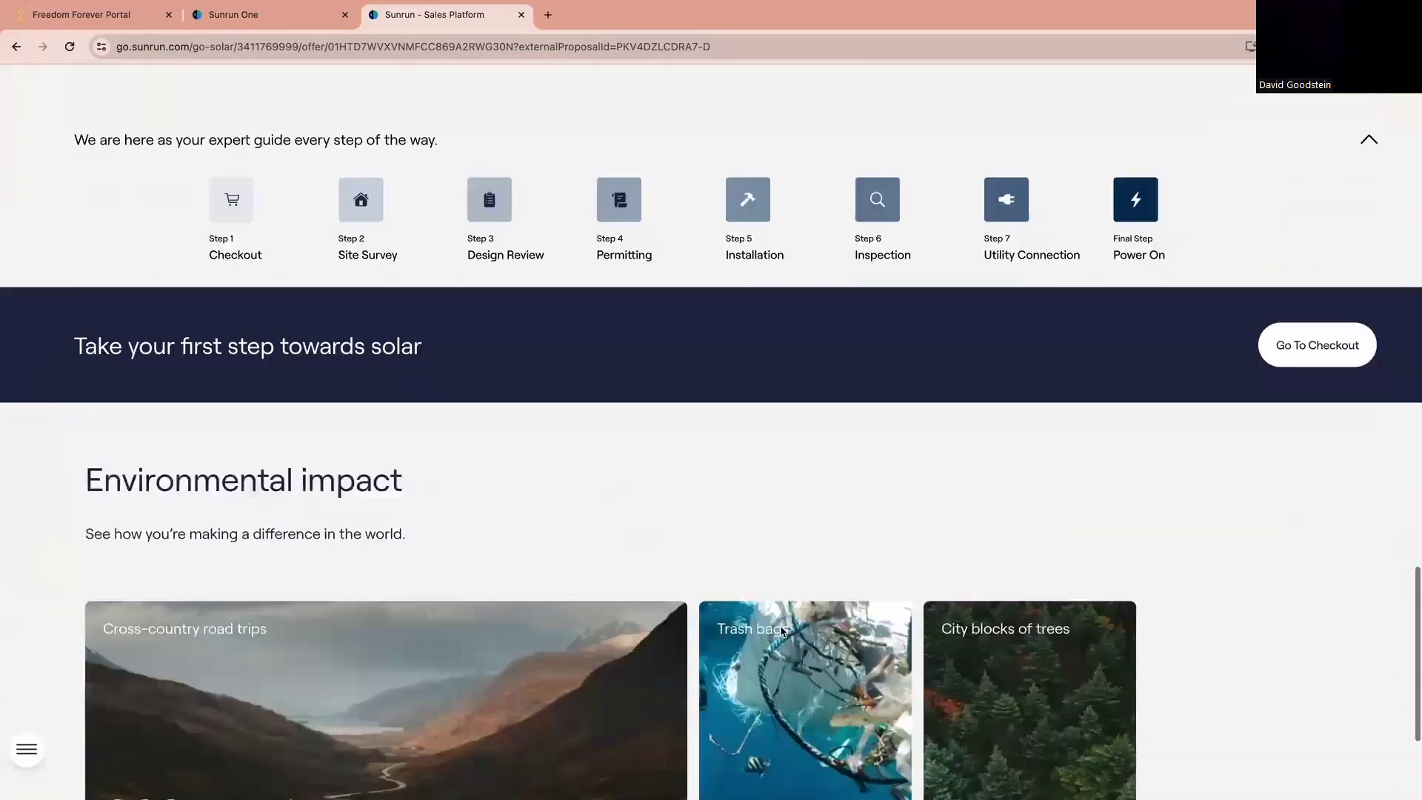
pyautogui.scroll(-3, 781, 630)
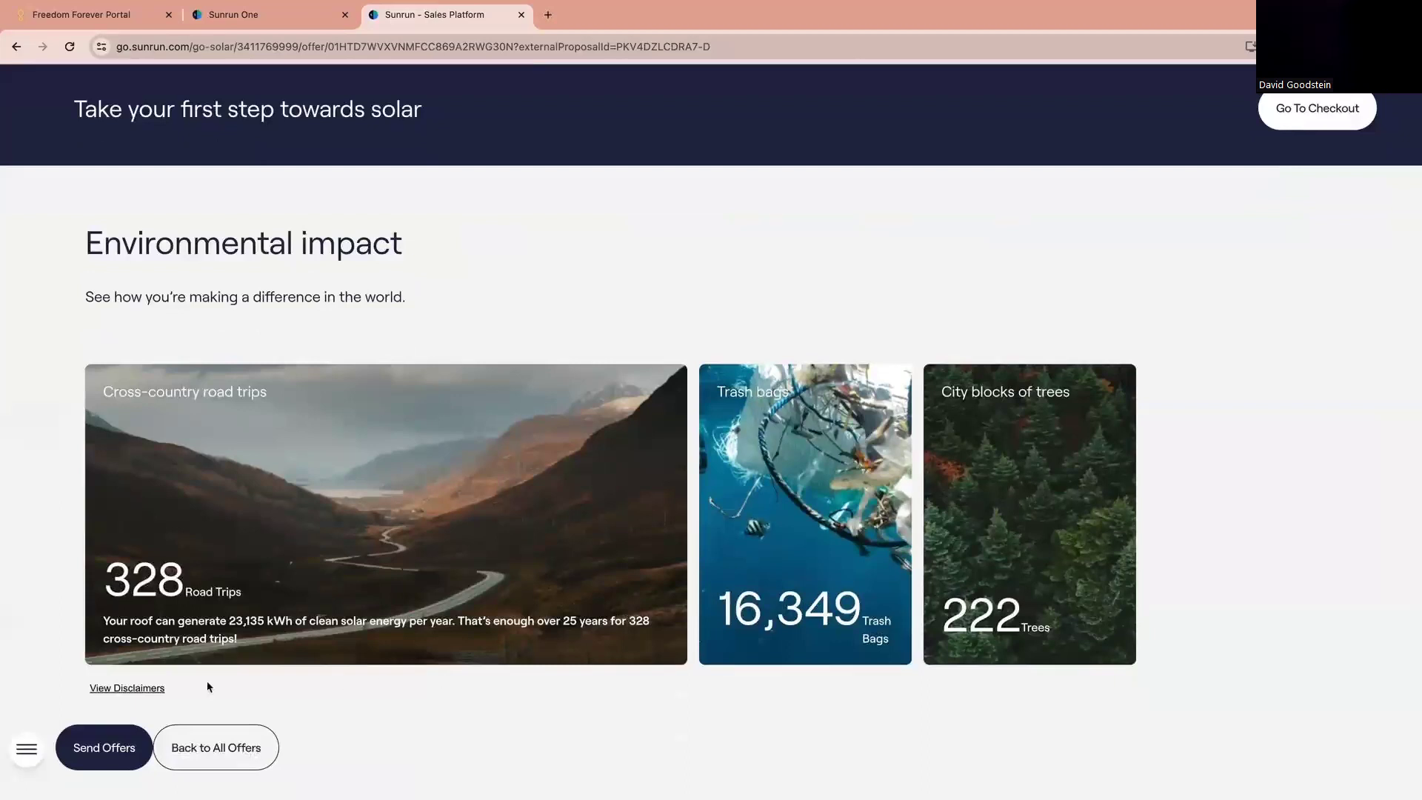
# Step: Return to the offer list, reopen the 18.45 kW monthly offer and begin its checkout
pyautogui.click(217, 750)
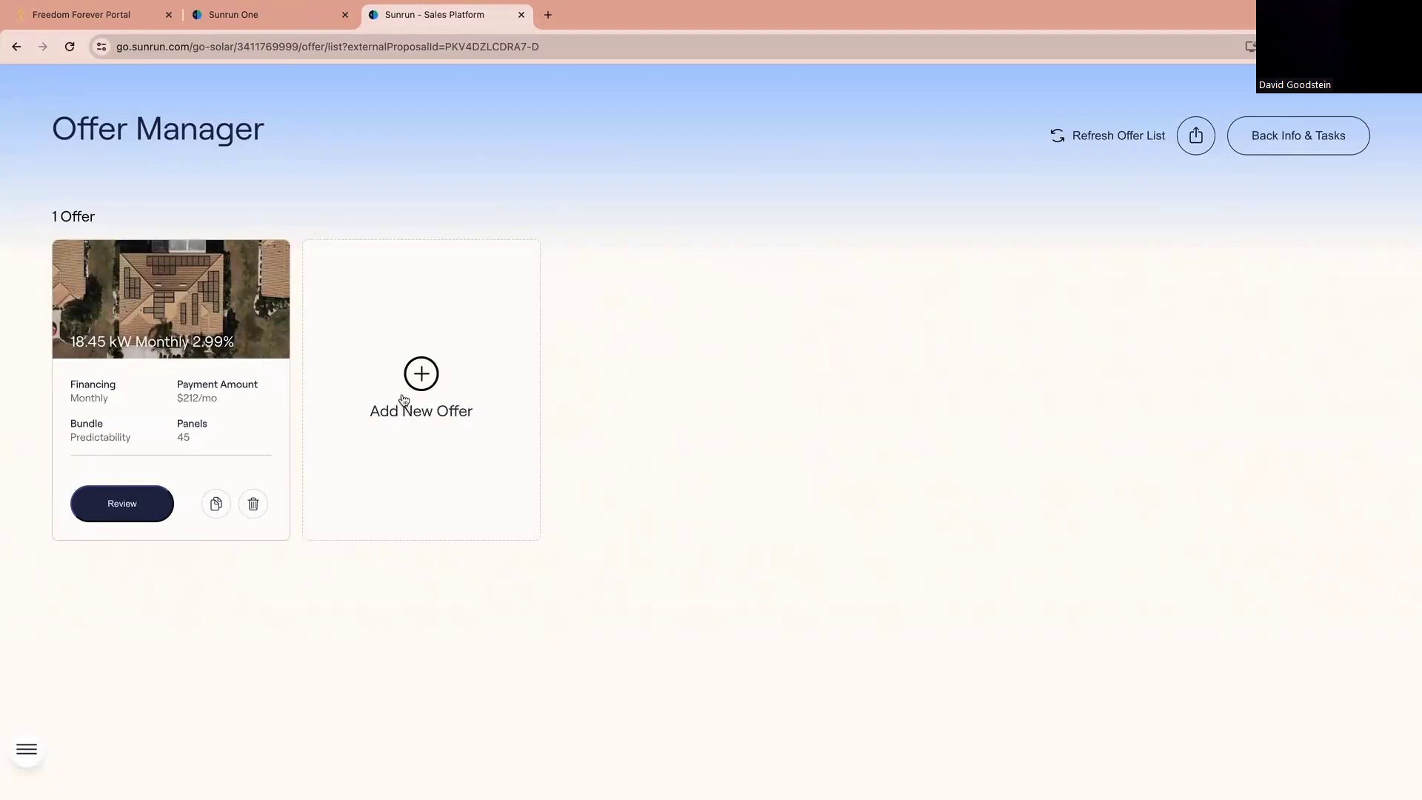
pyautogui.click(131, 502)
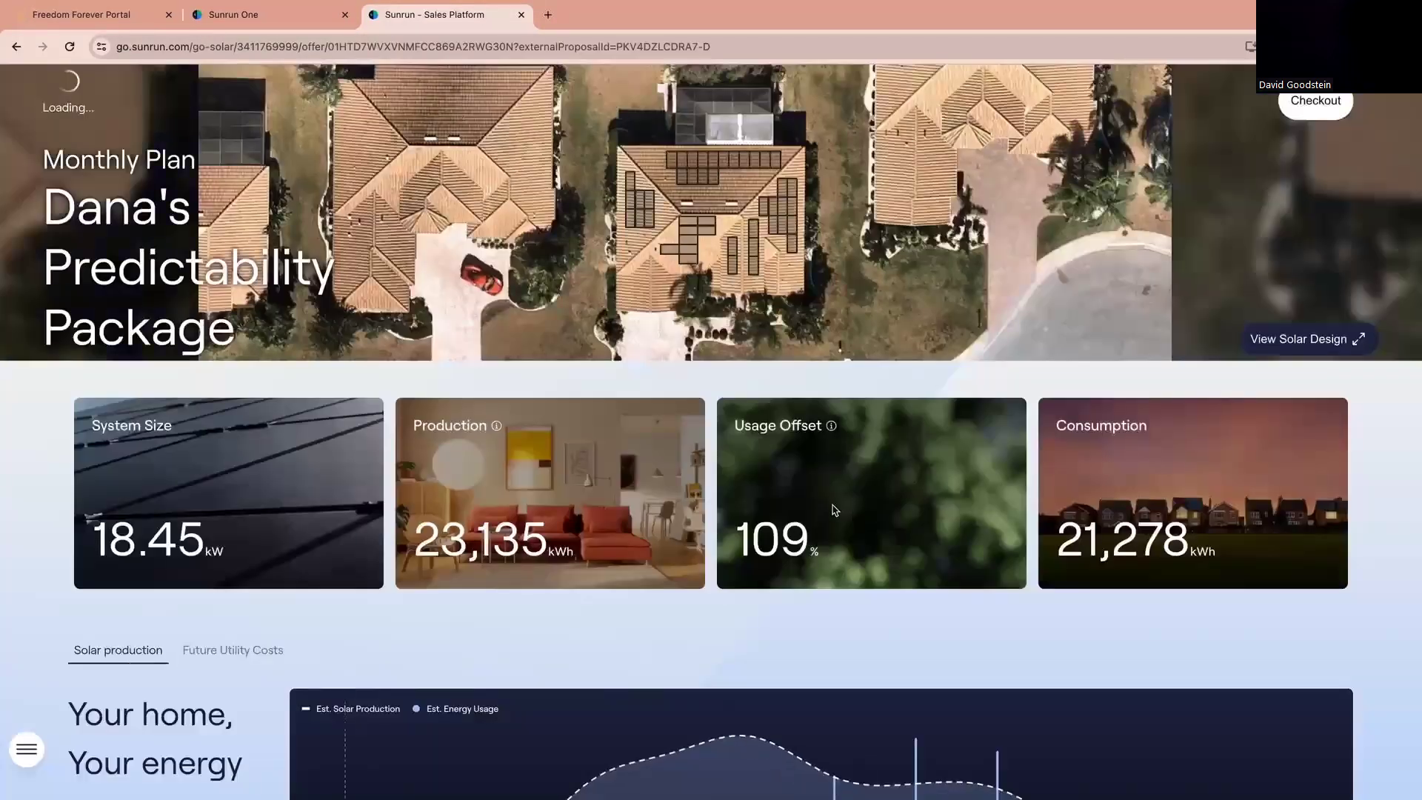
pyautogui.click(1322, 107)
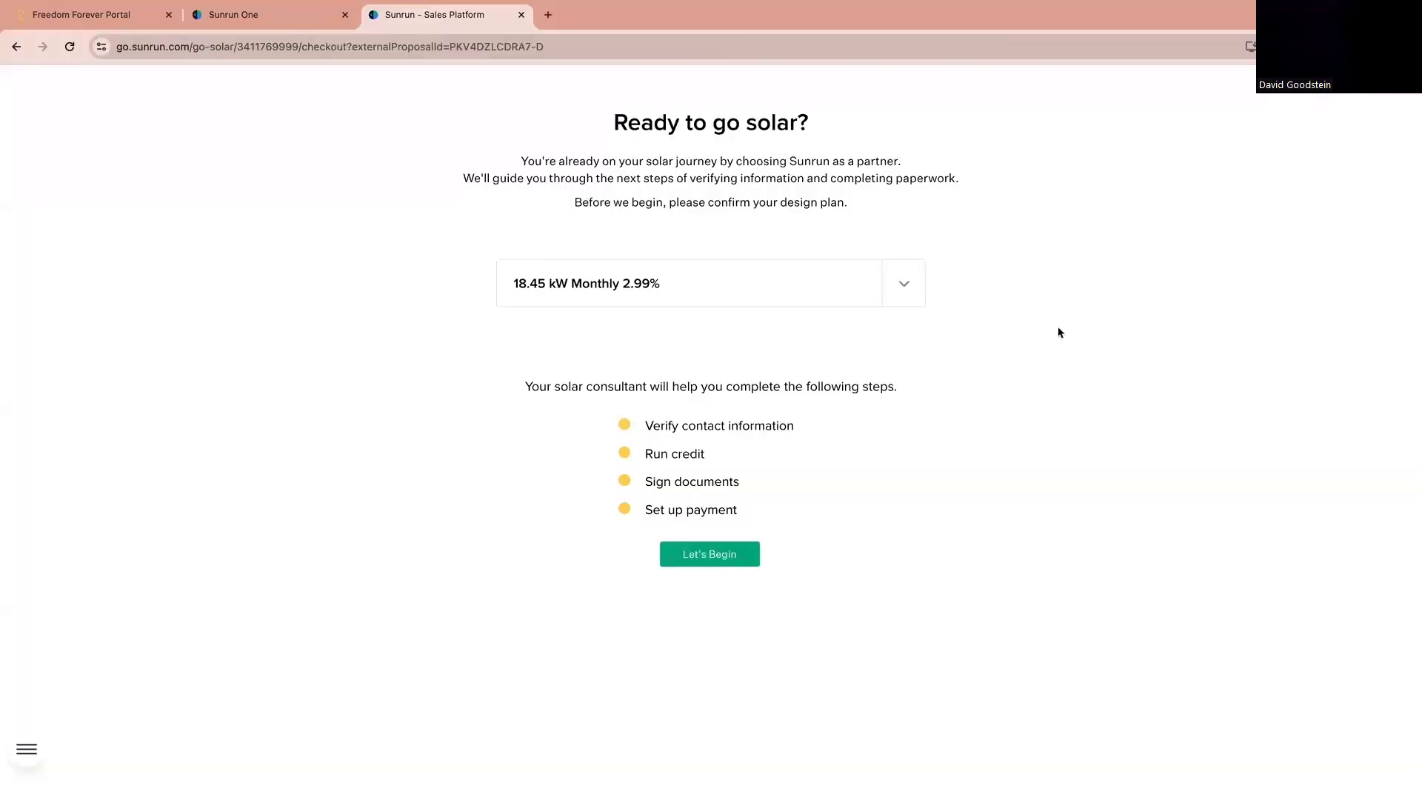
pyautogui.click(724, 556)
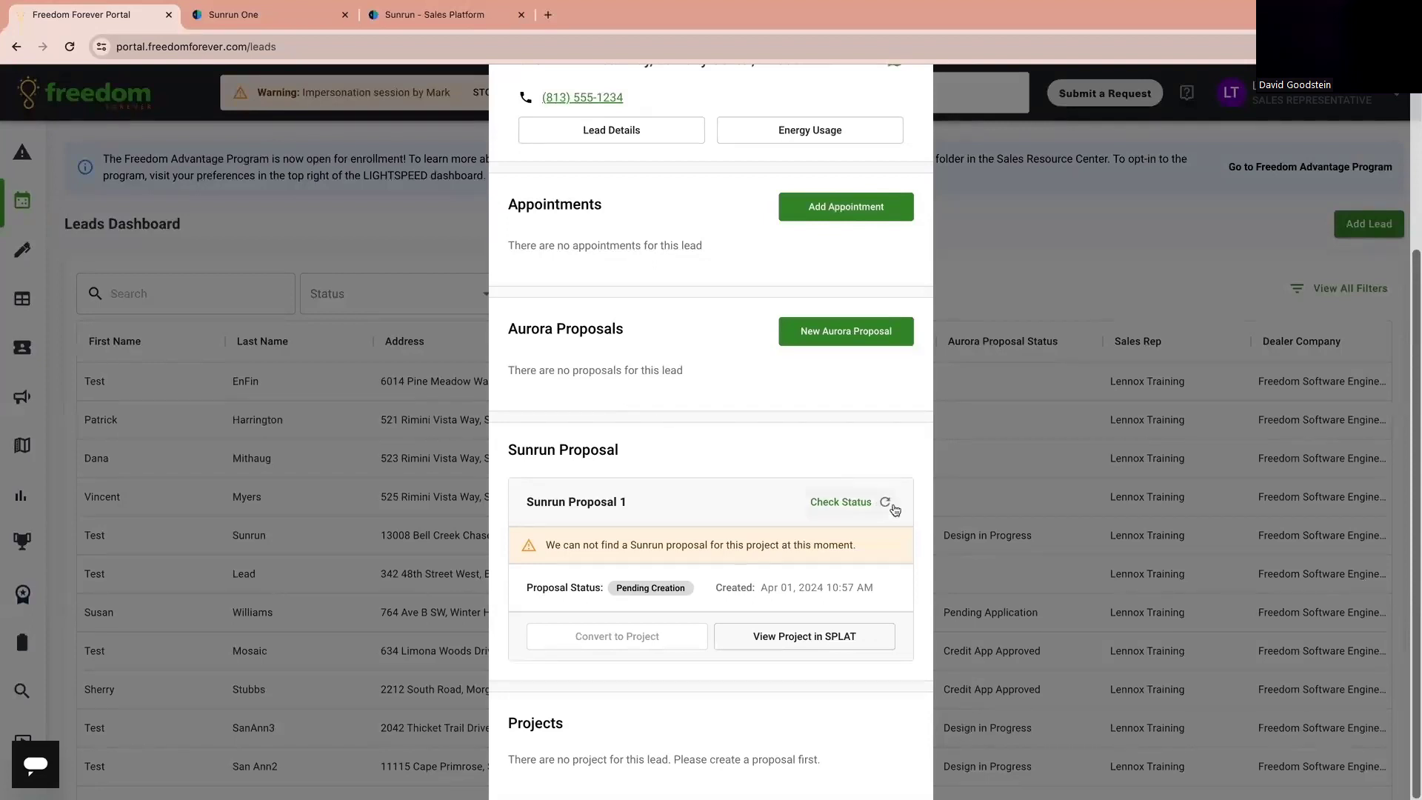
# Step: In the Freedom Forever Portal, check the Sunrun proposal's status and confirm its details for generating the project
pyautogui.click(843, 503)
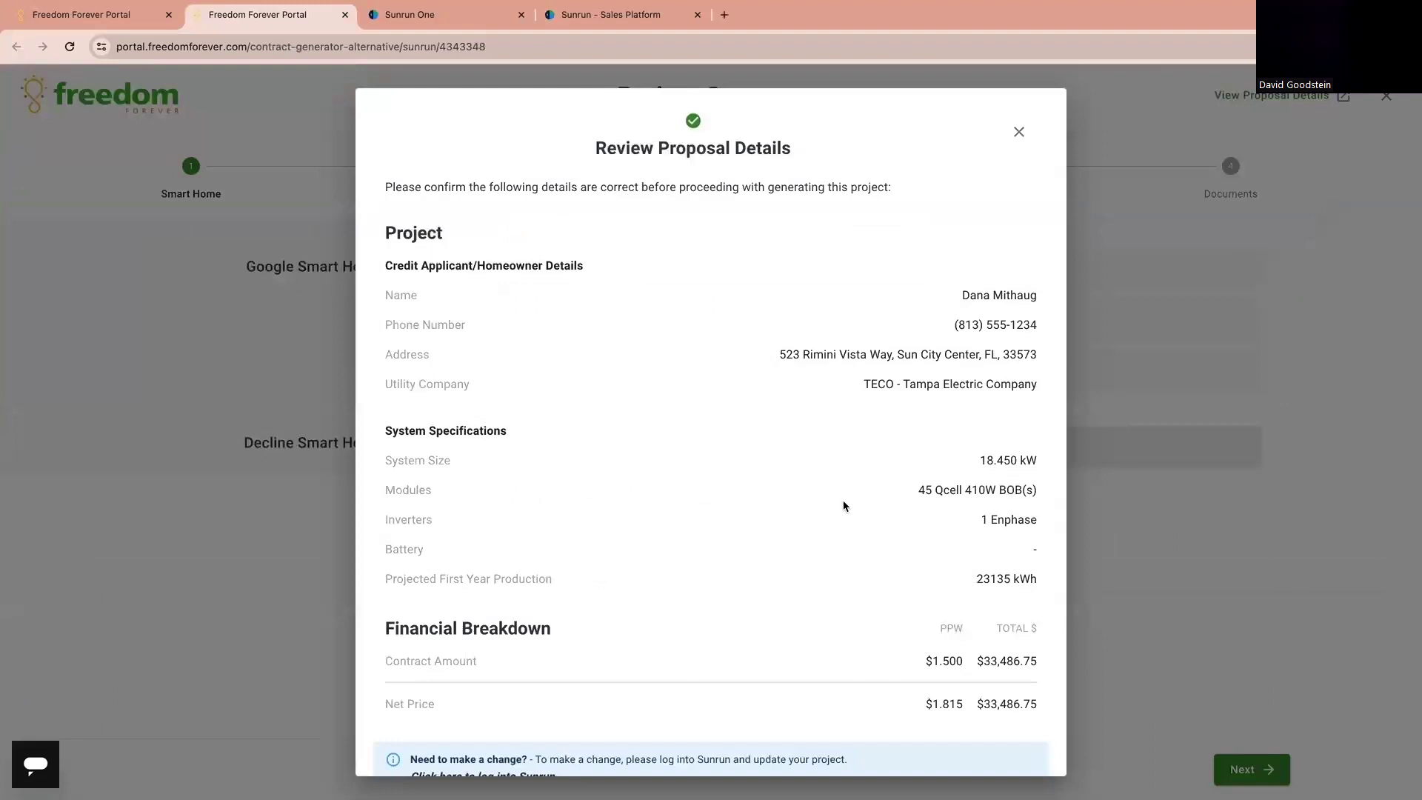
pyautogui.scroll(-3, 749, 494)
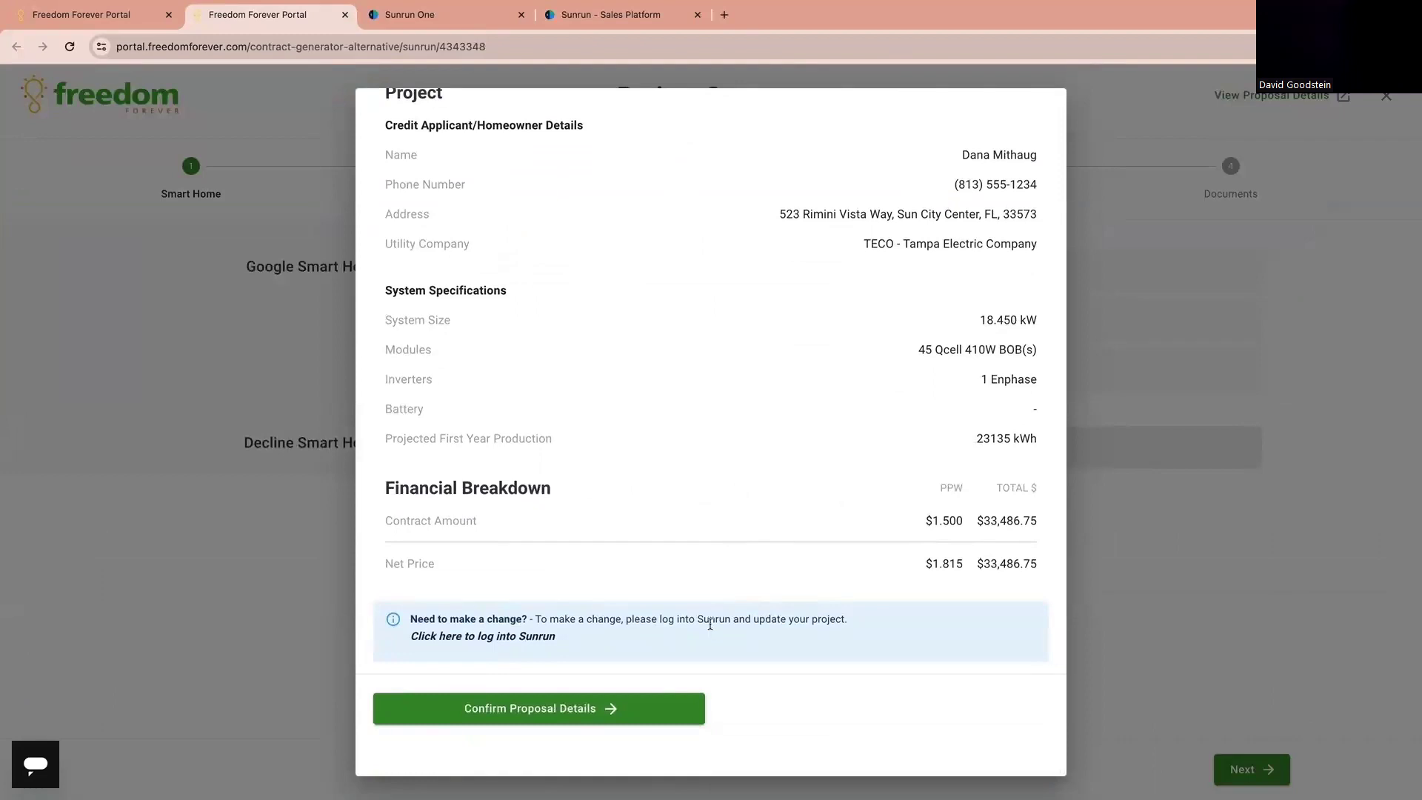
pyautogui.click(544, 709)
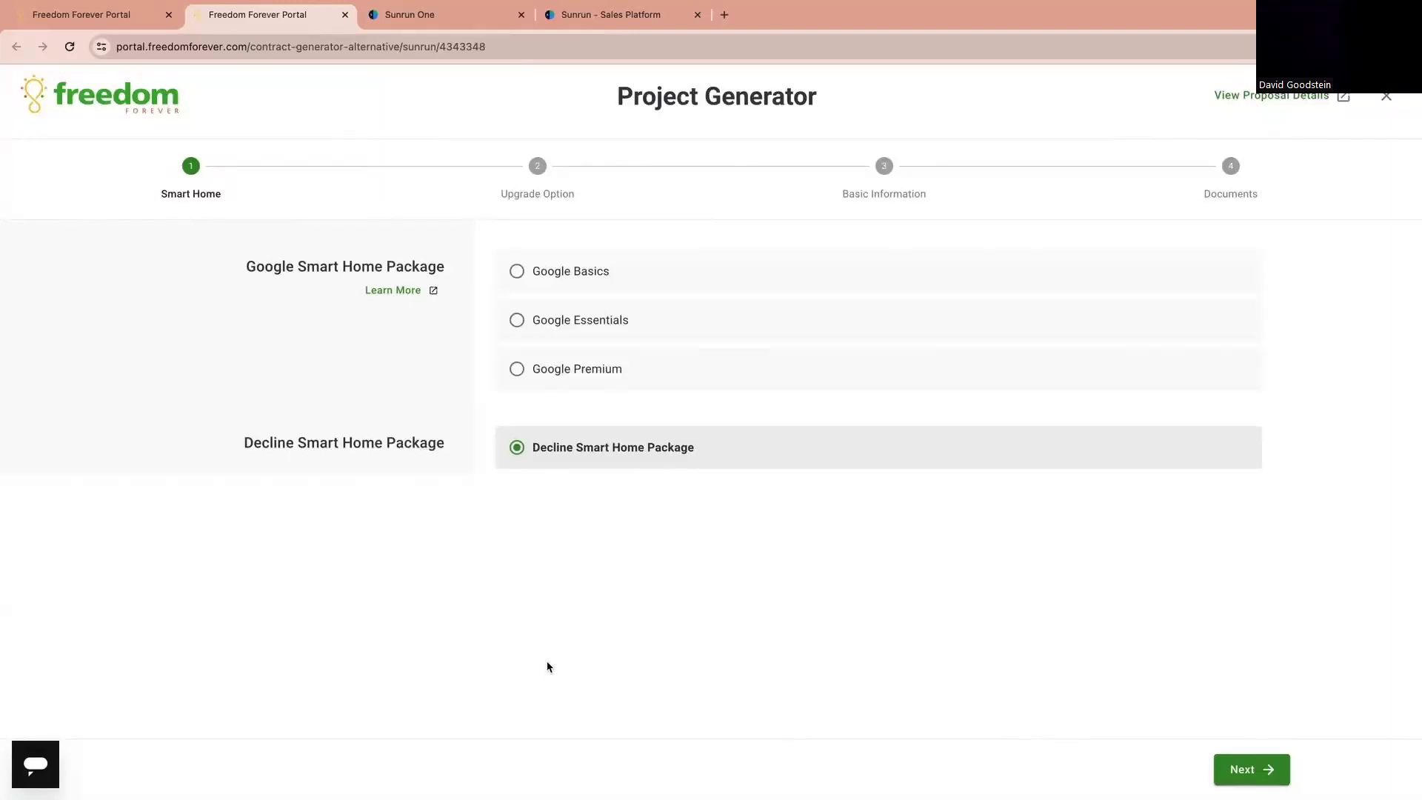
# Step: Decline the smart home package and continue to the basic information without selecting any upgrades
pyautogui.click(1265, 772)
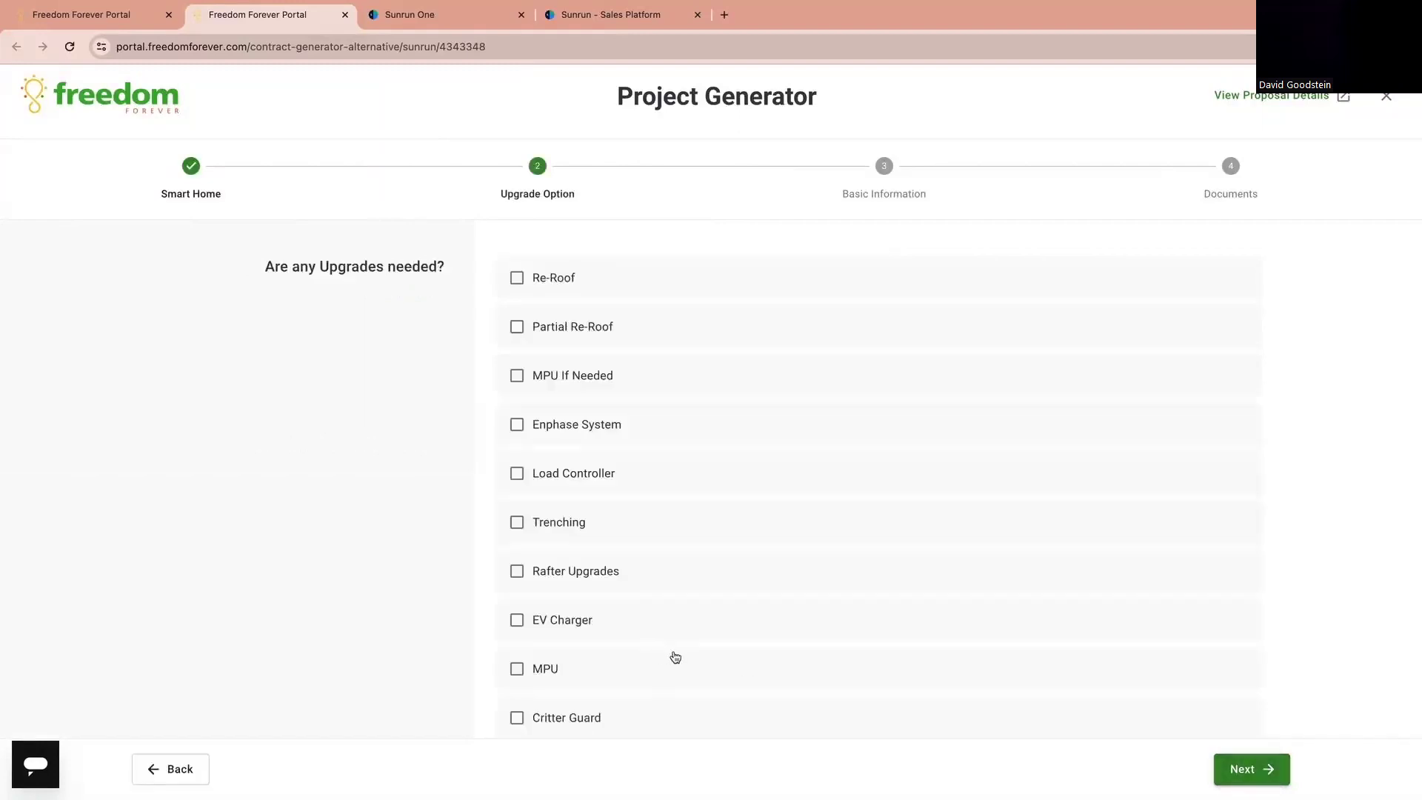
pyautogui.scroll(-1, 674, 657)
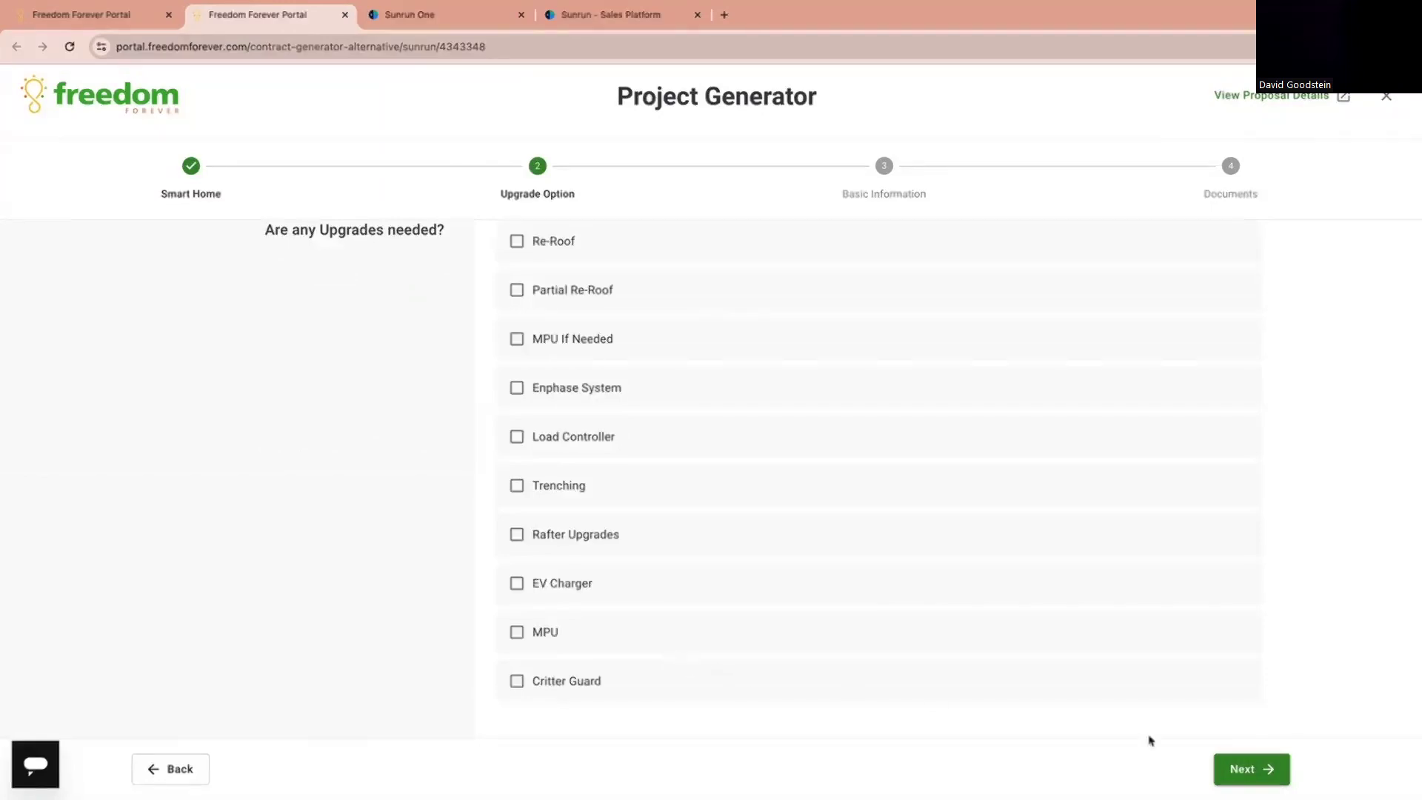
pyautogui.click(1251, 773)
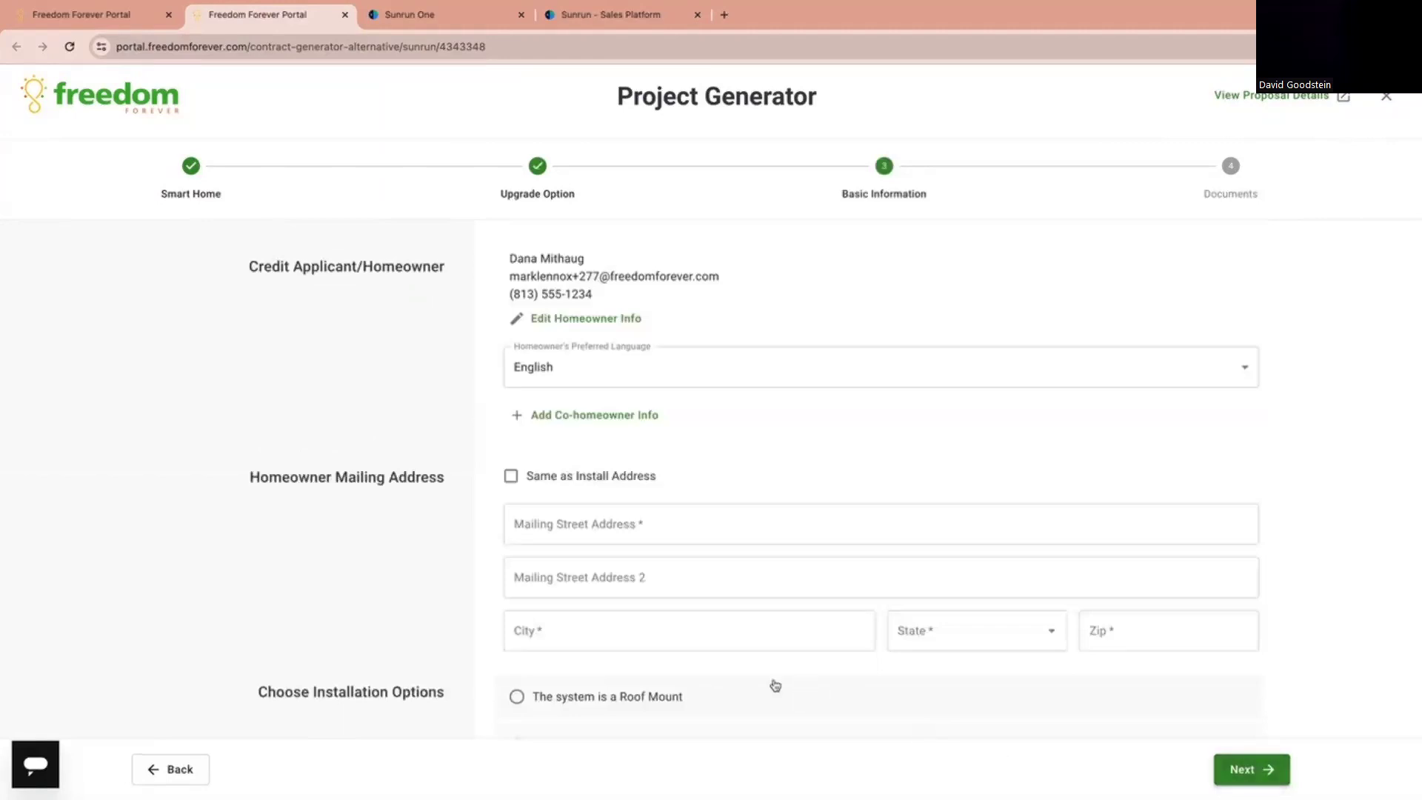
# Step: Set the mailing address to match the install address, choose a roof mount system, and mark the home as not part of an HOA
pyautogui.click(511, 476)
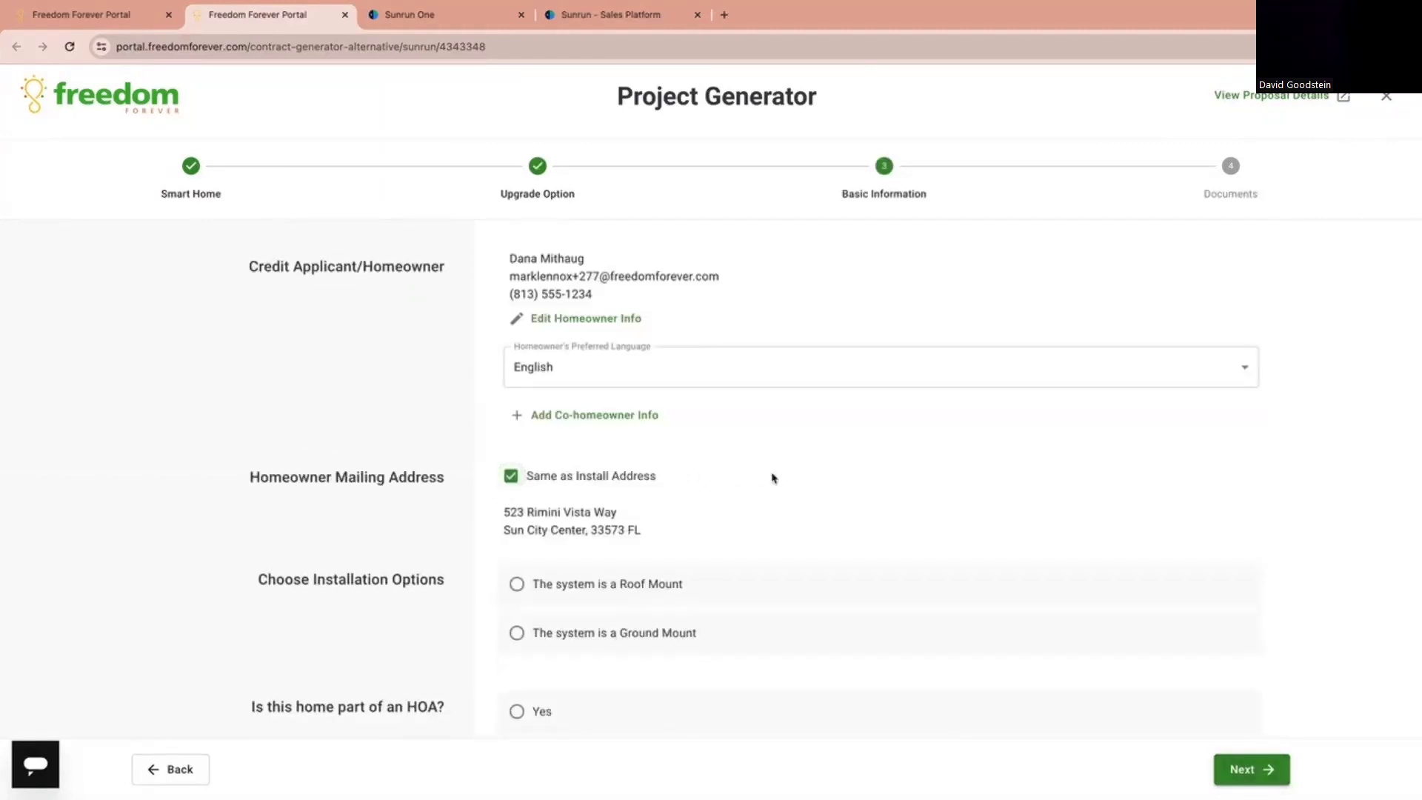
pyautogui.click(518, 585)
pyautogui.click(540, 574)
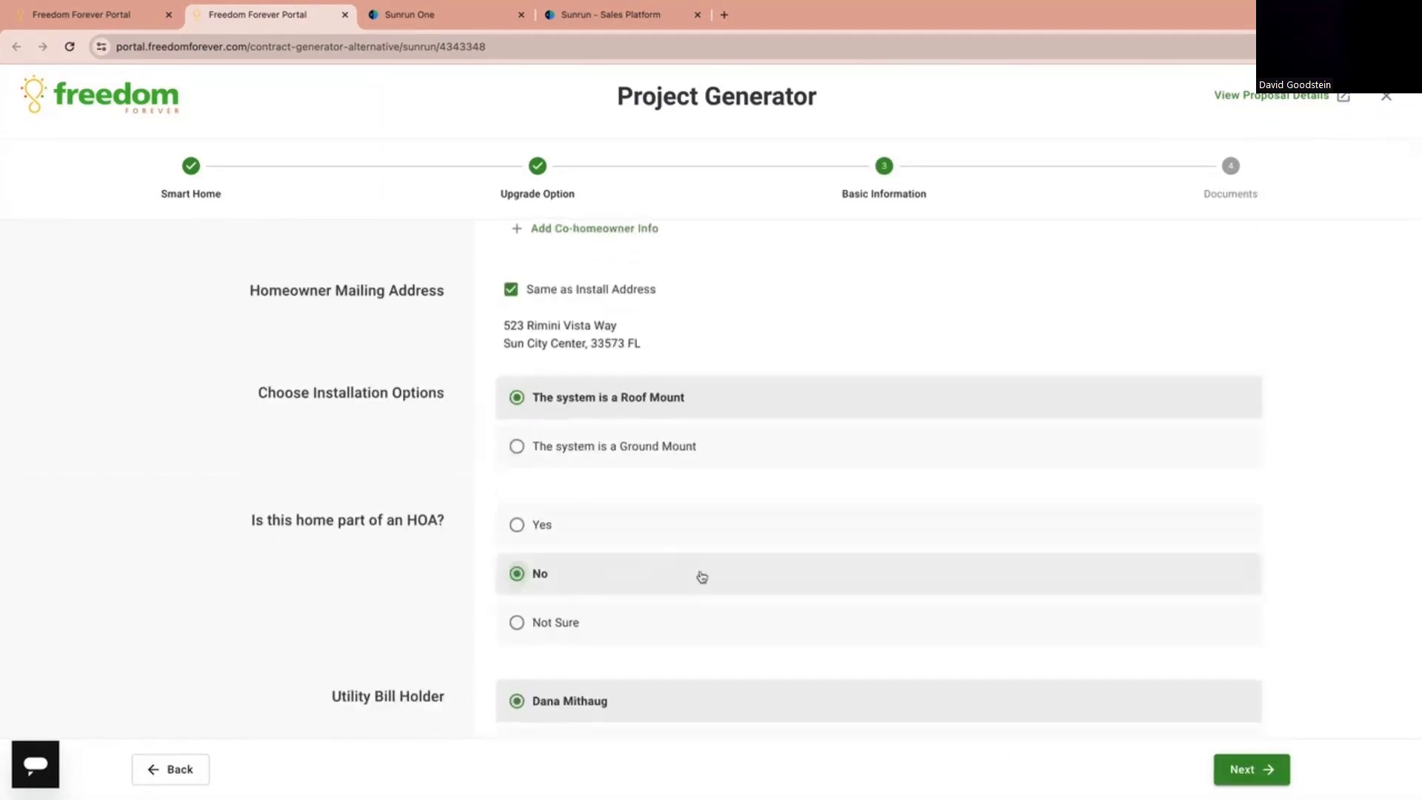
# Step: Keep the utility bill holder and company as they are, and choose matching the sold layout as the project's most important variable
pyautogui.scroll(-2, 703, 577)
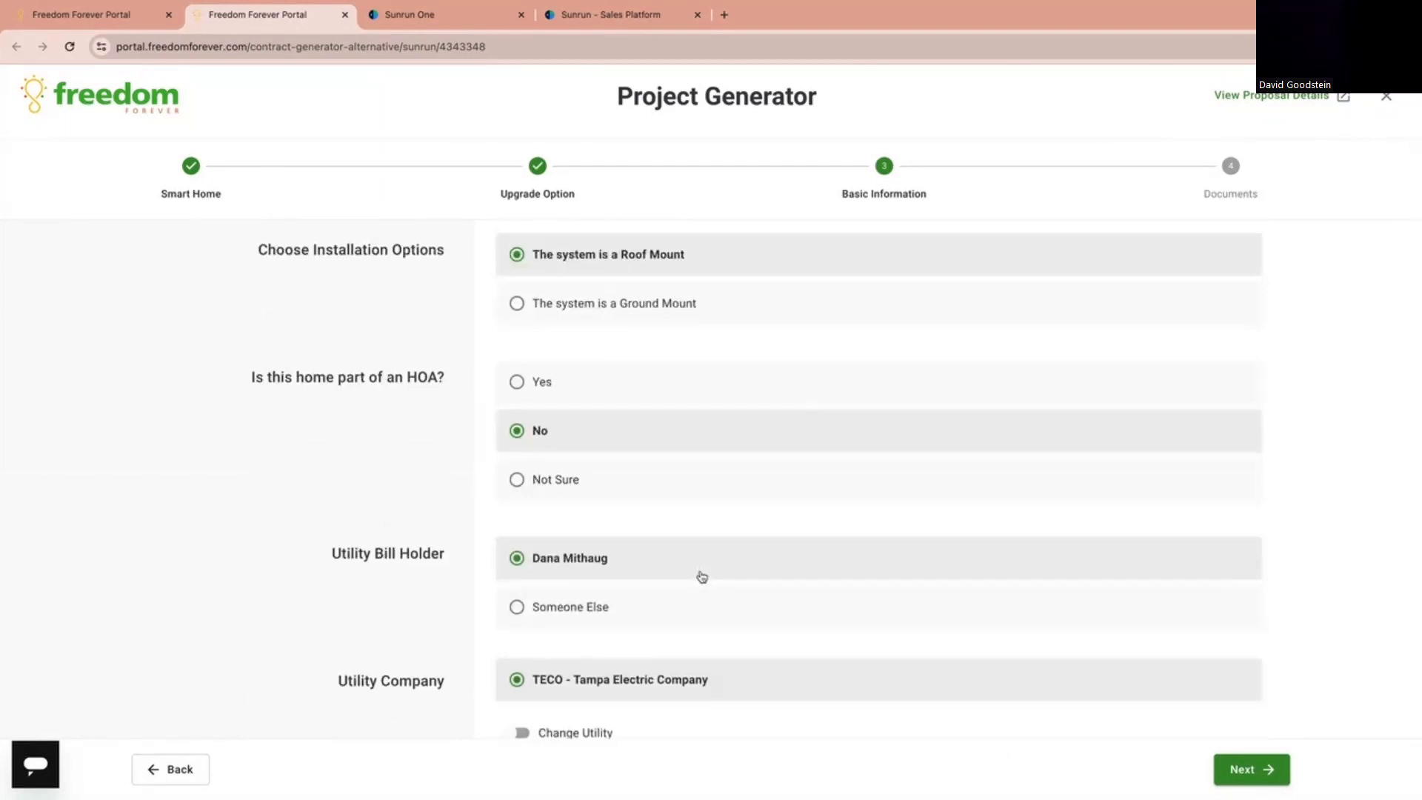
pyautogui.scroll(-2, 702, 577)
pyautogui.scroll(-1, 726, 606)
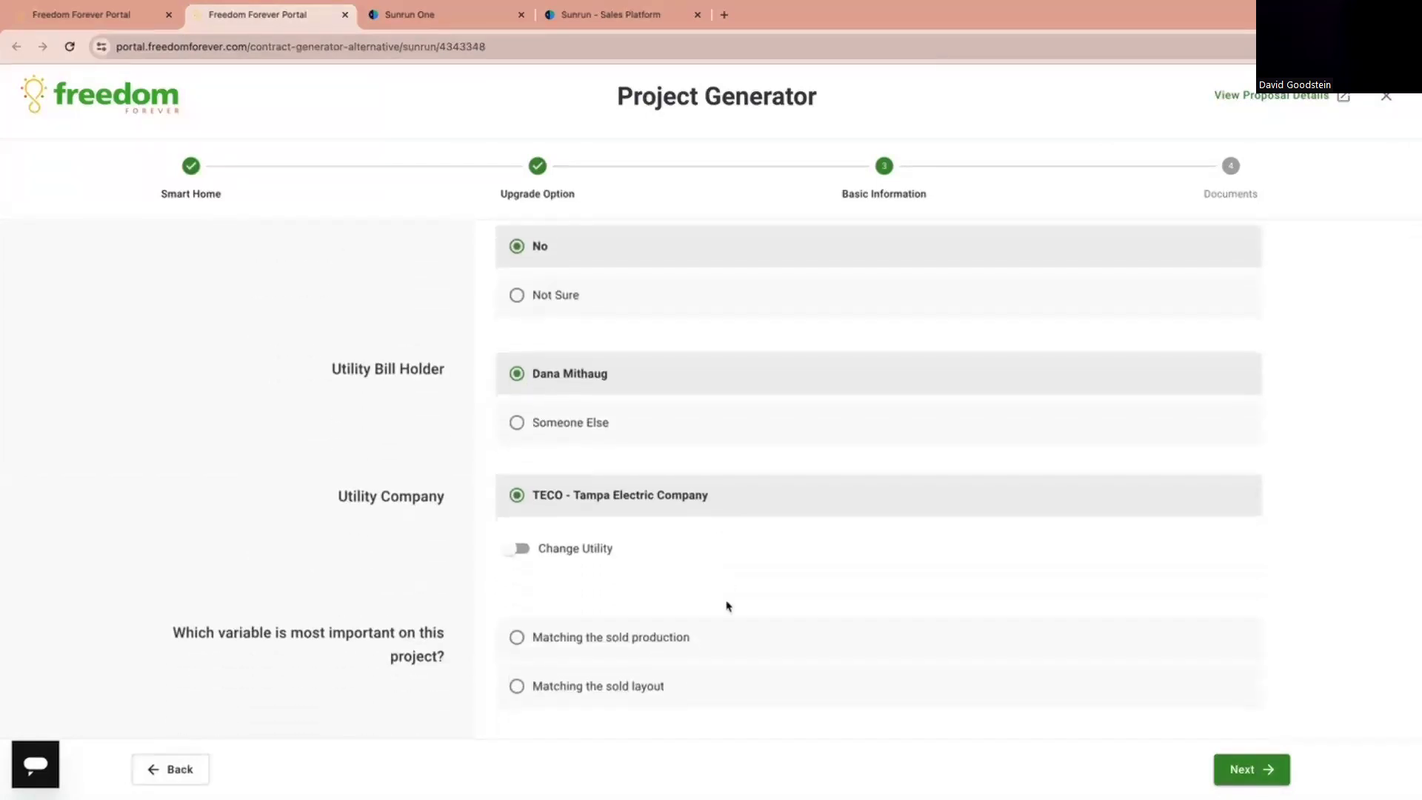
pyautogui.scroll(-2, 726, 606)
pyautogui.click(563, 575)
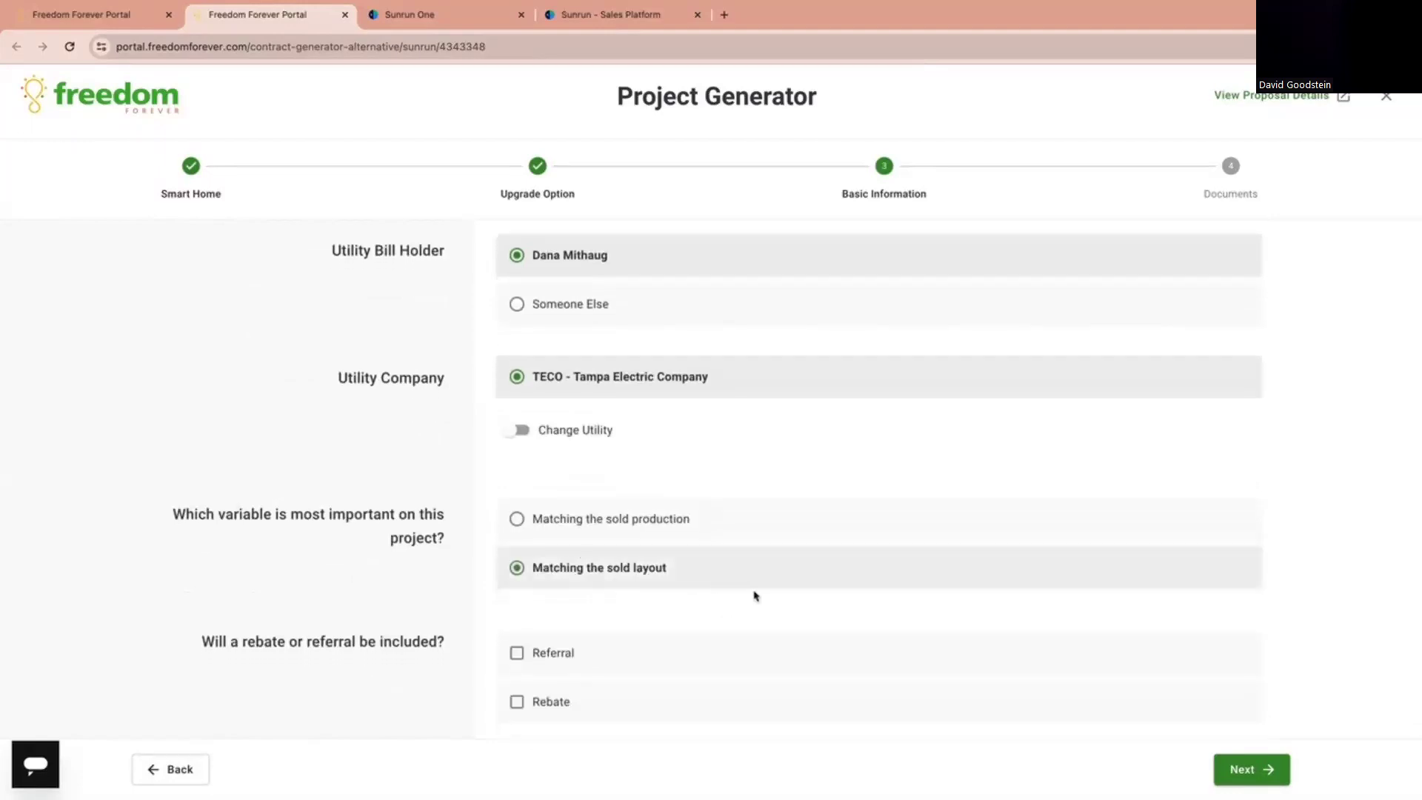
pyautogui.scroll(-2, 752, 593)
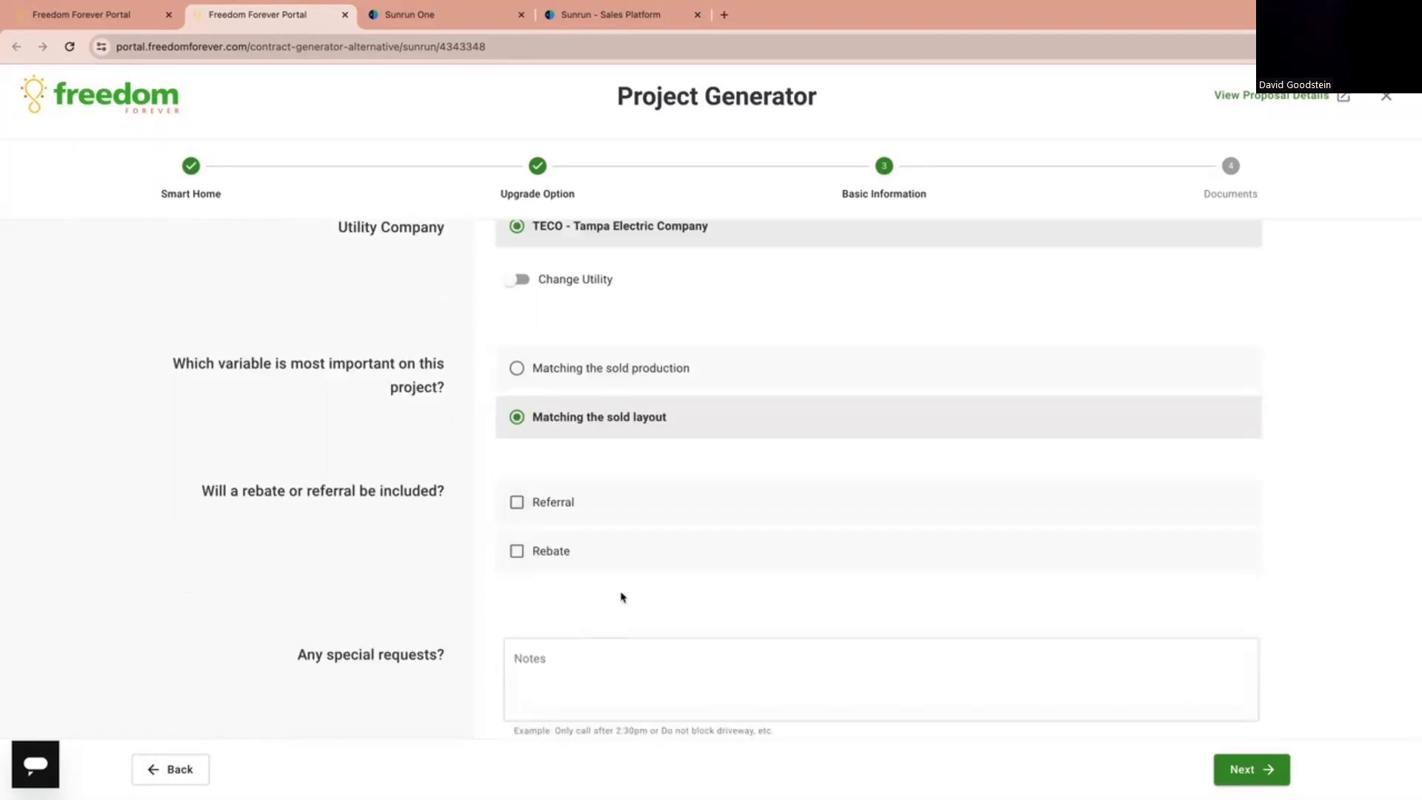
# Step: Leave the special request notes empty, proceed to the documents without uploading optional files, and send the mandatory Docusign documents
pyautogui.click(582, 666)
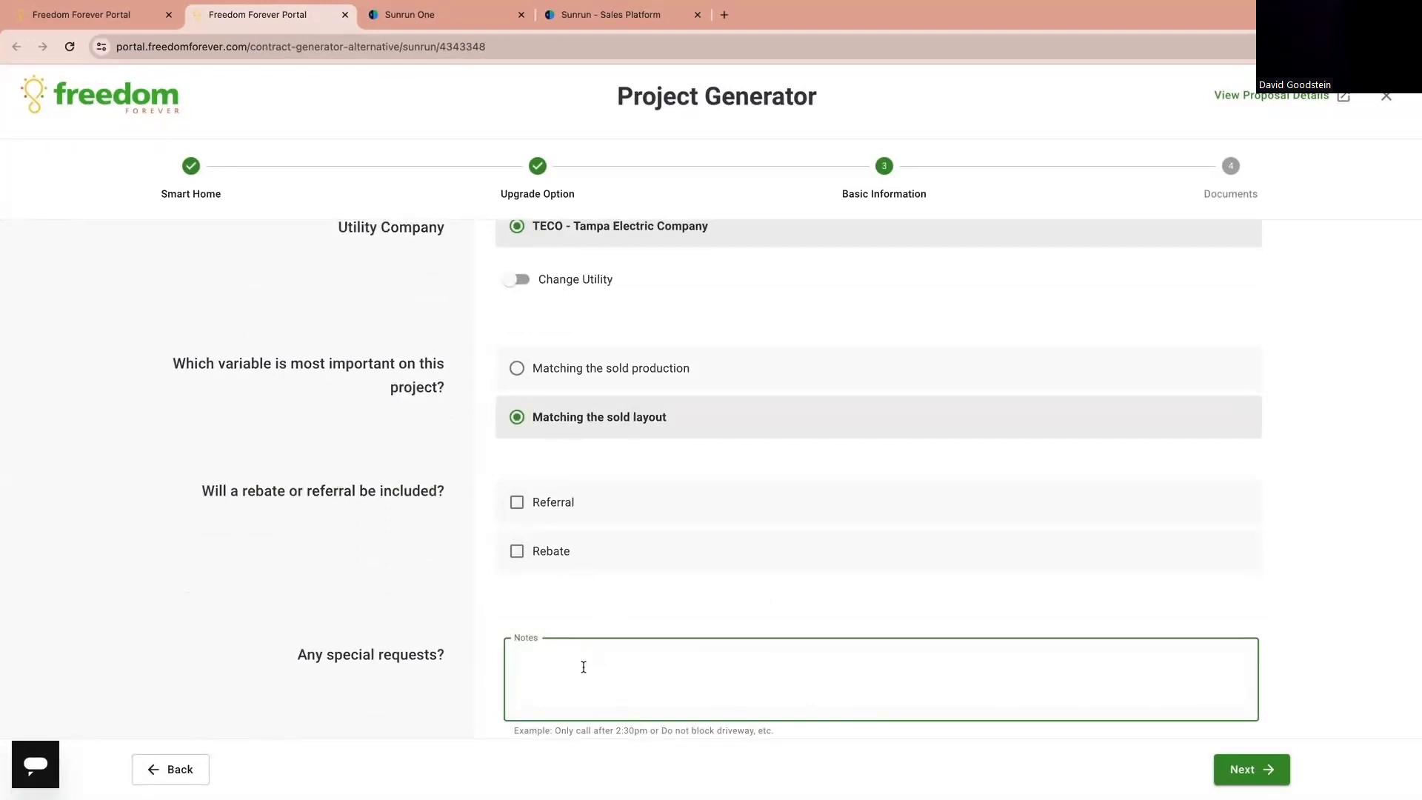
pyautogui.click(1265, 770)
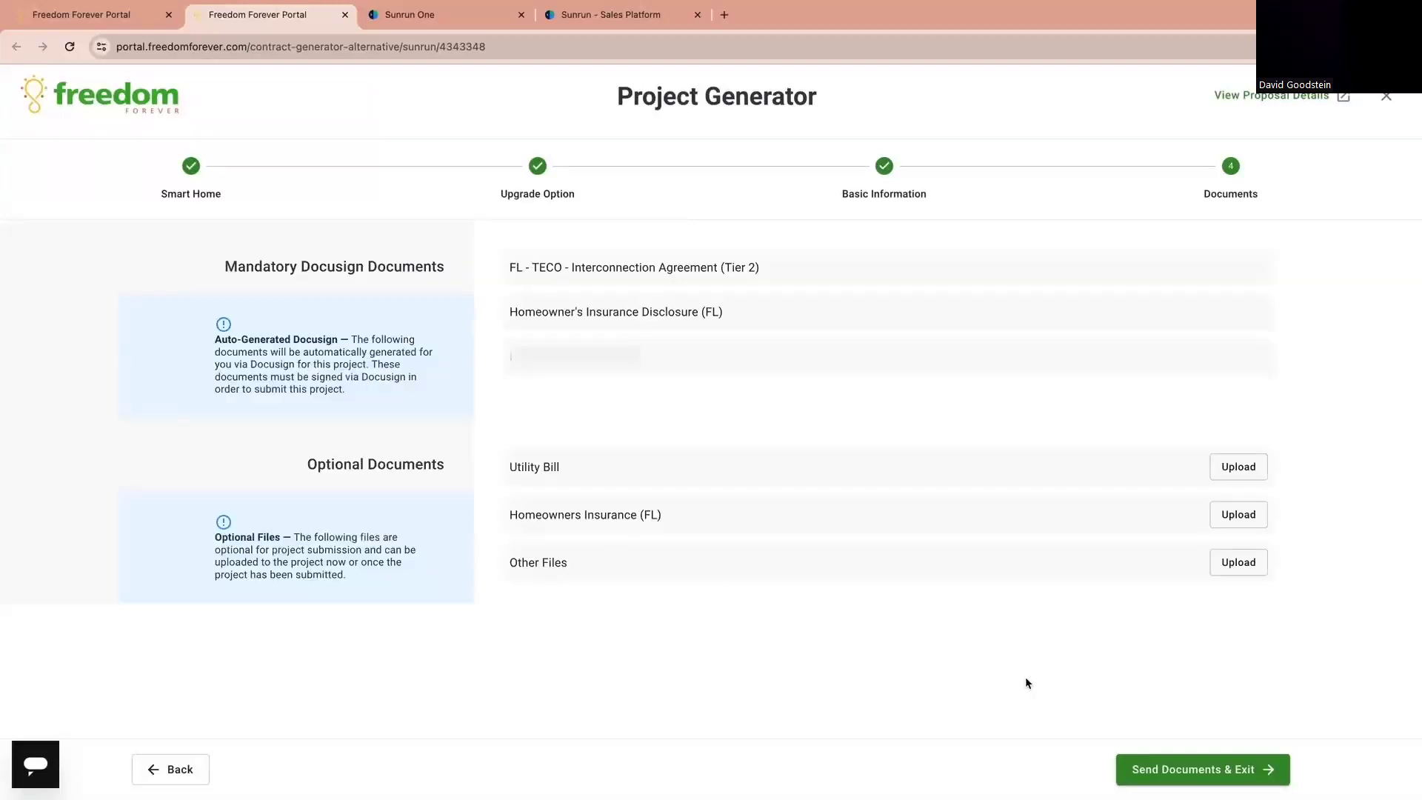
pyautogui.click(1168, 757)
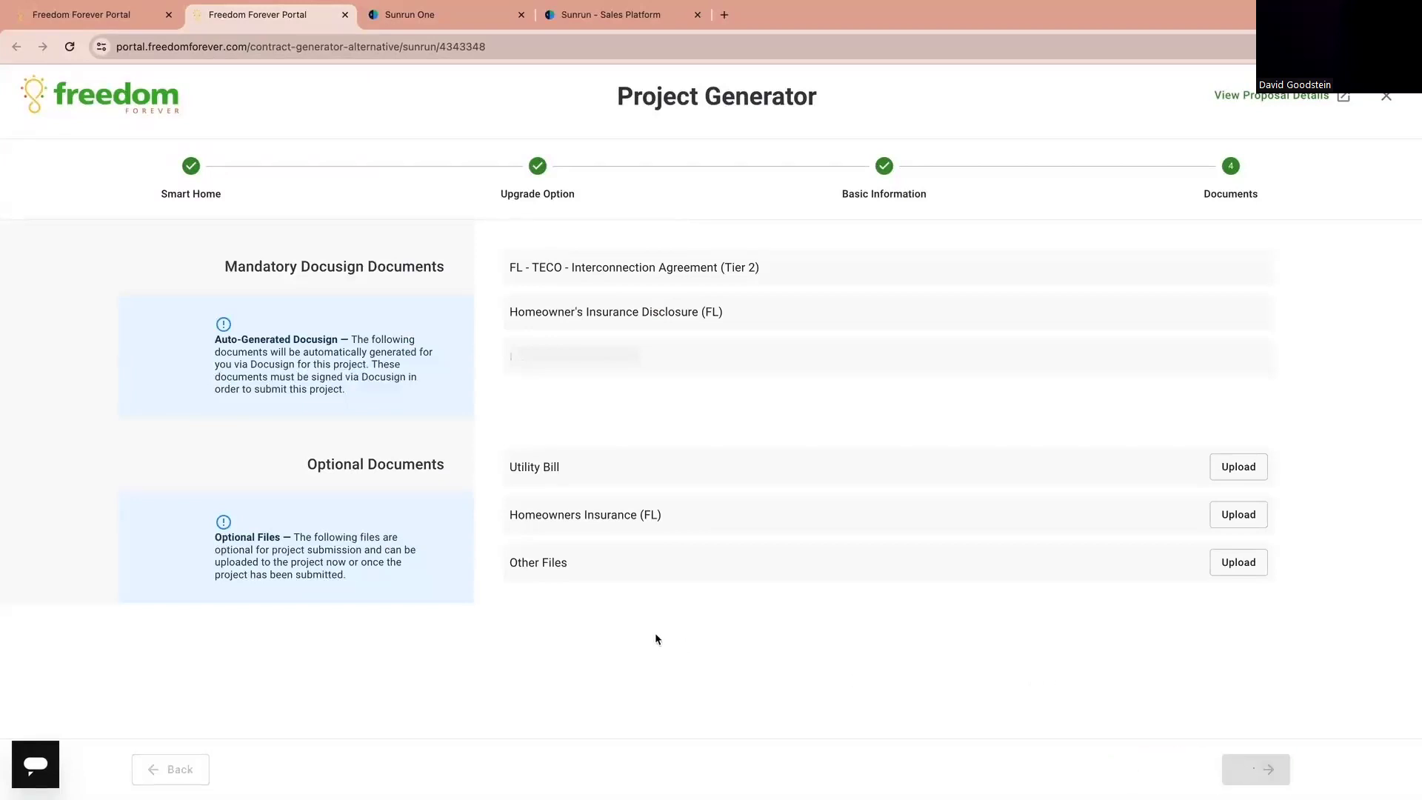